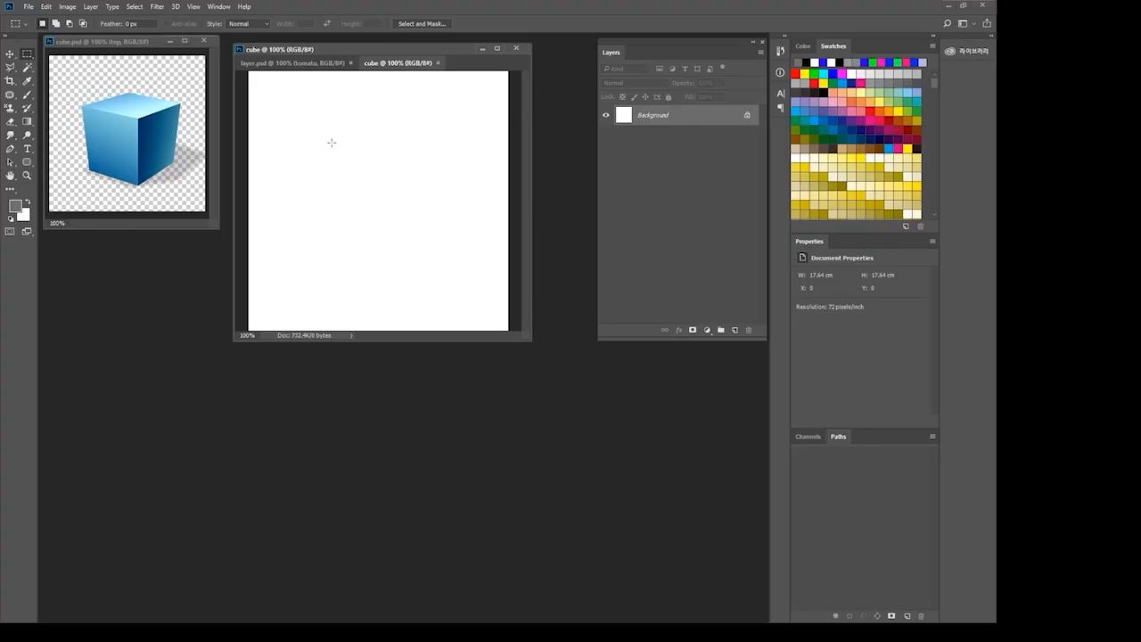
Step: Fill a square selection in the lower left of the canvas with a diagonal linear gradient from light blue to dark blue
{"action": "left_click_drag", "start_coordinate": [337, 287], "coordinate": [367, 298]}
{"action": "left_click", "coordinate": [28, 121]}
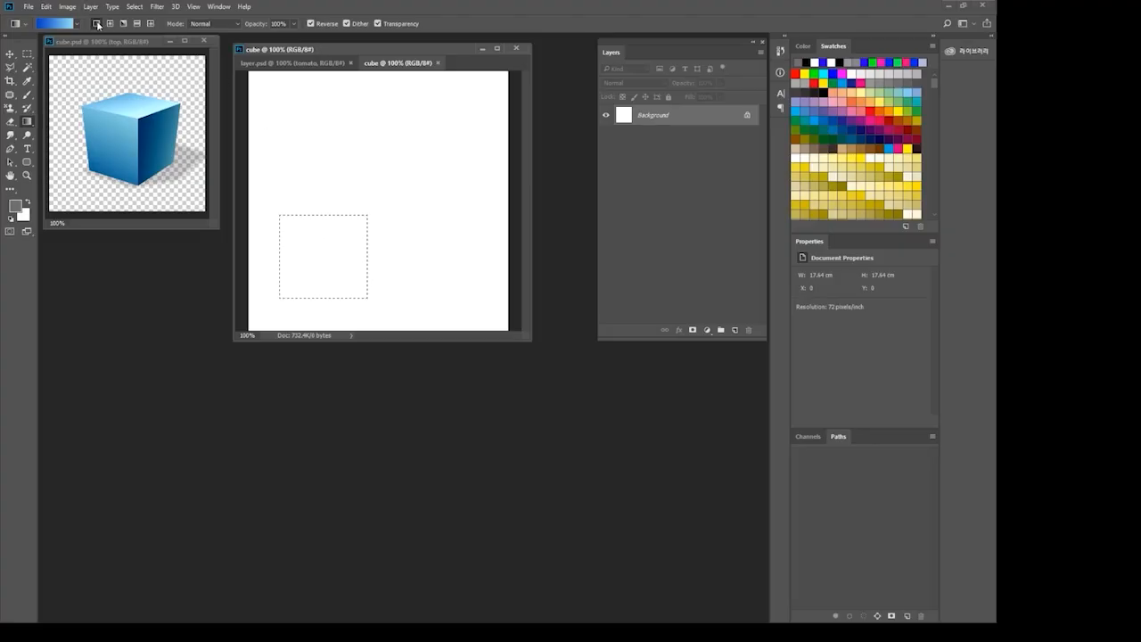
{"action": "left_click", "coordinate": [64, 24]}
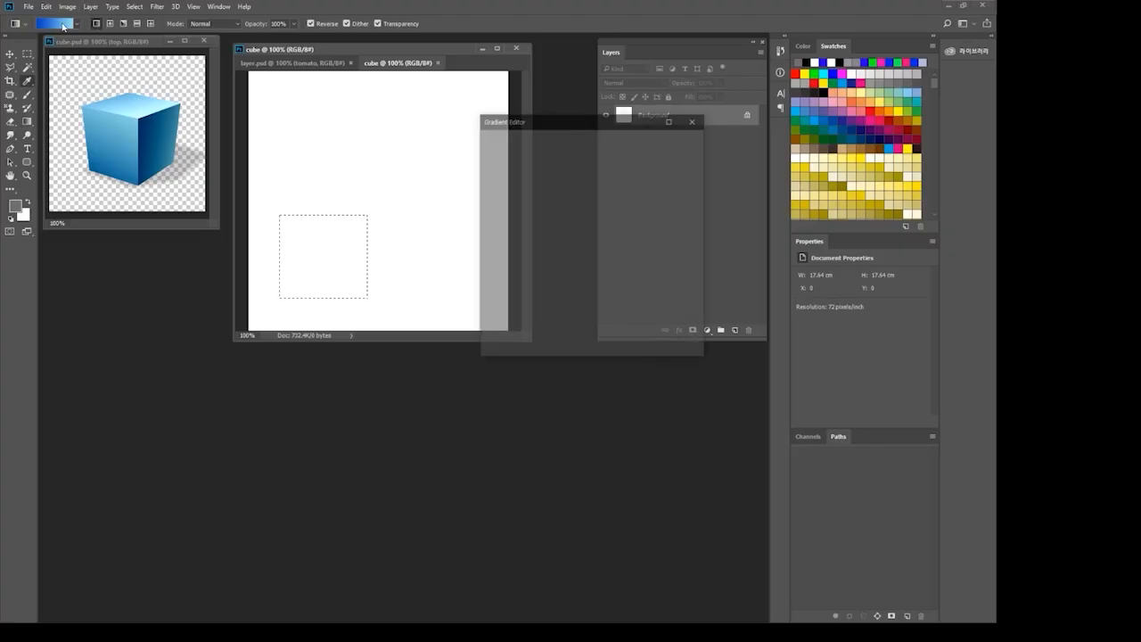
{"action": "left_click", "coordinate": [492, 292]}
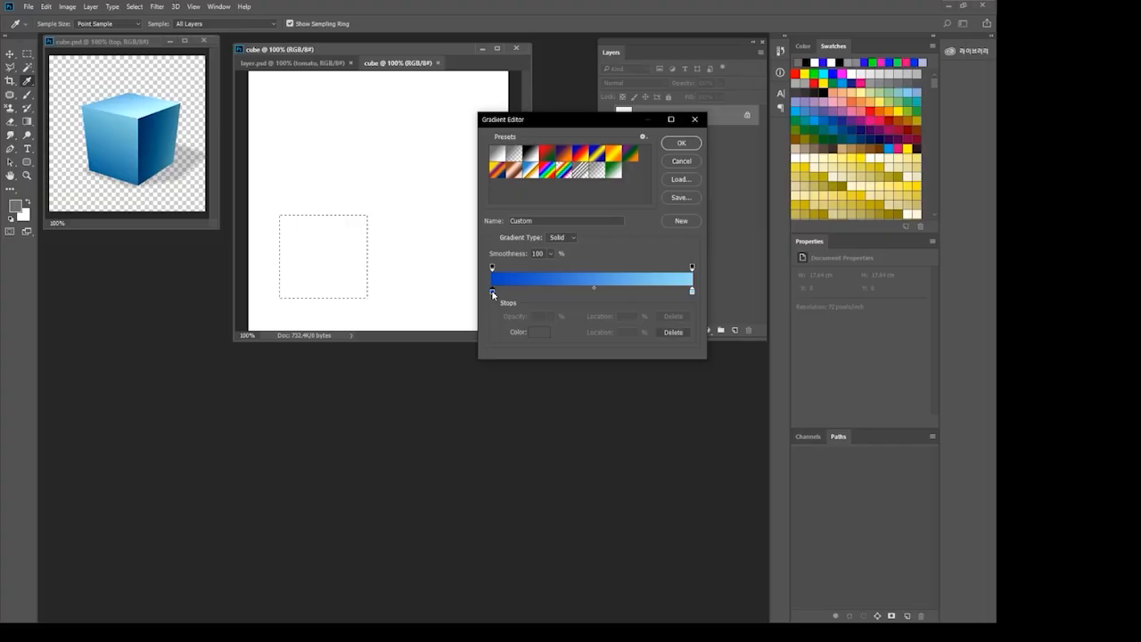
{"action": "left_click", "coordinate": [692, 292]}
{"action": "left_click", "coordinate": [681, 142]}
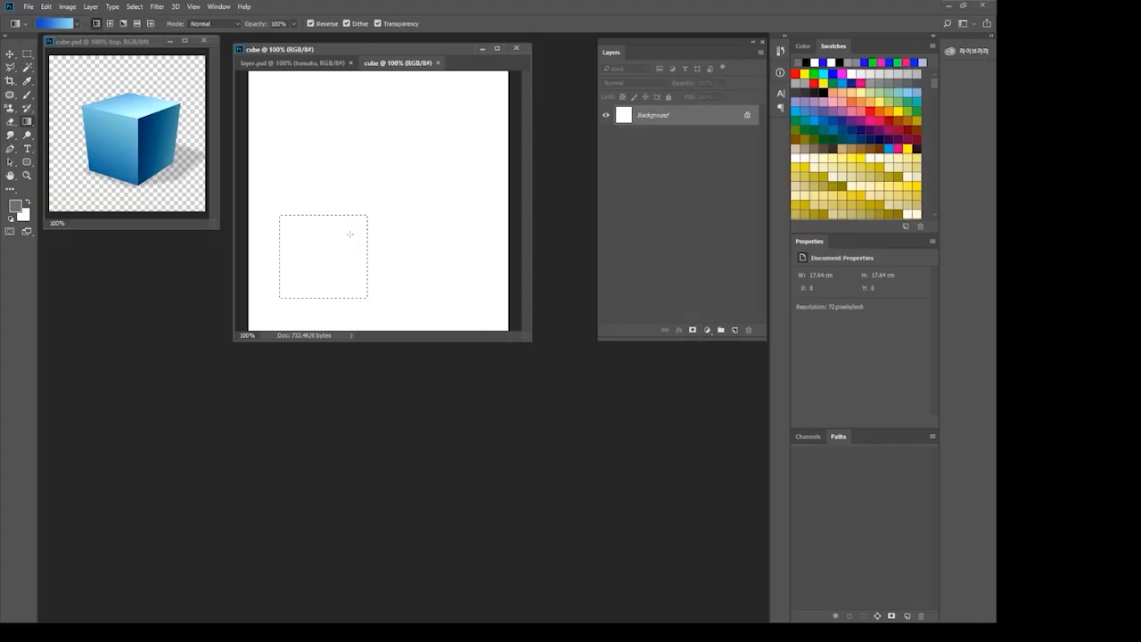
{"action": "left_click_drag", "start_coordinate": [349, 234], "coordinate": [299, 277]}
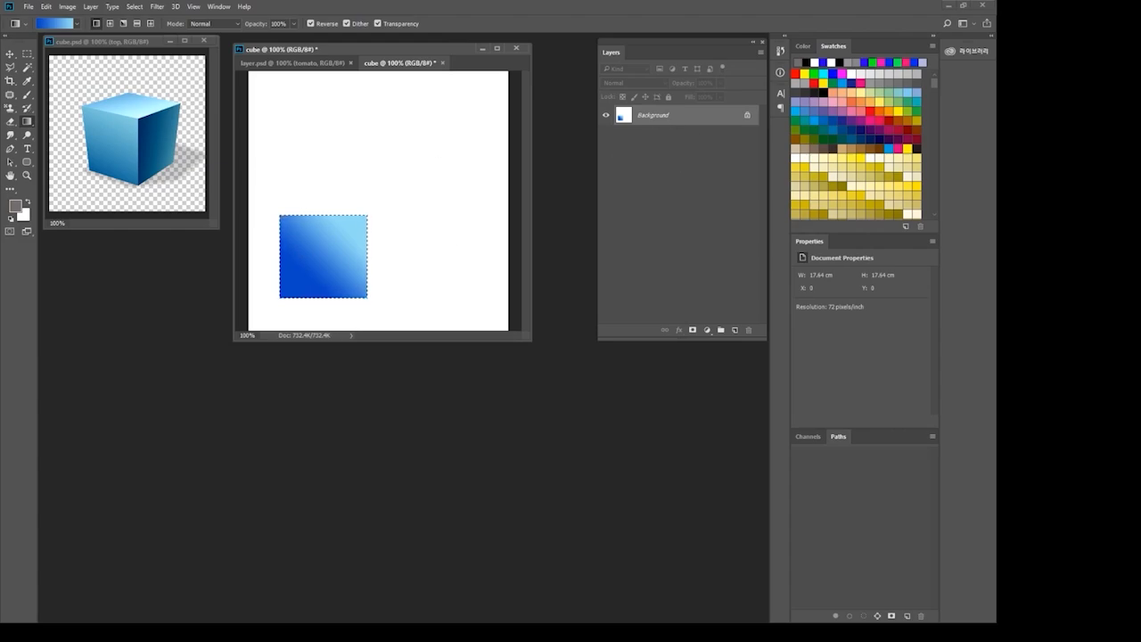
Step: Duplicate the gradient square twice, placing one copy beside it and another above the pair
{"action": "left_click", "coordinate": [11, 56]}
{"action": "left_click_drag", "start_coordinate": [332, 257], "coordinate": [432, 258]}
{"action": "left_click_drag", "start_coordinate": [431, 258], "coordinate": [364, 152], "text": "alt"}
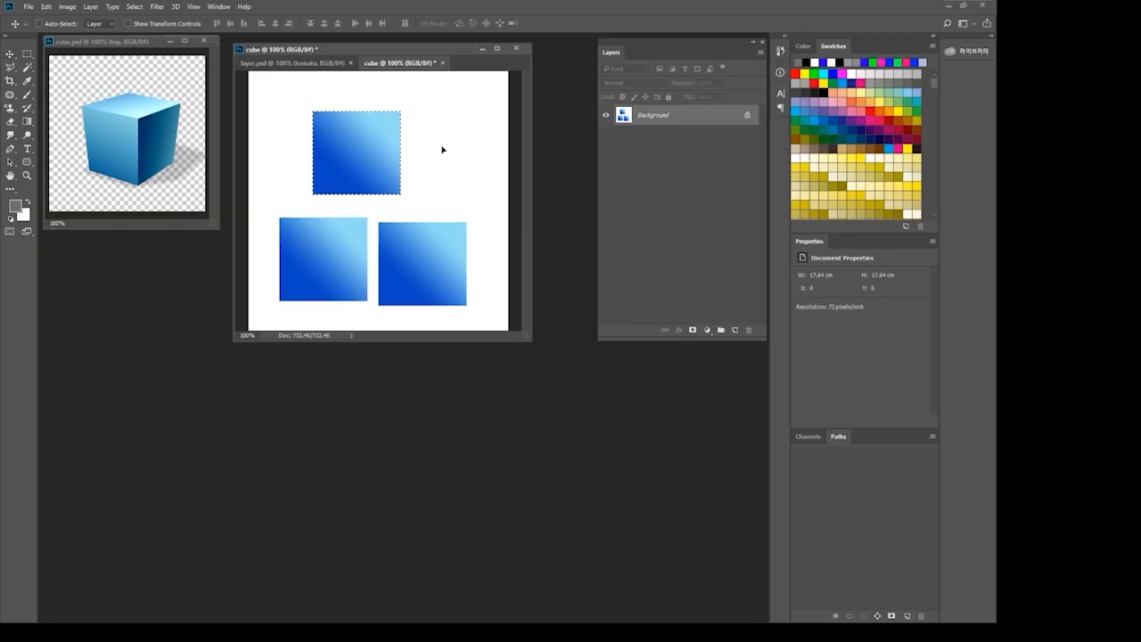
Step: Rotate the upper gradient square by about 42 degrees and apply the transformation
{"action": "key", "text": "ctrl+t"}
{"action": "left_click_drag", "start_coordinate": [422, 168], "coordinate": [400, 193]}
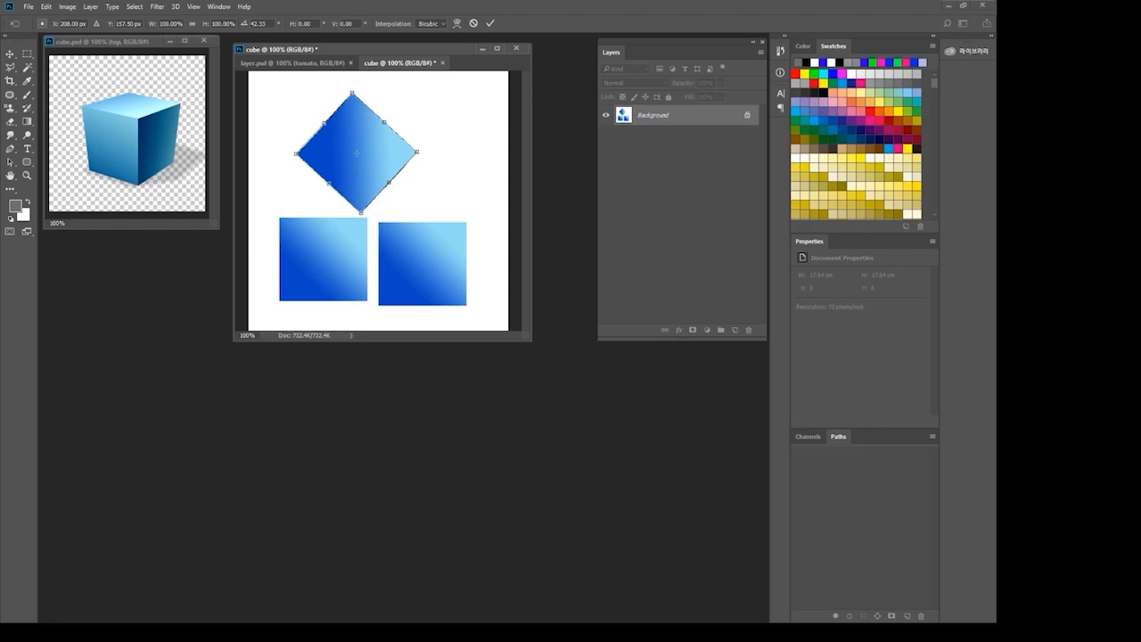
{"action": "left_click", "coordinate": [26, 54]}
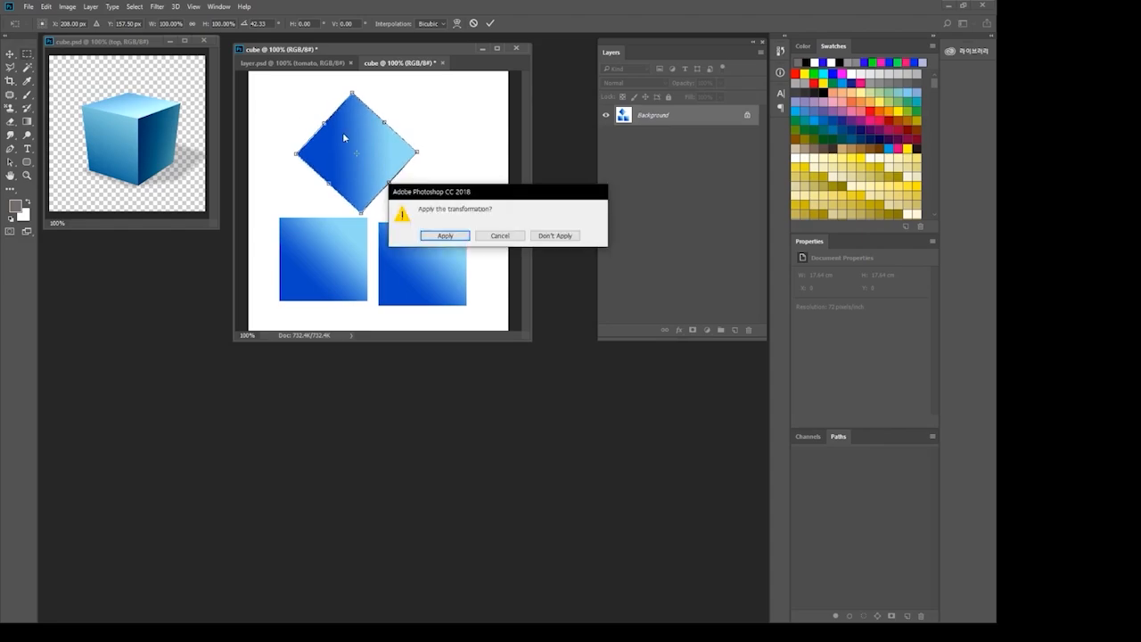
{"action": "left_click", "coordinate": [445, 236]}
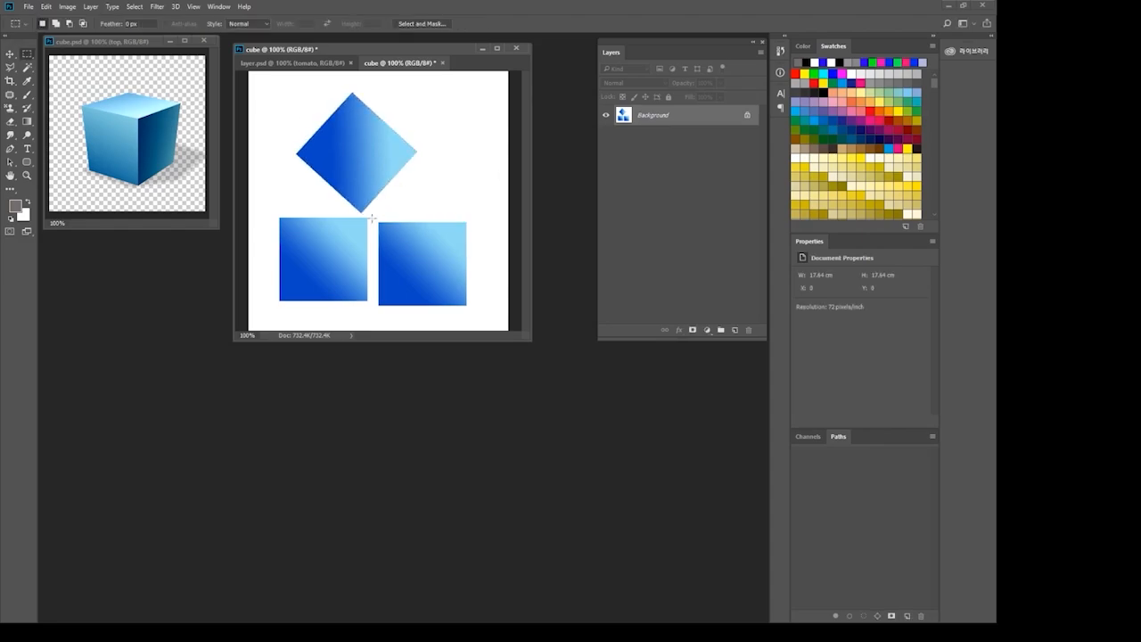
Step: Select the lower-right gradient square with some surrounding white and move it over the edges of the other two shapes
{"action": "left_click_drag", "start_coordinate": [373, 219], "coordinate": [477, 317]}
{"action": "key", "text": "v"}
{"action": "left_click_drag", "start_coordinate": [415, 261], "coordinate": [446, 239]}
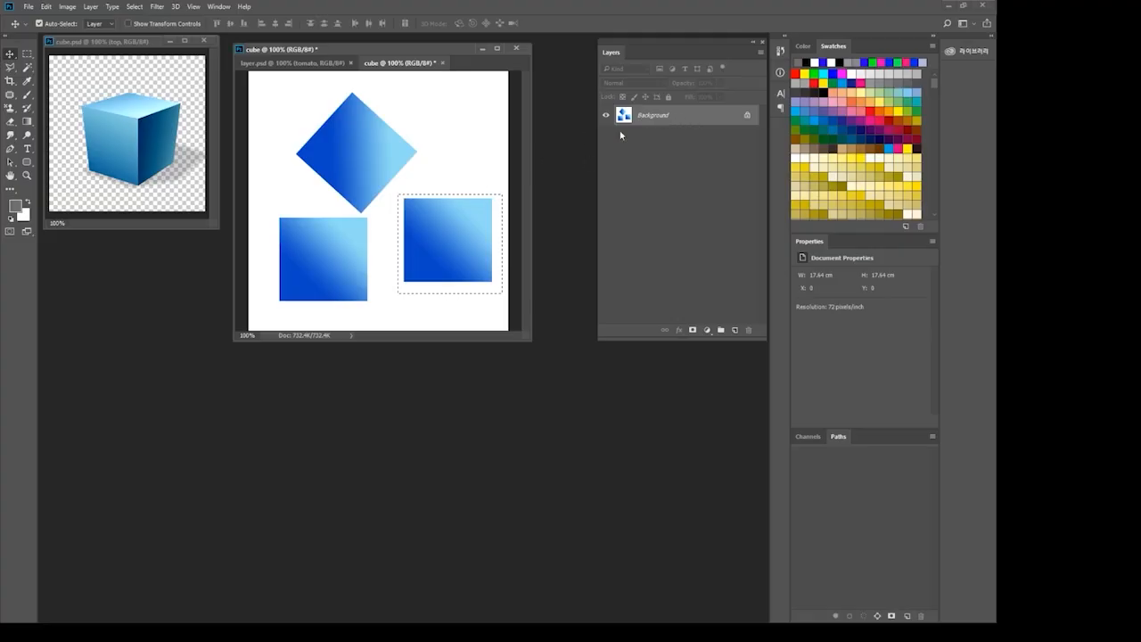
{"action": "left_click_drag", "start_coordinate": [453, 253], "coordinate": [405, 237]}
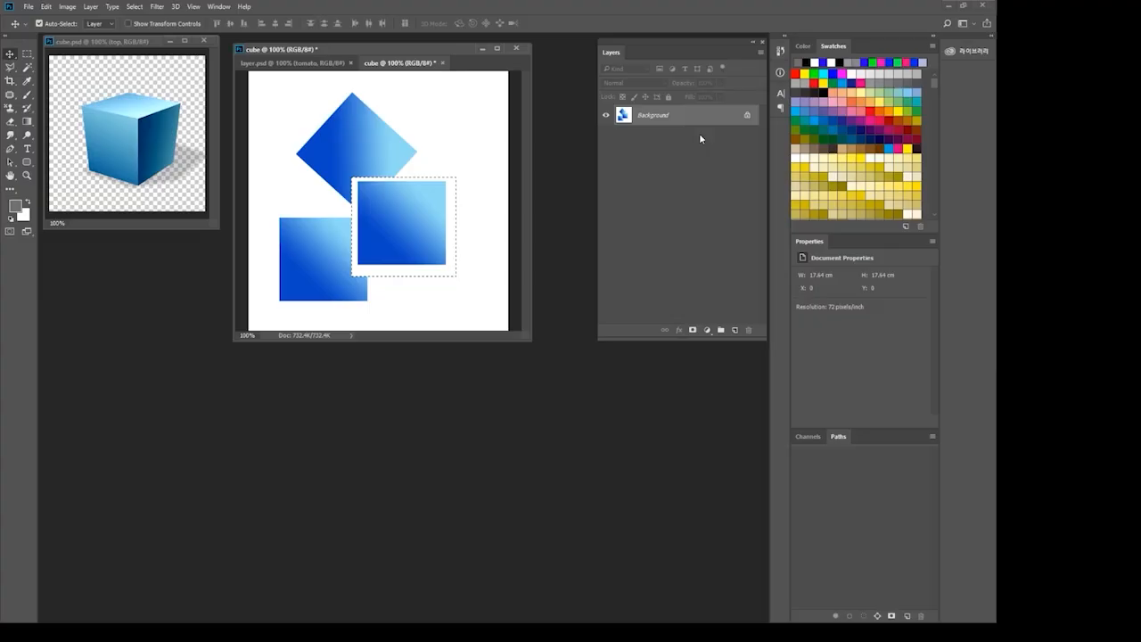
Step: Add two new empty layers above the Background
{"action": "left_click", "coordinate": [735, 331]}
{"action": "left_click", "coordinate": [735, 331]}
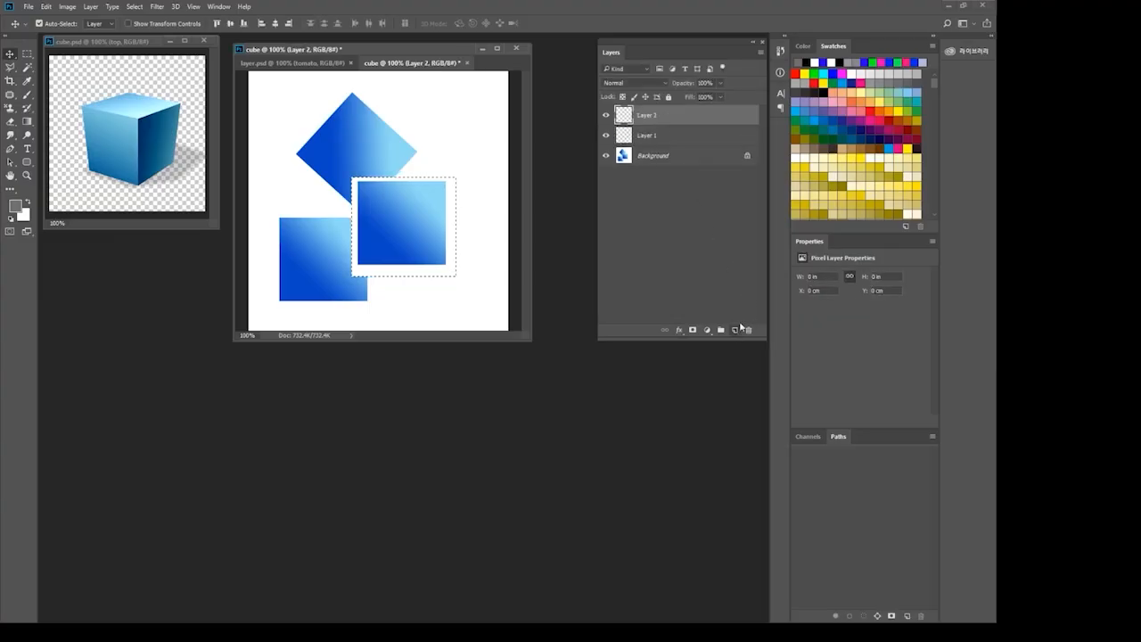
{"action": "left_click", "coordinate": [676, 136]}
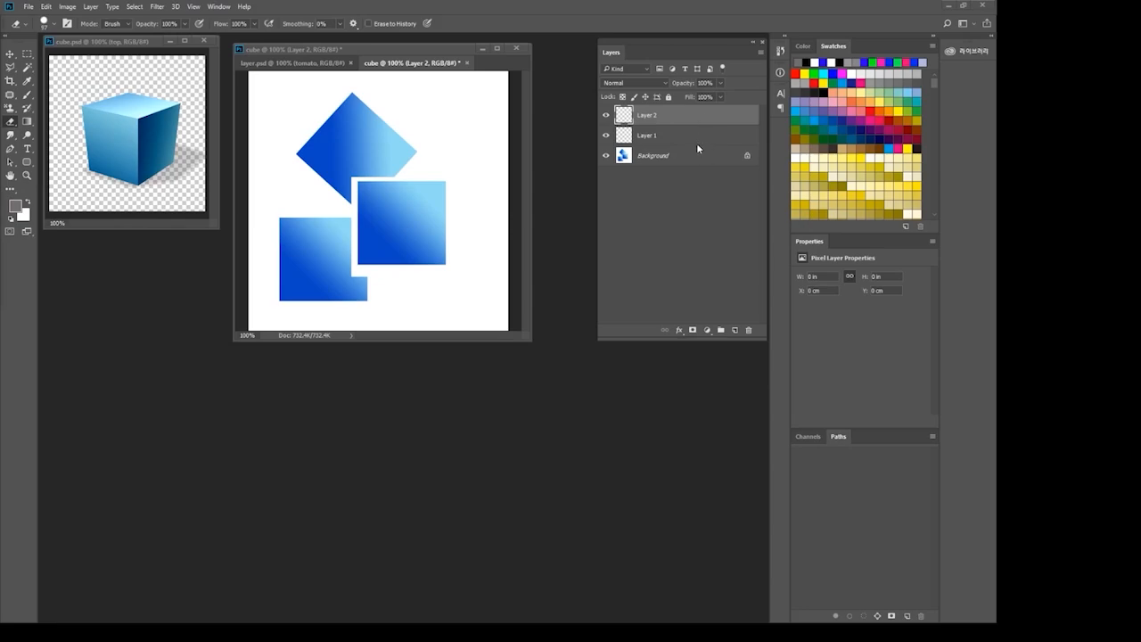
Step: Delete the empty layers Layer 1 and Layer 2
{"action": "key", "text": "Return"}
{"action": "left_click", "coordinate": [694, 144]}
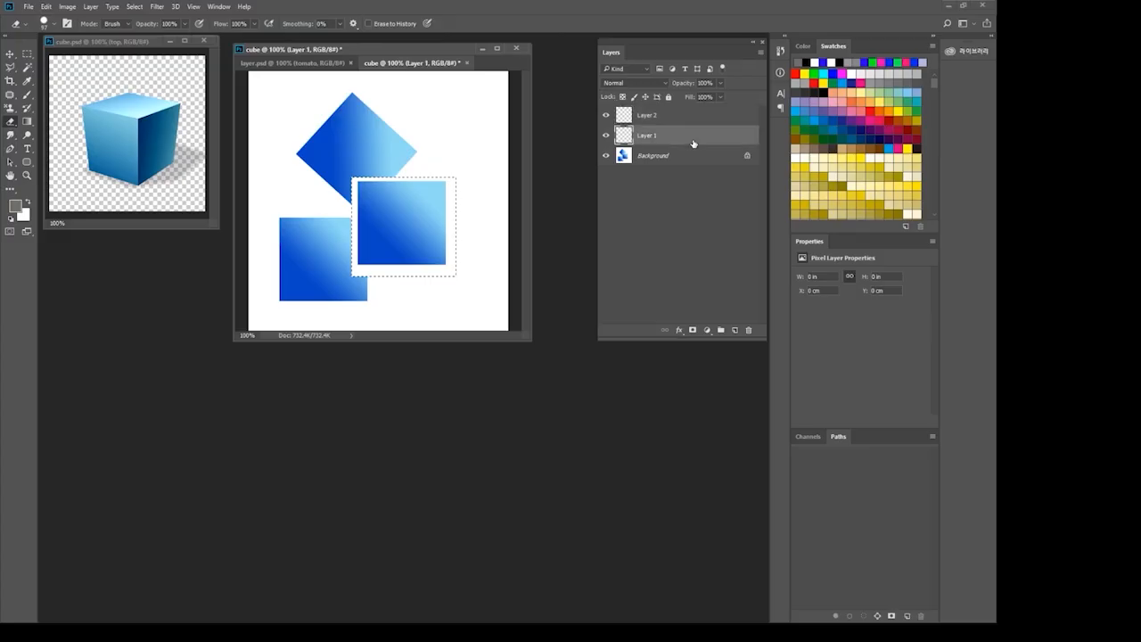
{"action": "left_click", "coordinate": [749, 330]}
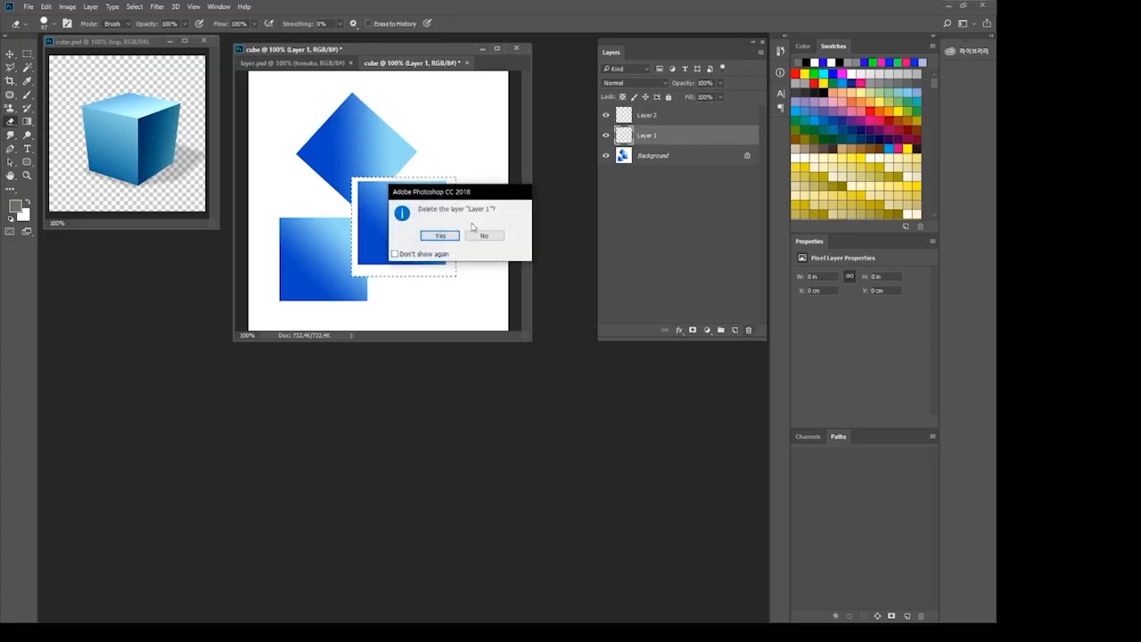
{"action": "left_click", "coordinate": [441, 234]}
{"action": "left_click", "coordinate": [665, 117]}
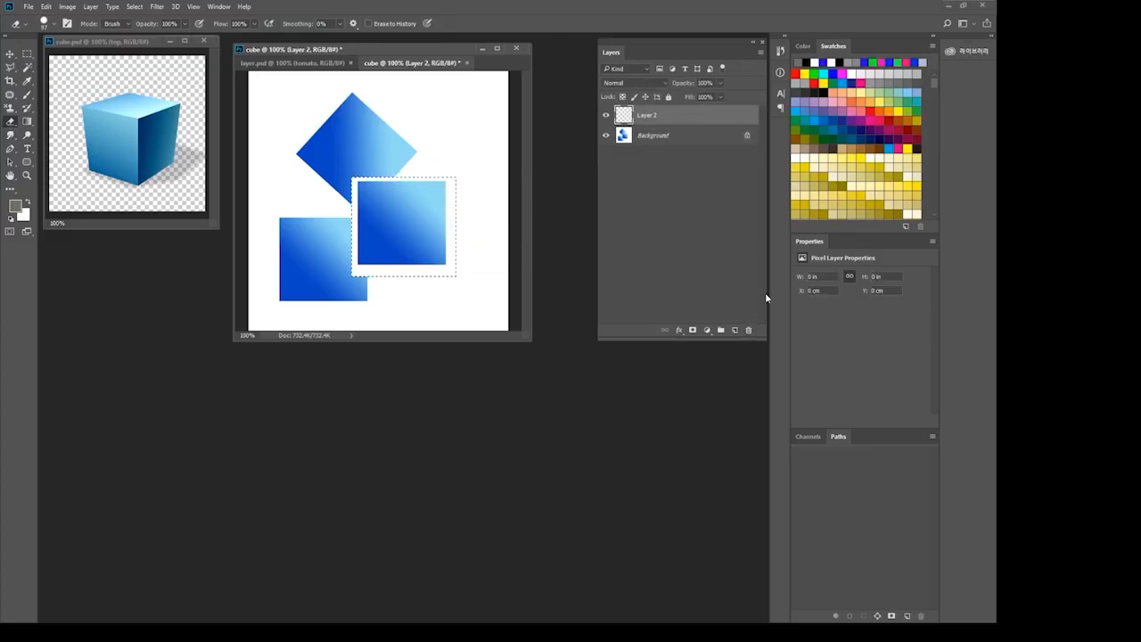
{"action": "left_click", "coordinate": [750, 330]}
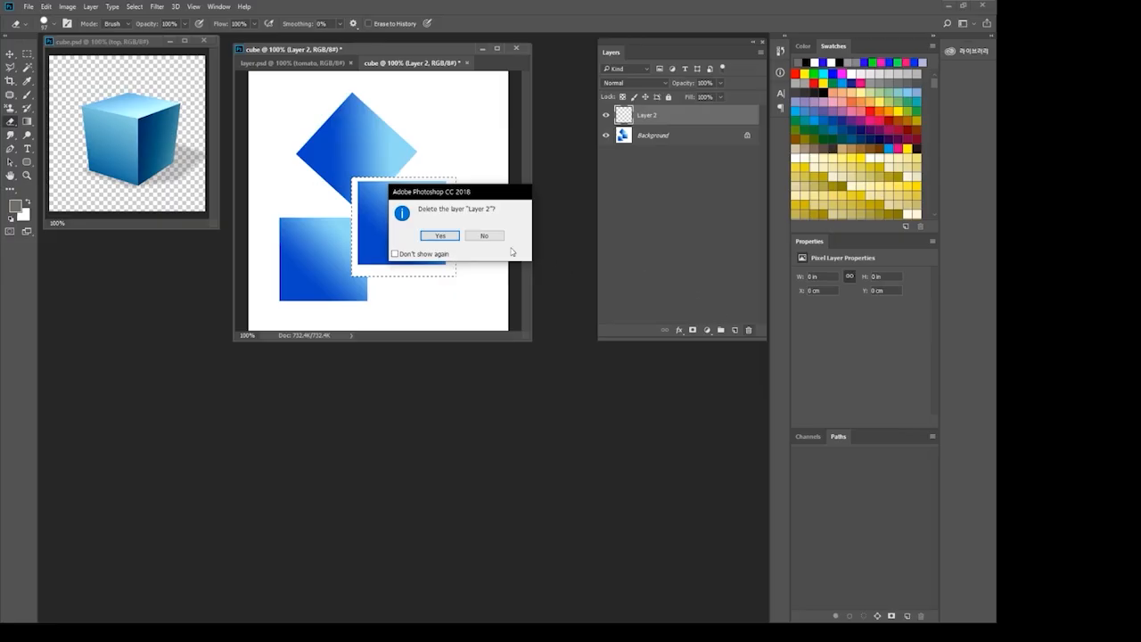
{"action": "left_click", "coordinate": [441, 235]}
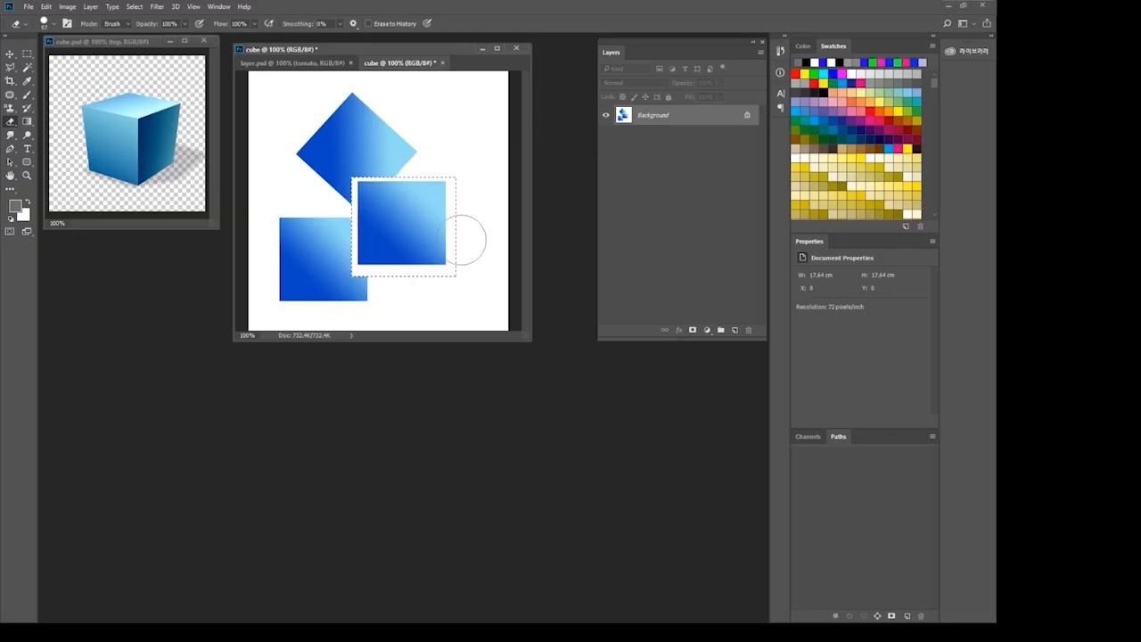
Step: Clear the selection and erase all the gradient shapes from the Background layer with the Eraser tool
{"action": "left_click", "coordinate": [137, 7]}
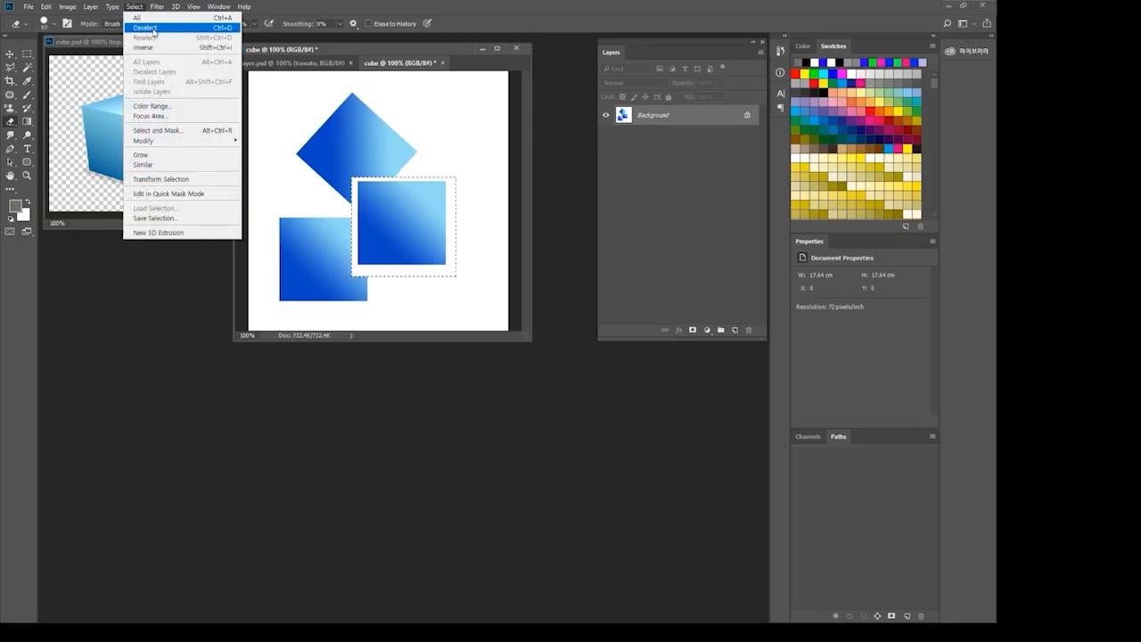
{"action": "left_click", "coordinate": [145, 27]}
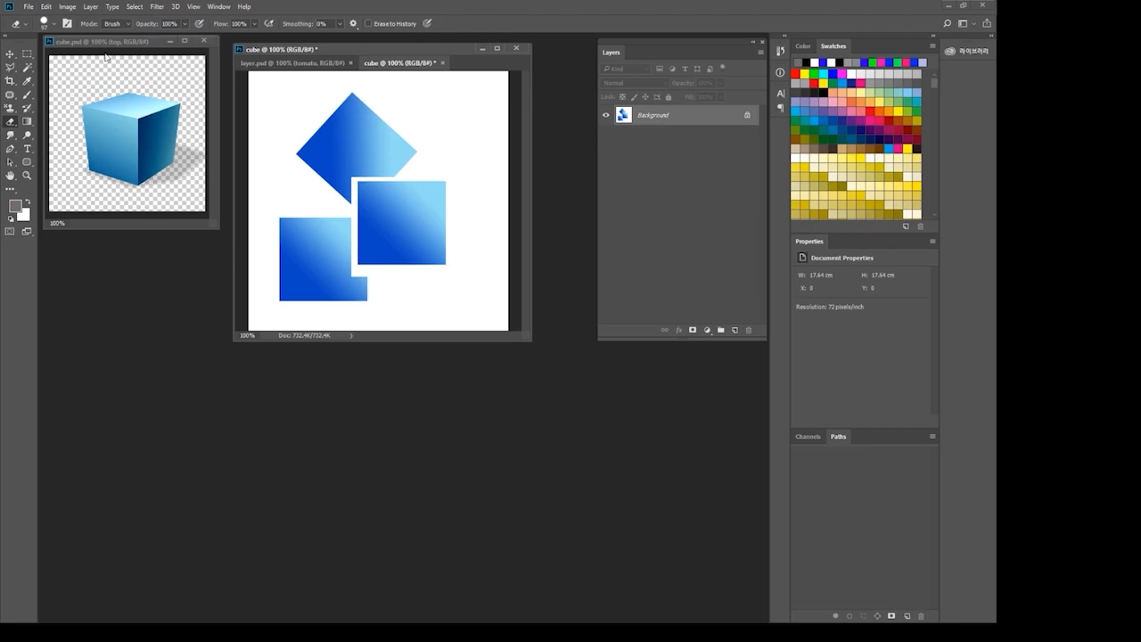
{"action": "right_click", "coordinate": [11, 123]}
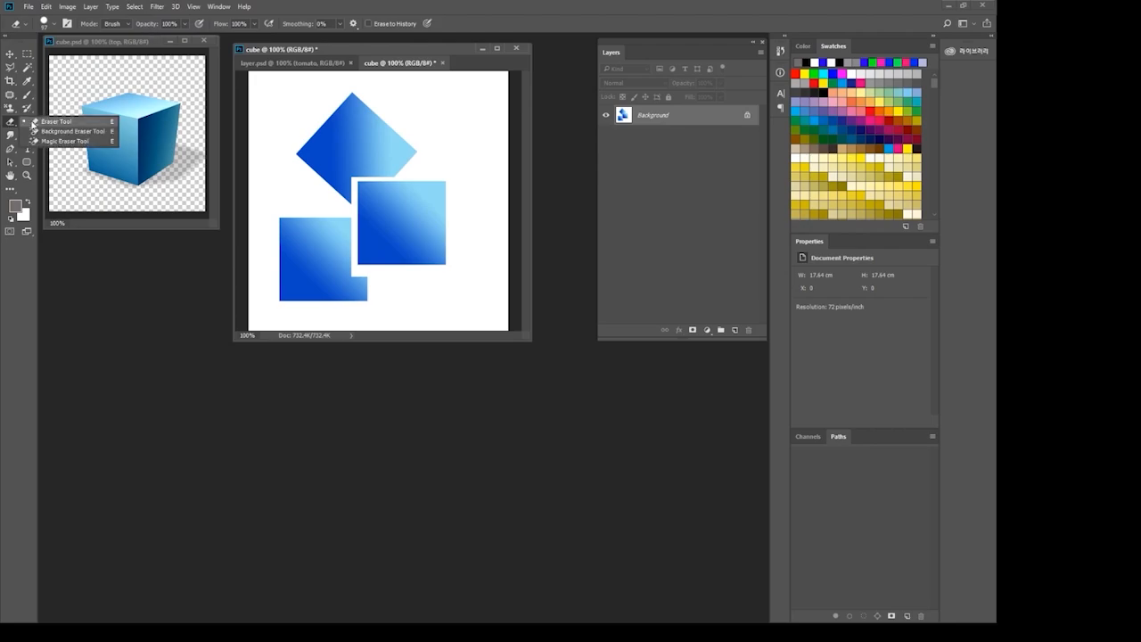
{"action": "left_click", "coordinate": [38, 123]}
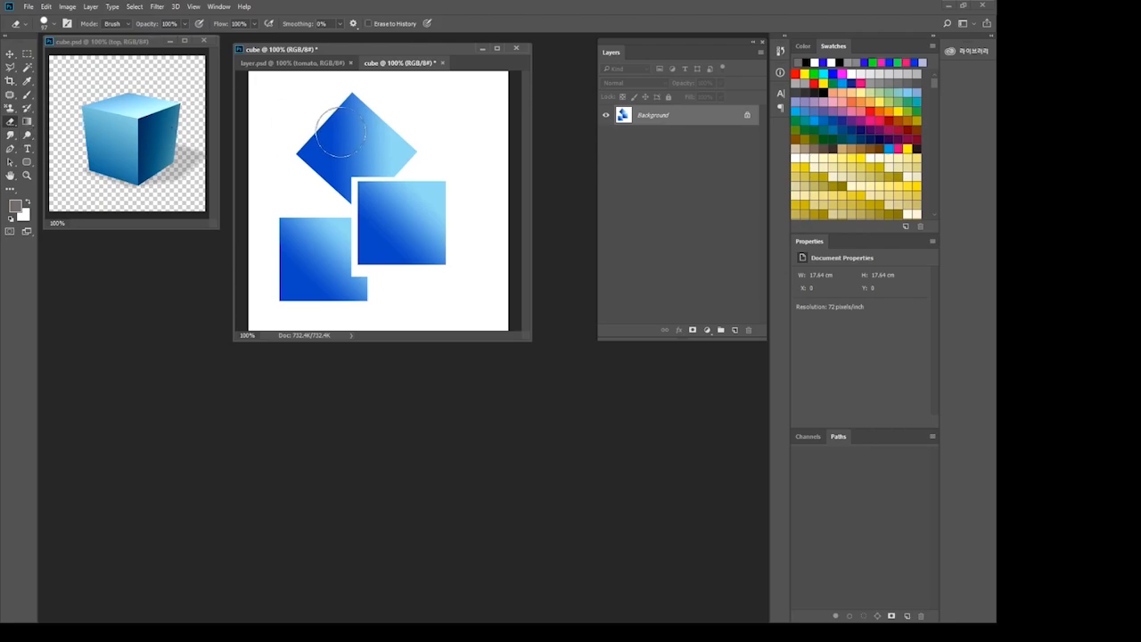
{"action": "mouse_move", "coordinate": [311, 147]}
{"action": "left_mouse_down"}
{"action": "mouse_move", "coordinate": [346, 105]}
{"action": "mouse_move", "coordinate": [377, 123]}
{"action": "mouse_move", "coordinate": [380, 139]}
{"action": "mouse_move", "coordinate": [305, 166]}
{"action": "mouse_move", "coordinate": [445, 175]}
{"action": "mouse_move", "coordinate": [290, 204]}
{"action": "mouse_move", "coordinate": [400, 209]}
{"action": "mouse_move", "coordinate": [322, 224]}
{"action": "mouse_move", "coordinate": [335, 233]}
{"action": "mouse_move", "coordinate": [316, 239]}
{"action": "mouse_move", "coordinate": [315, 261]}
{"action": "mouse_move", "coordinate": [436, 260]}
{"action": "mouse_move", "coordinate": [313, 291]}
{"action": "mouse_move", "coordinate": [354, 292]}
{"action": "mouse_move", "coordinate": [285, 294]}
{"action": "mouse_move", "coordinate": [324, 295]}
{"action": "left_mouse_up"}
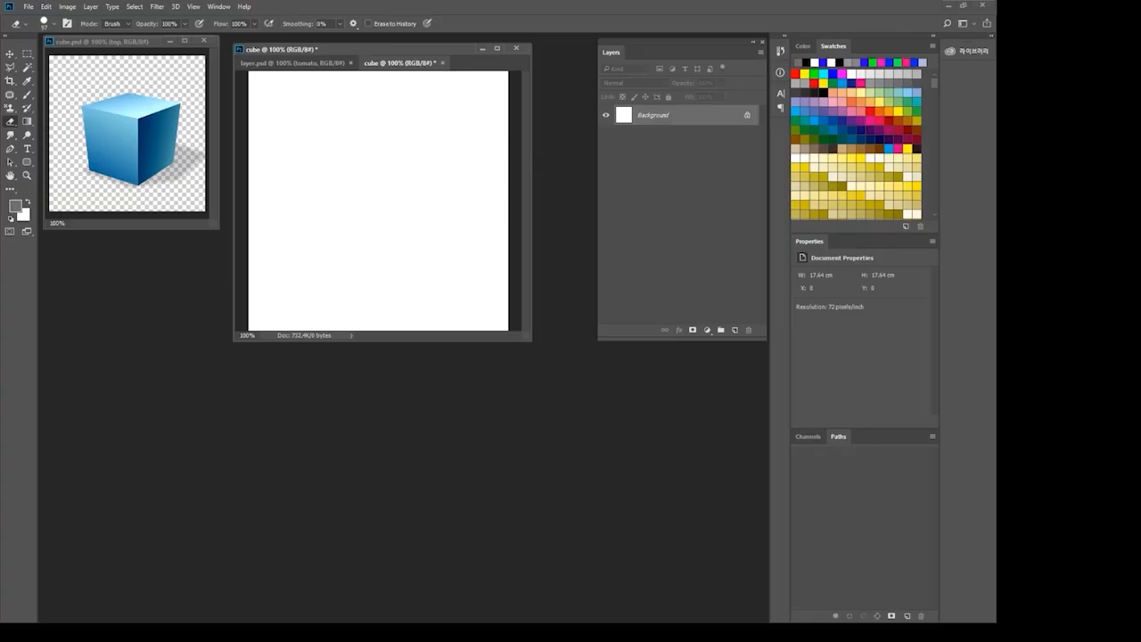
Step: Create a new layer above the Background and name it 왼쪽
{"action": "left_click", "coordinate": [24, 216]}
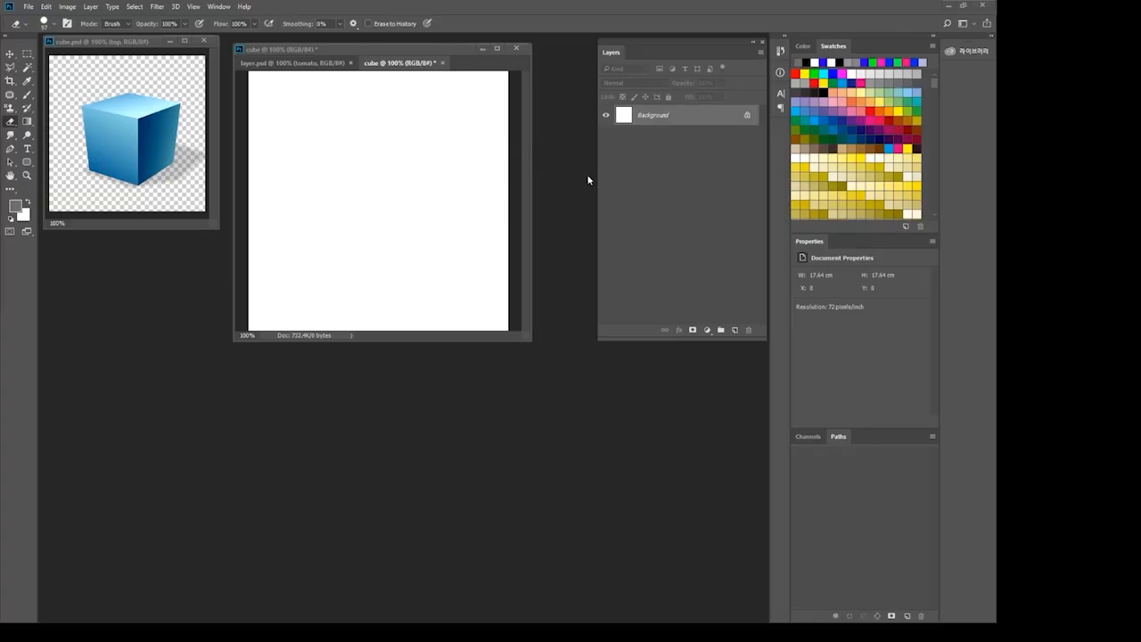
{"action": "left_click", "coordinate": [736, 331]}
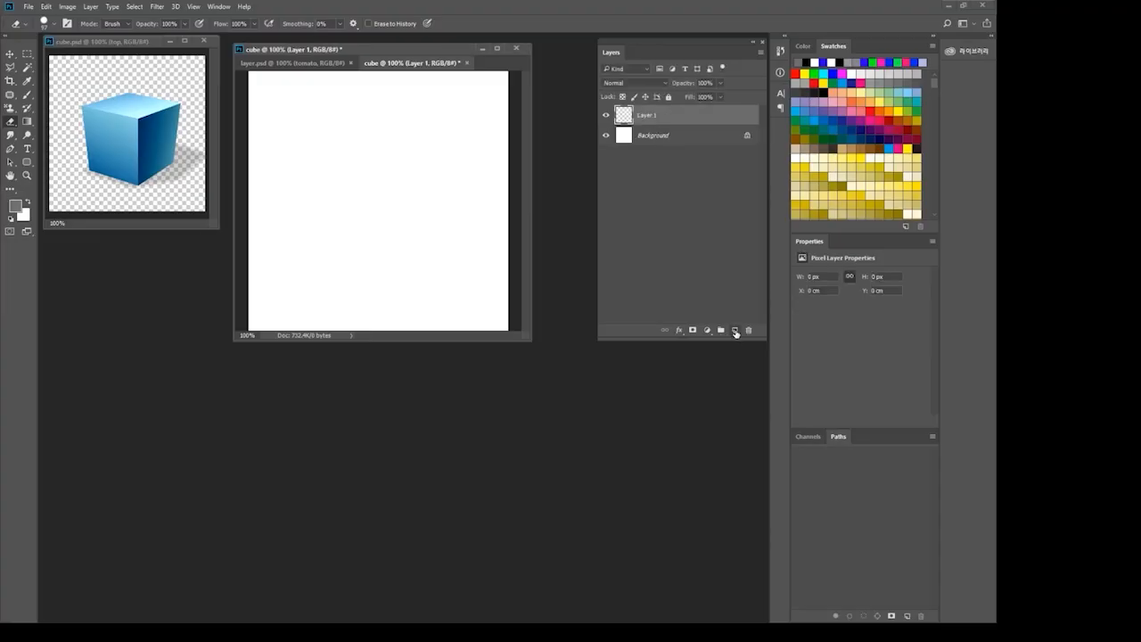
{"action": "double_click", "coordinate": [653, 116]}
{"action": "type", "text": "dhl"}
{"action": "key", "text": "BackSpace"}
{"action": "key", "text": "BackSpace"}
{"action": "key", "text": "BackSpace"}
{"action": "type", "text": "ㅇㅗㅣㄴㅉㅗㄱ"}
{"action": "key", "text": "Return"}
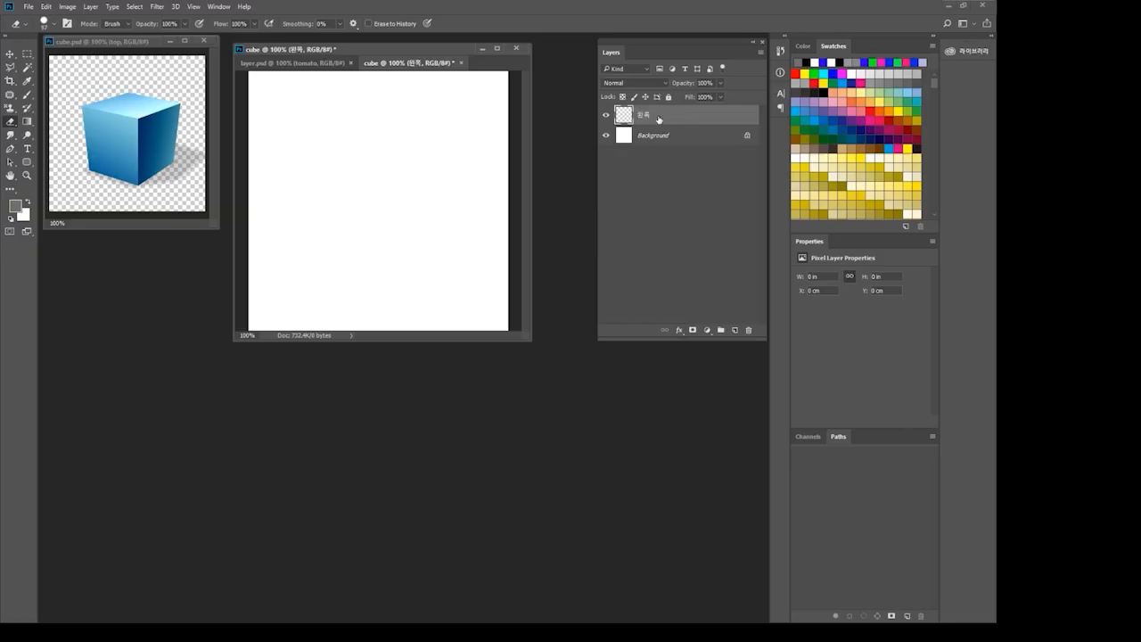
Step: Make a square marquee selection in the lower left of the canvas on the 왼쪽 layer
{"action": "left_click", "coordinate": [28, 56]}
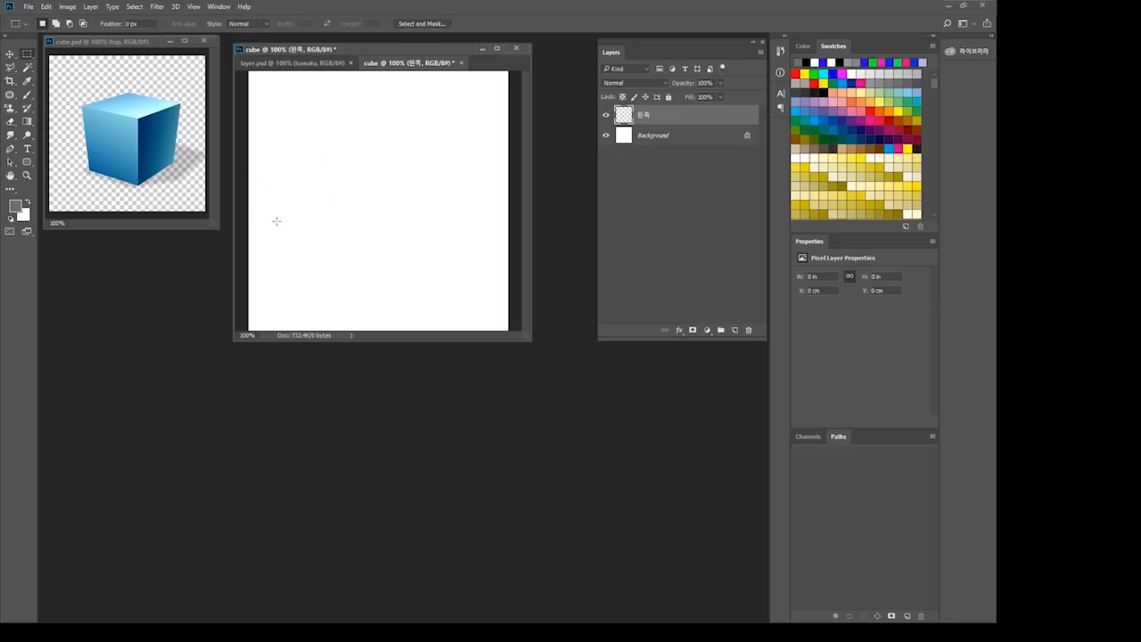
{"action": "left_click_drag", "start_coordinate": [277, 222], "coordinate": [358, 307]}
{"action": "left_click_drag", "start_coordinate": [358, 307], "coordinate": [323, 282]}
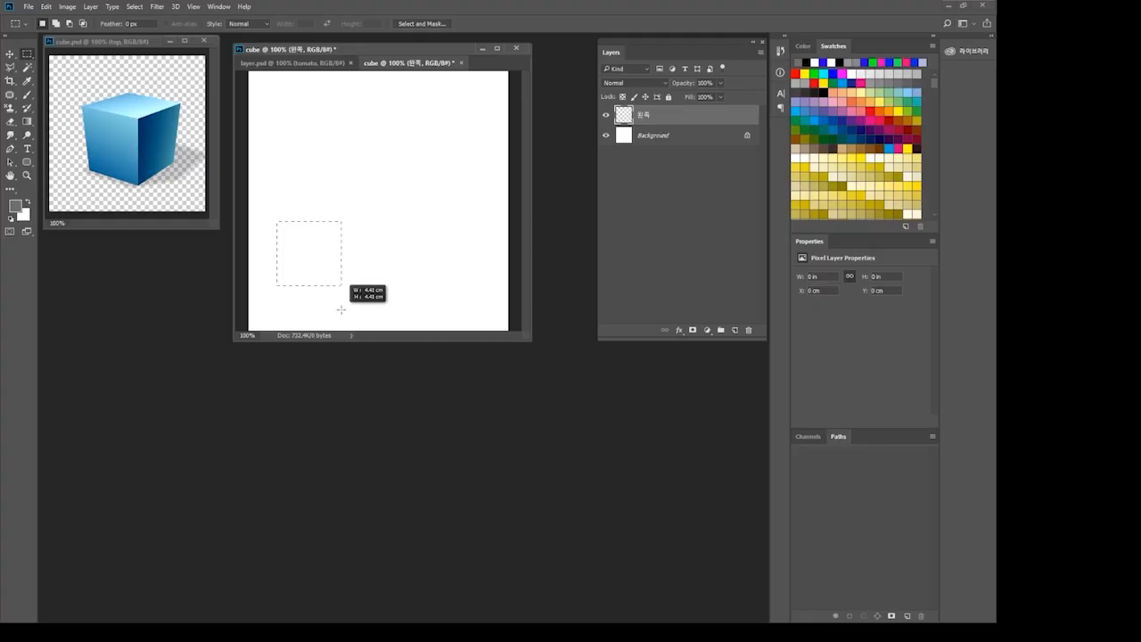
{"action": "left_click_drag", "start_coordinate": [341, 311], "coordinate": [362, 309]}
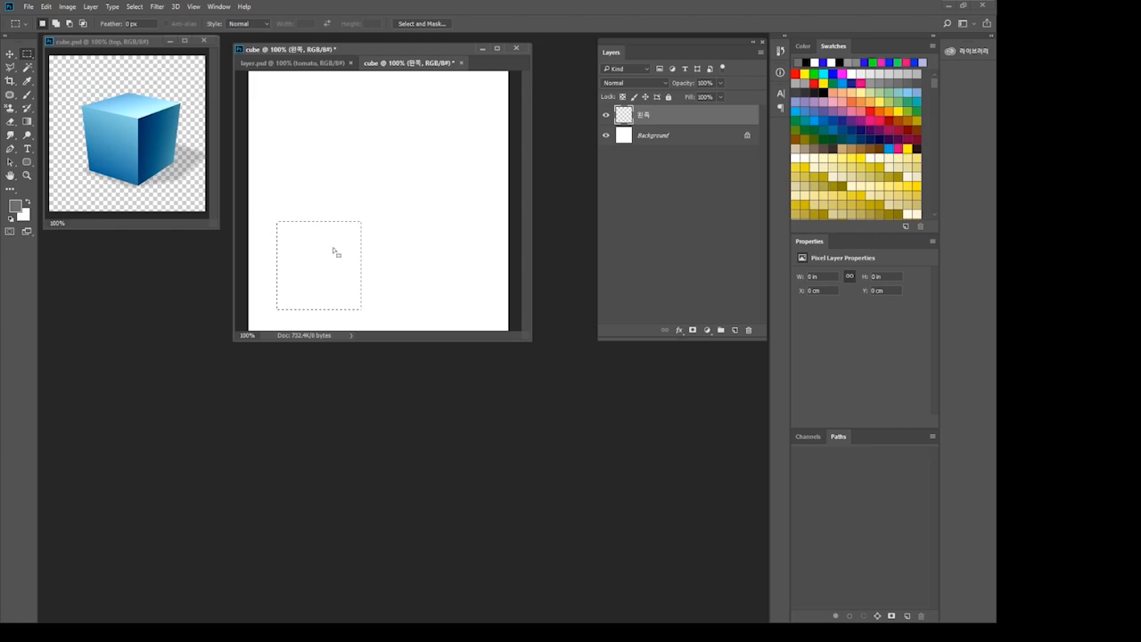
{"action": "left_click", "coordinate": [15, 206]}
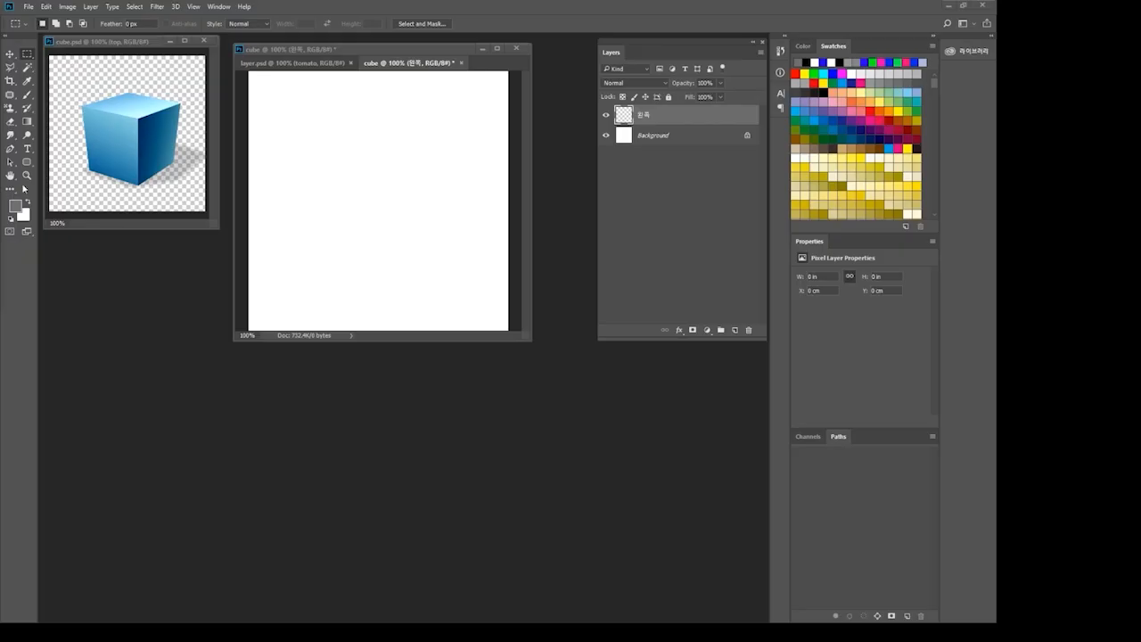
{"action": "left_click", "coordinate": [348, 49]}
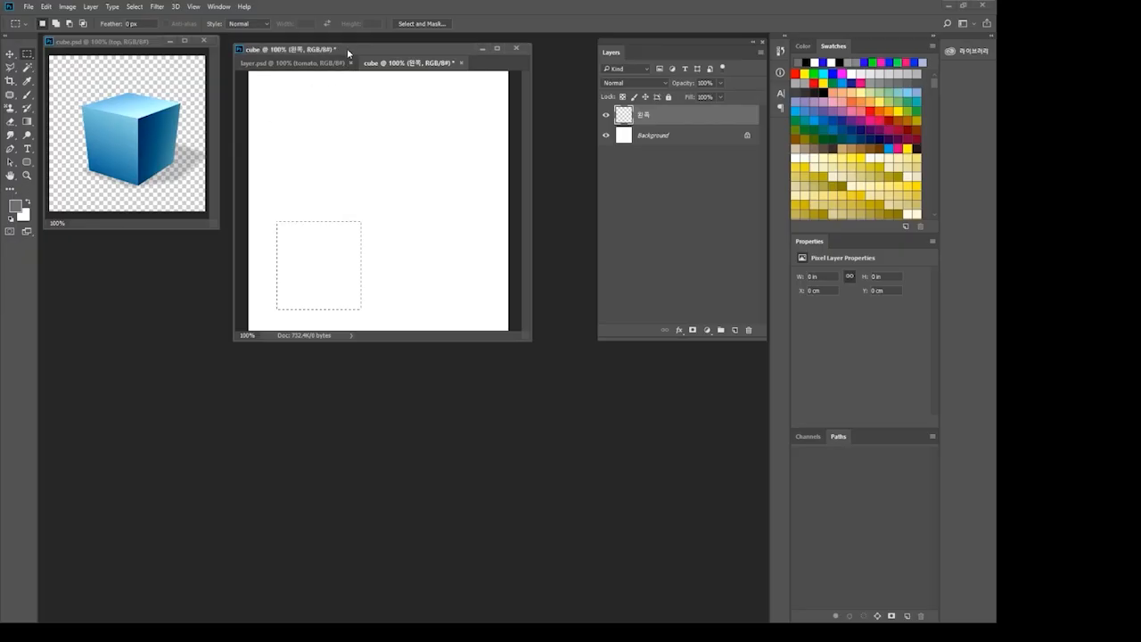
Step: Set the dark start stop of the Gradient tool's custom gradient to a slightly brighter blue
{"action": "left_click", "coordinate": [27, 125]}
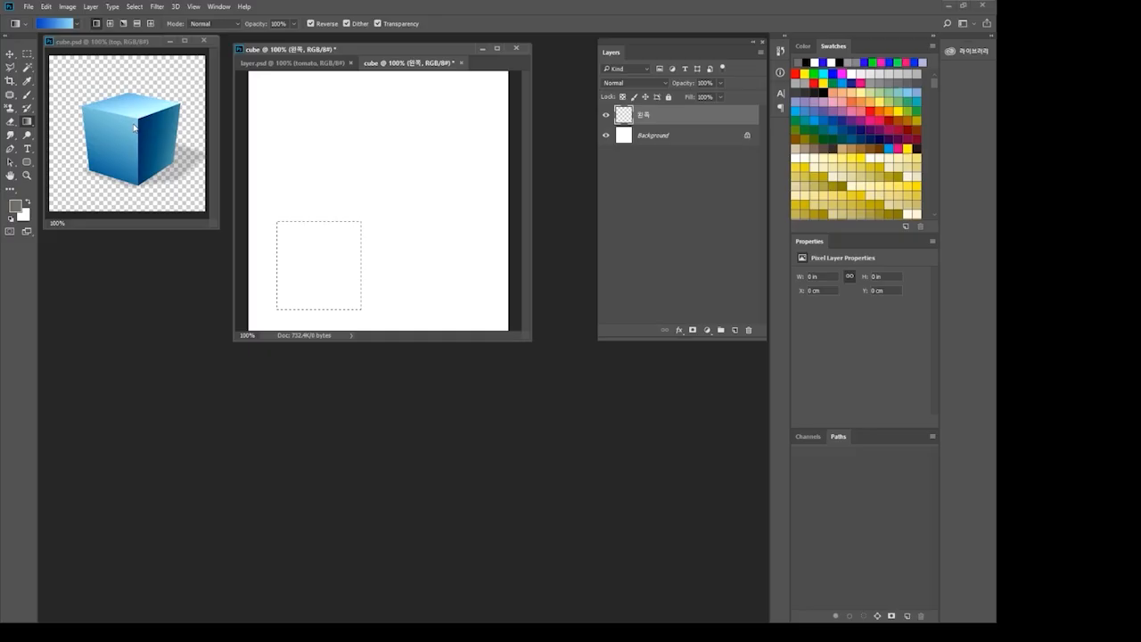
{"action": "left_click", "coordinate": [58, 28]}
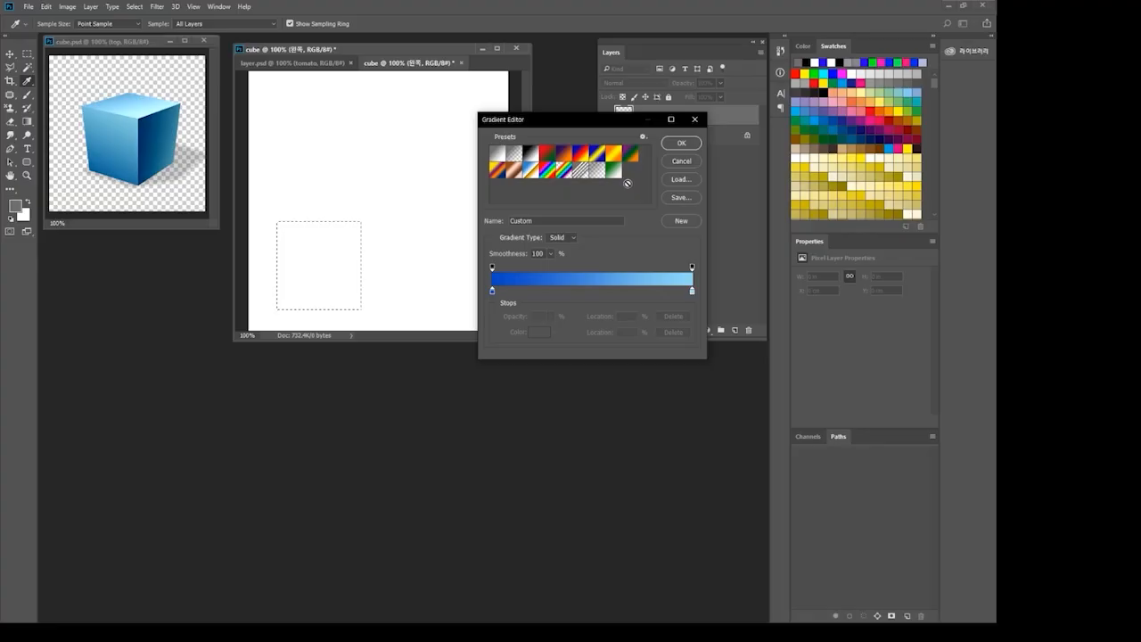
{"action": "left_click", "coordinate": [492, 291]}
{"action": "left_click", "coordinate": [539, 332]}
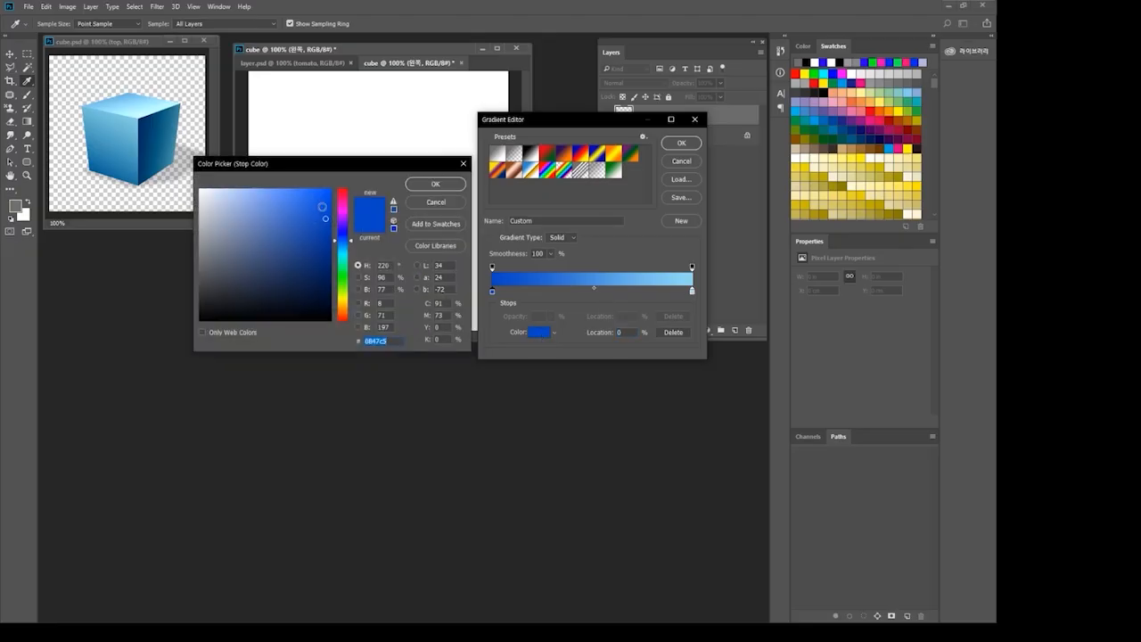
{"action": "left_click", "coordinate": [451, 184]}
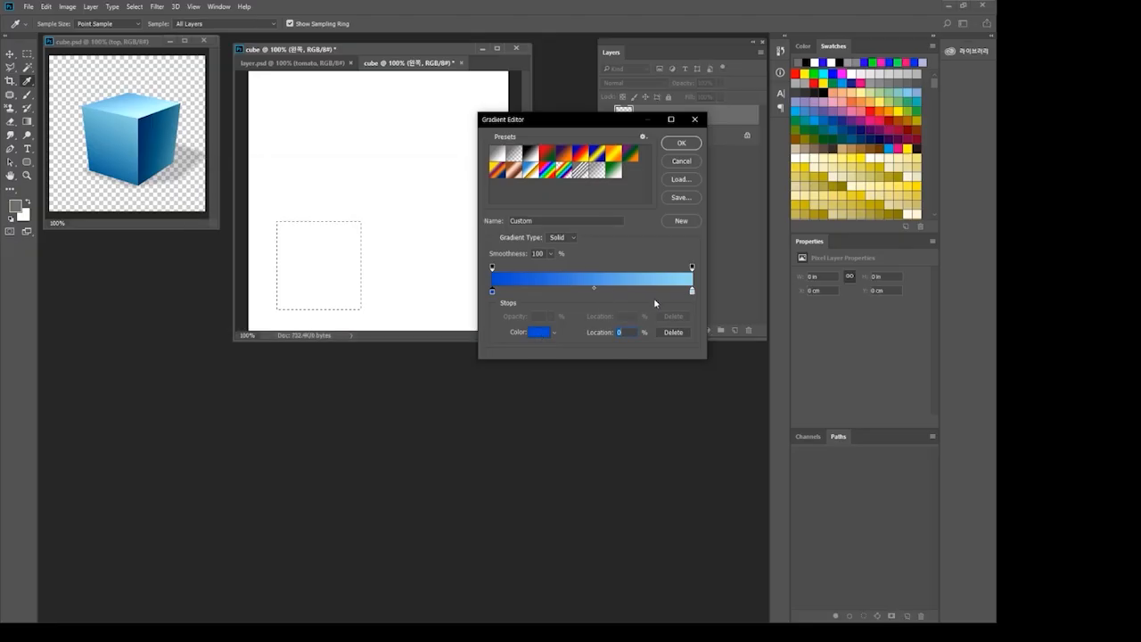
{"action": "left_click", "coordinate": [577, 290]}
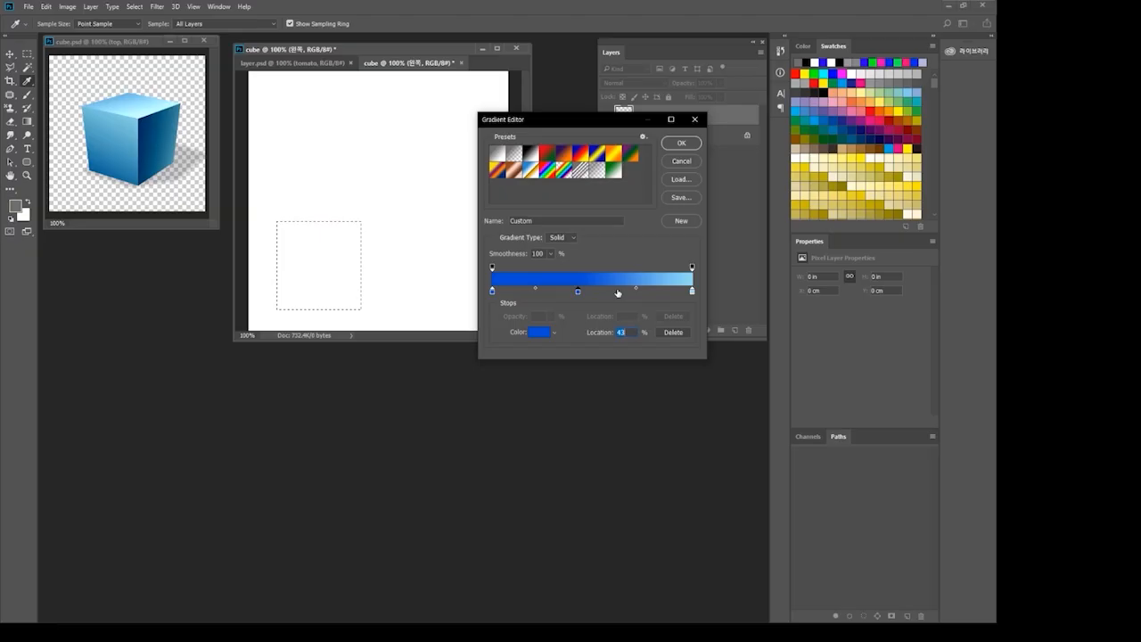
{"action": "left_click", "coordinate": [537, 333]}
{"action": "left_click", "coordinate": [341, 258]}
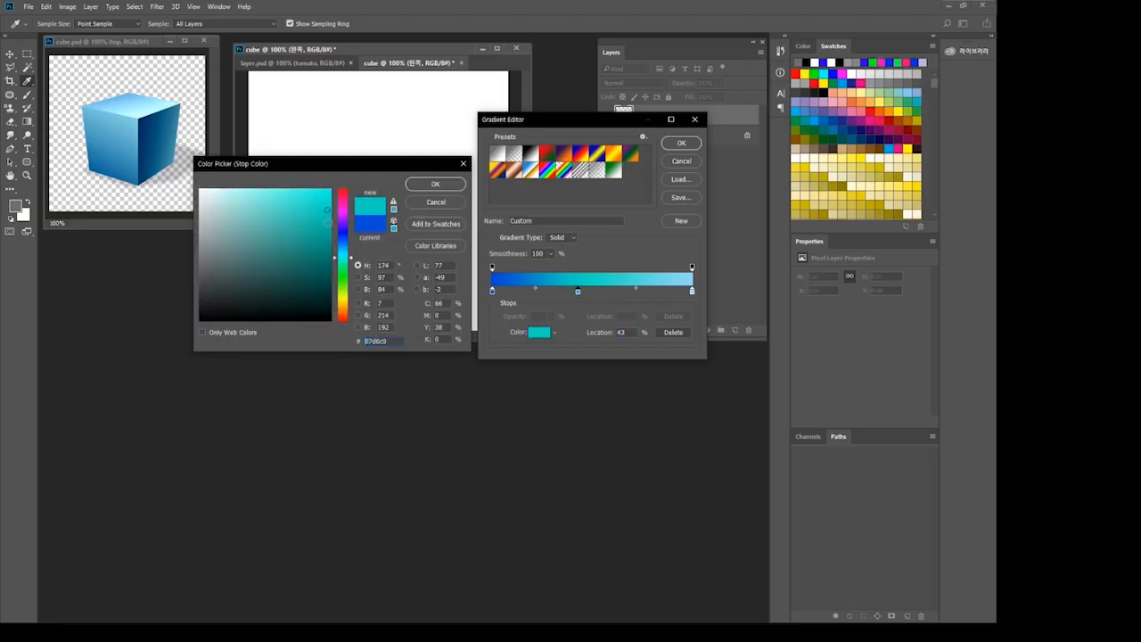
{"action": "left_click", "coordinate": [435, 202]}
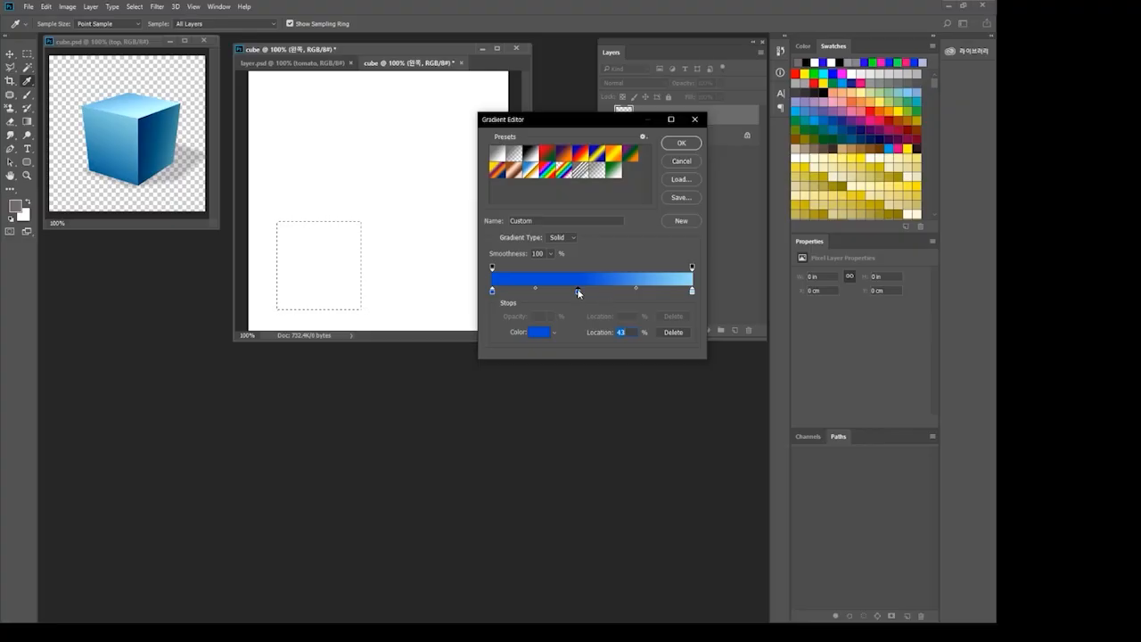
{"action": "left_click_drag", "start_coordinate": [578, 291], "coordinate": [581, 311]}
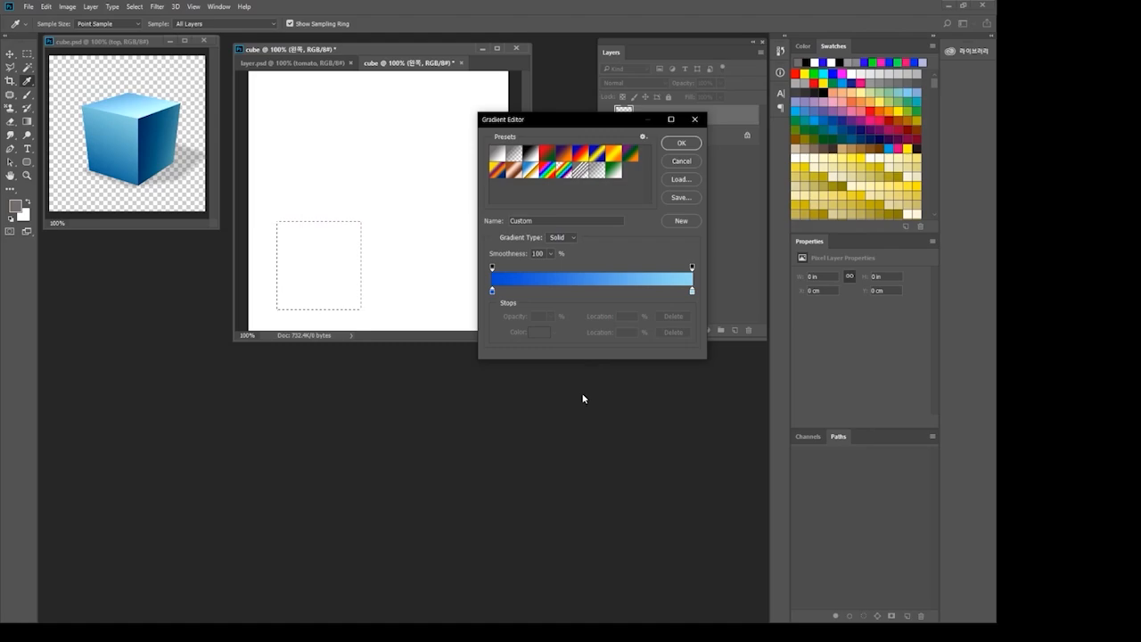
Step: Set the light end stop of the custom gradient to a slightly deeper, more saturated sky blue
{"action": "left_click", "coordinate": [692, 291]}
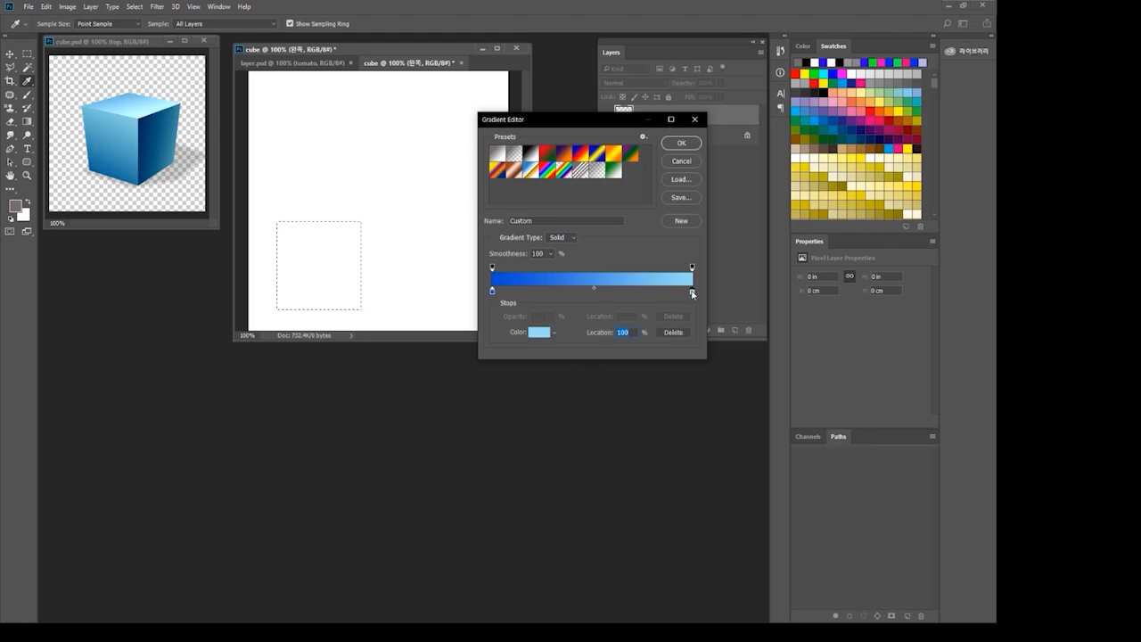
{"action": "double_click", "coordinate": [693, 293]}
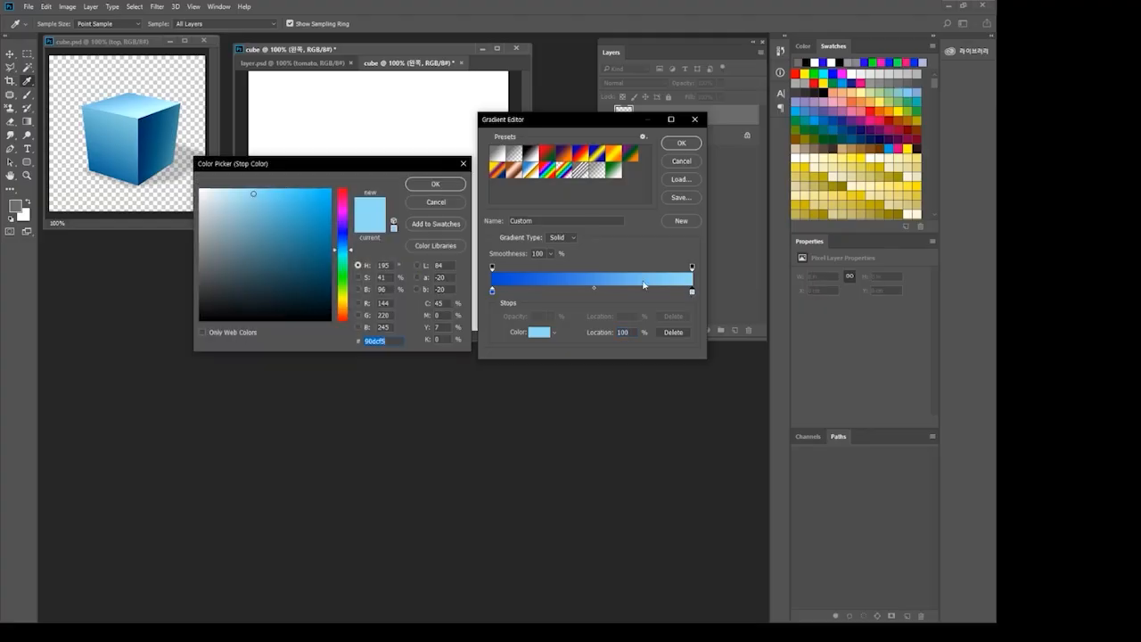
{"action": "left_click", "coordinate": [283, 192]}
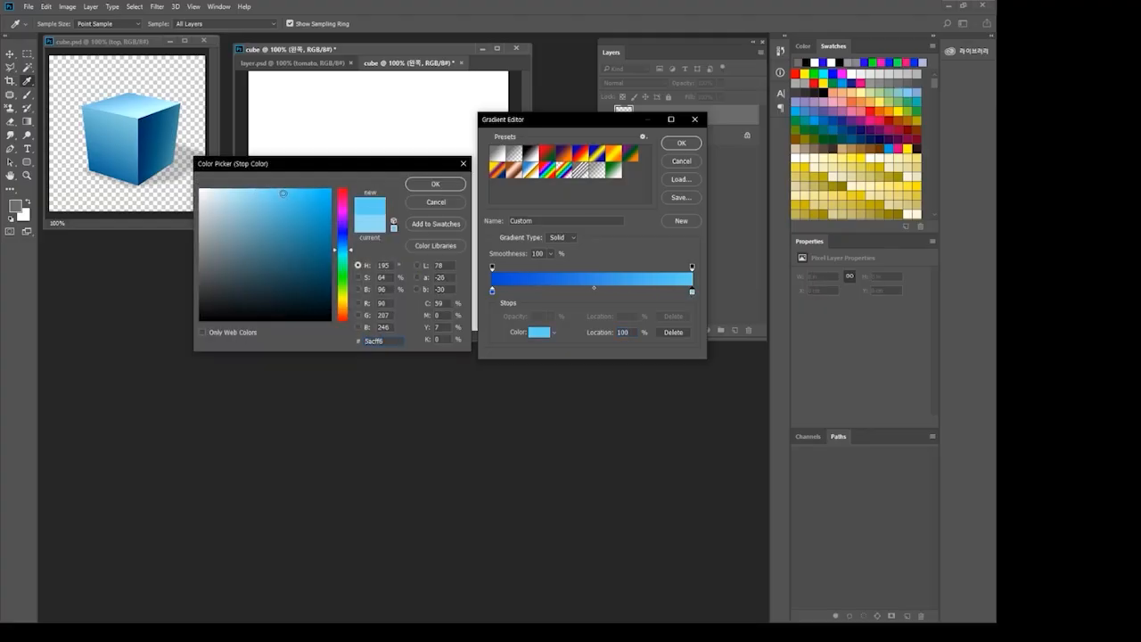
{"action": "left_click", "coordinate": [248, 204]}
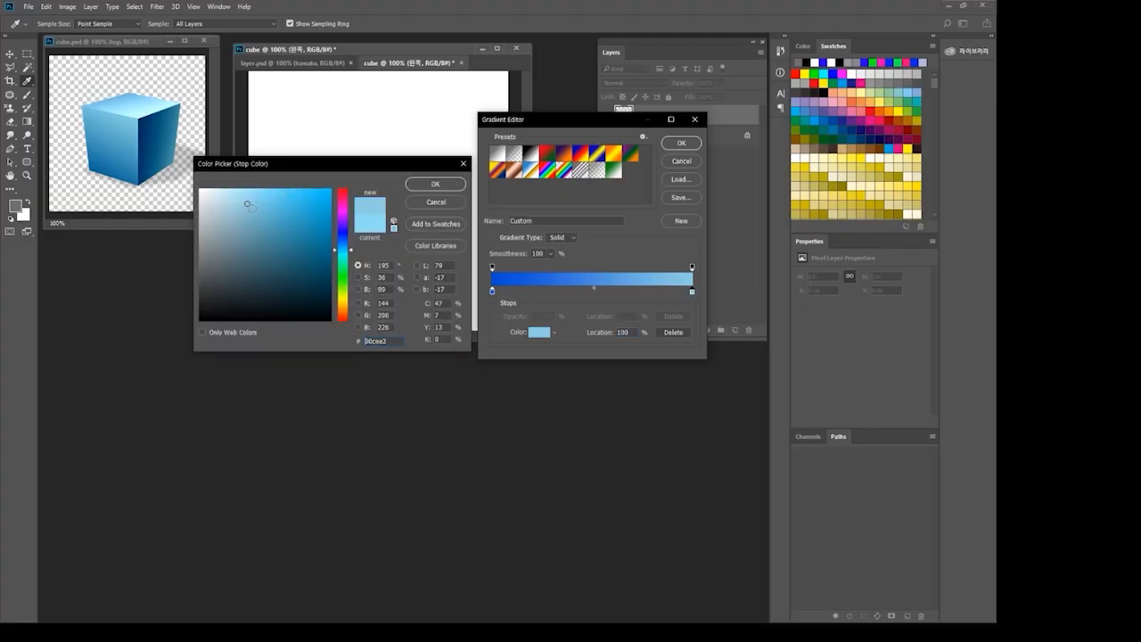
{"action": "left_click", "coordinate": [265, 220]}
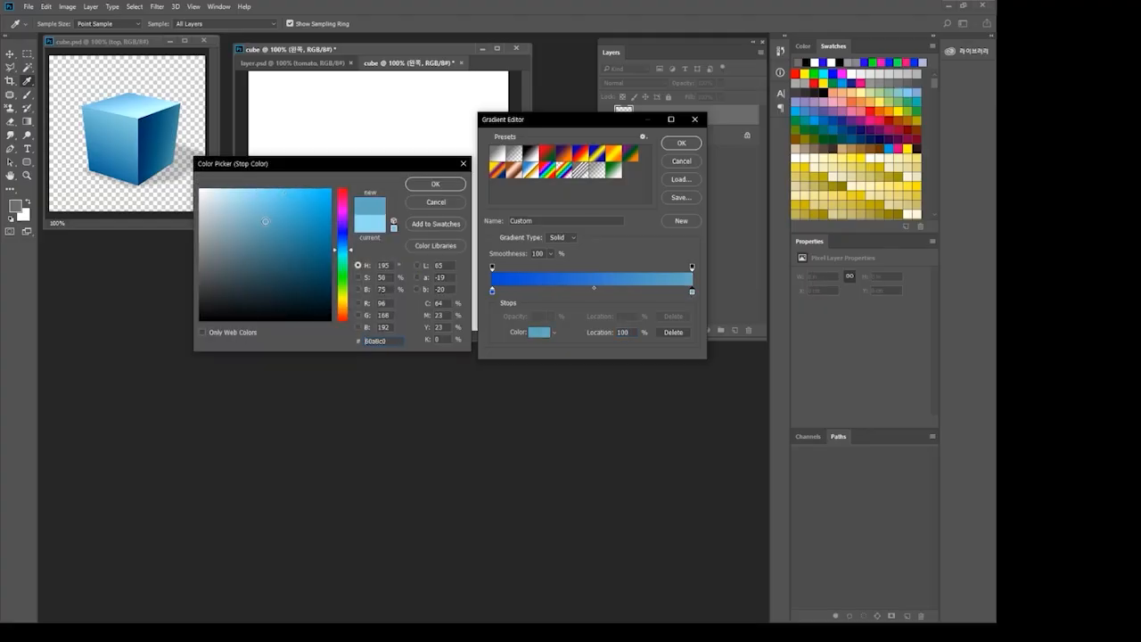
{"action": "left_click", "coordinate": [282, 201]}
{"action": "left_click", "coordinate": [439, 185]}
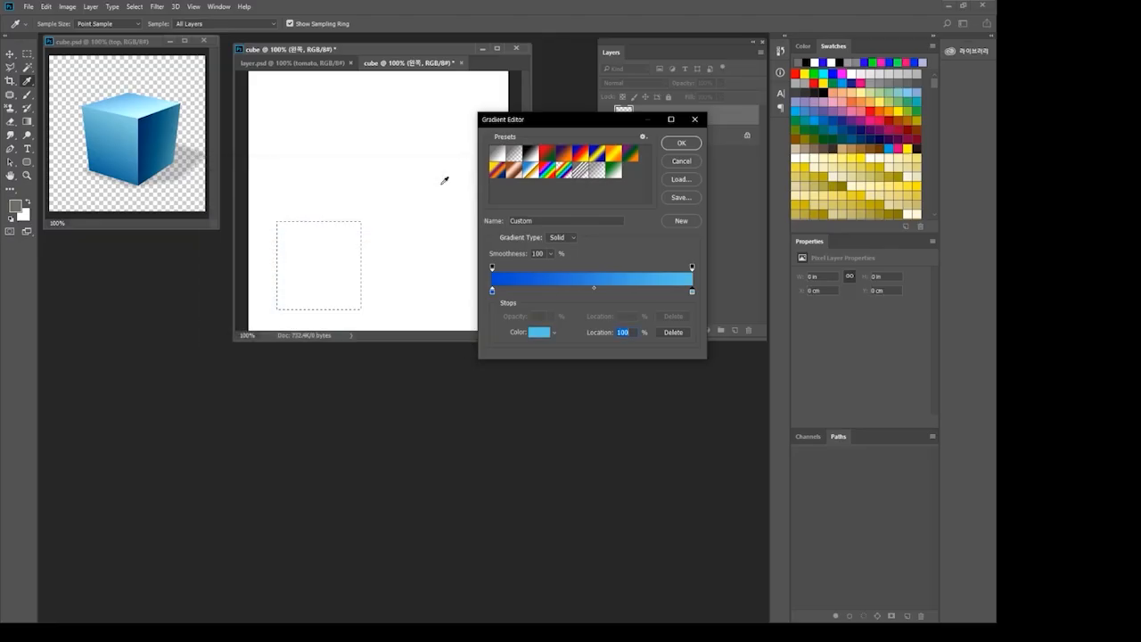
Step: Save the blue gradient as a new preset, shift its color midpoint to 46%, and accept the gradient settings
{"action": "left_click", "coordinate": [493, 268]}
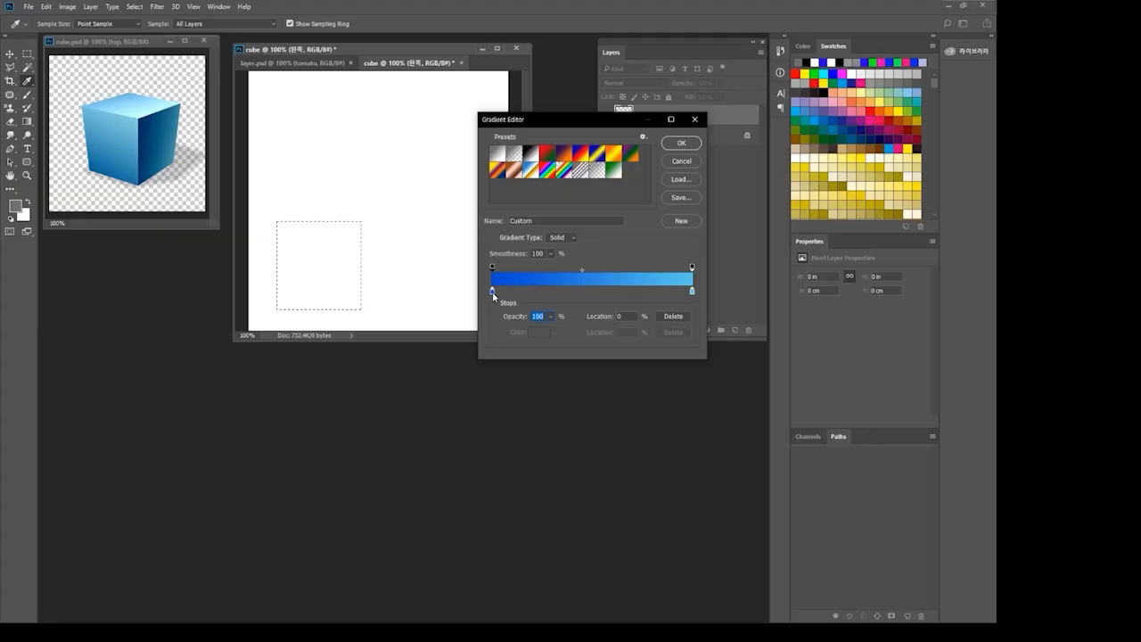
{"action": "left_click", "coordinate": [492, 291]}
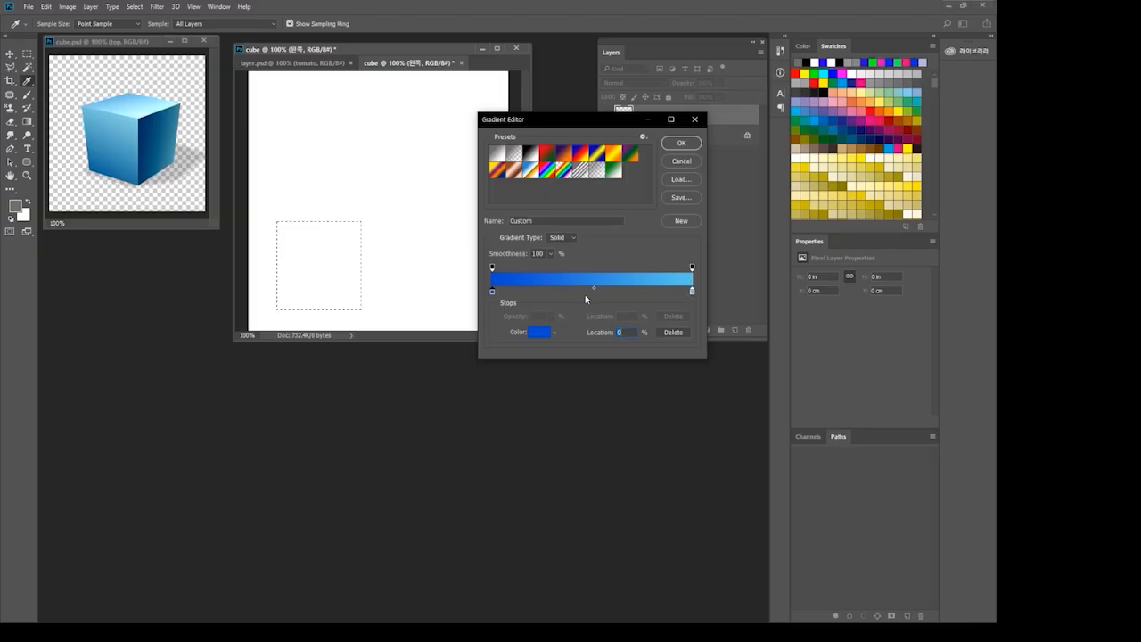
{"action": "left_click", "coordinate": [676, 220]}
{"action": "mouse_move", "coordinate": [592, 287]}
{"action": "left_mouse_down"}
{"action": "mouse_move", "coordinate": [606, 292]}
{"action": "mouse_move", "coordinate": [585, 295]}
{"action": "left_mouse_up"}
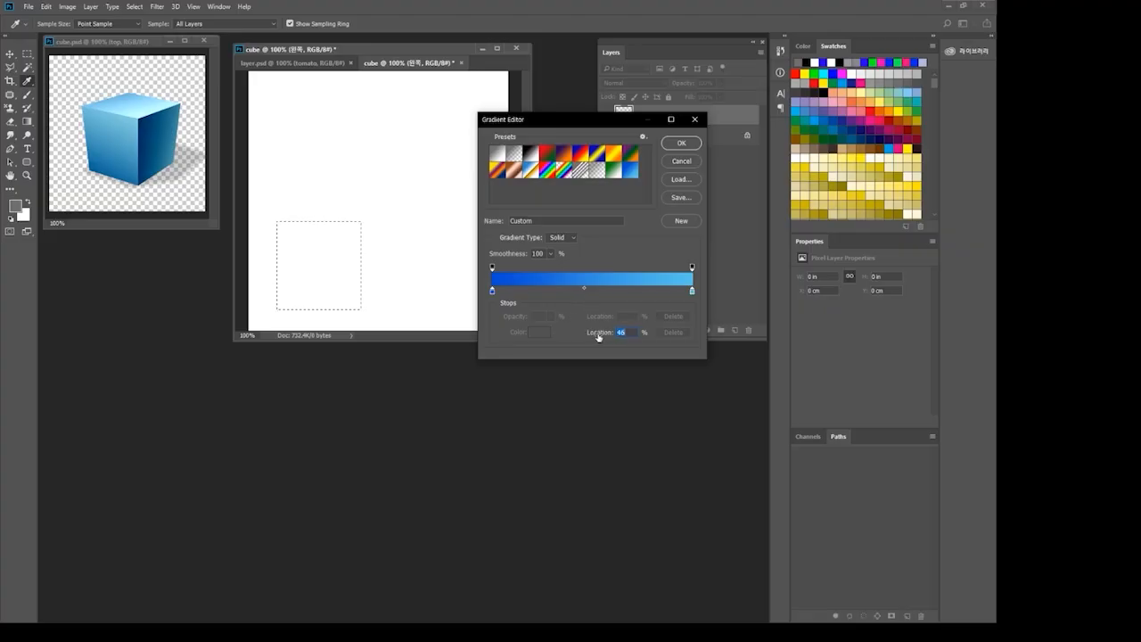
{"action": "left_click", "coordinate": [591, 291]}
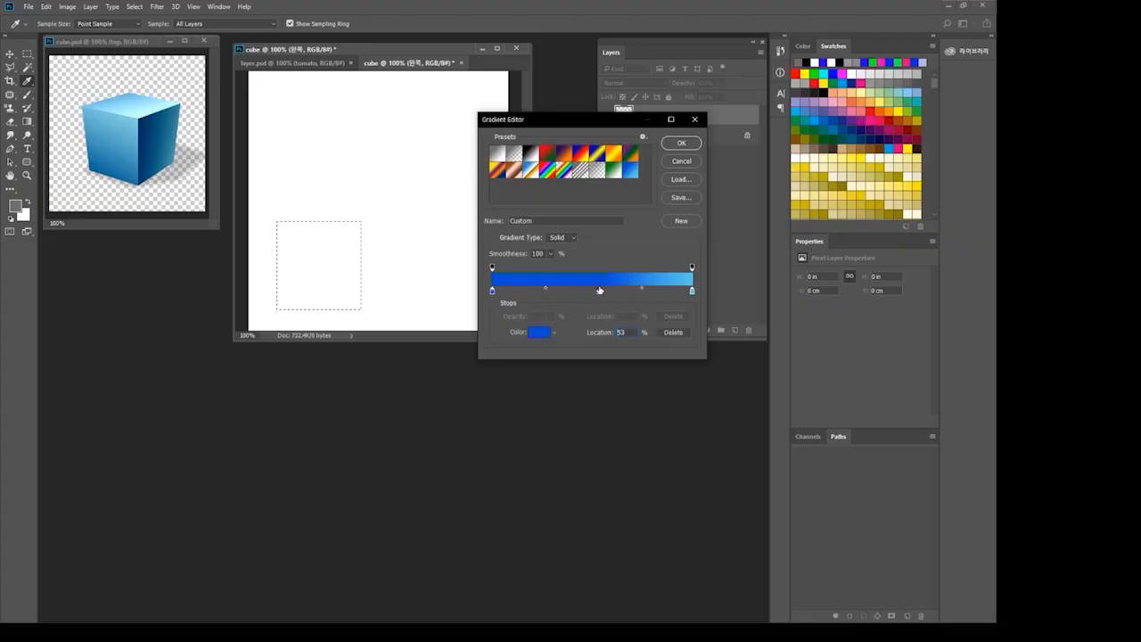
{"action": "left_click_drag", "start_coordinate": [590, 293], "coordinate": [593, 363]}
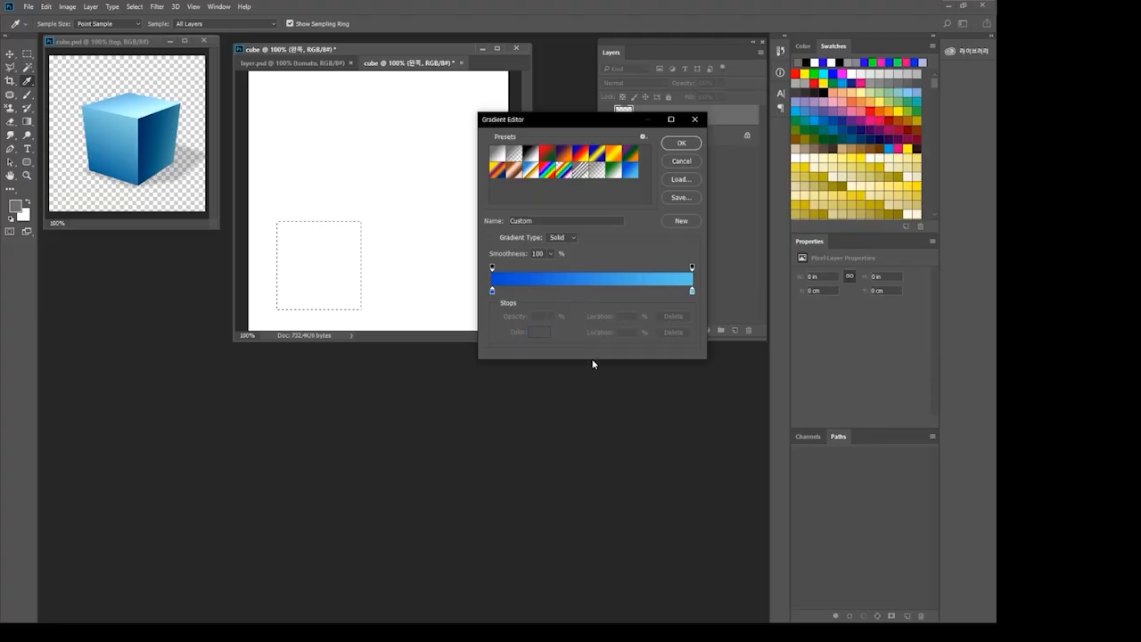
{"action": "left_click", "coordinate": [682, 145]}
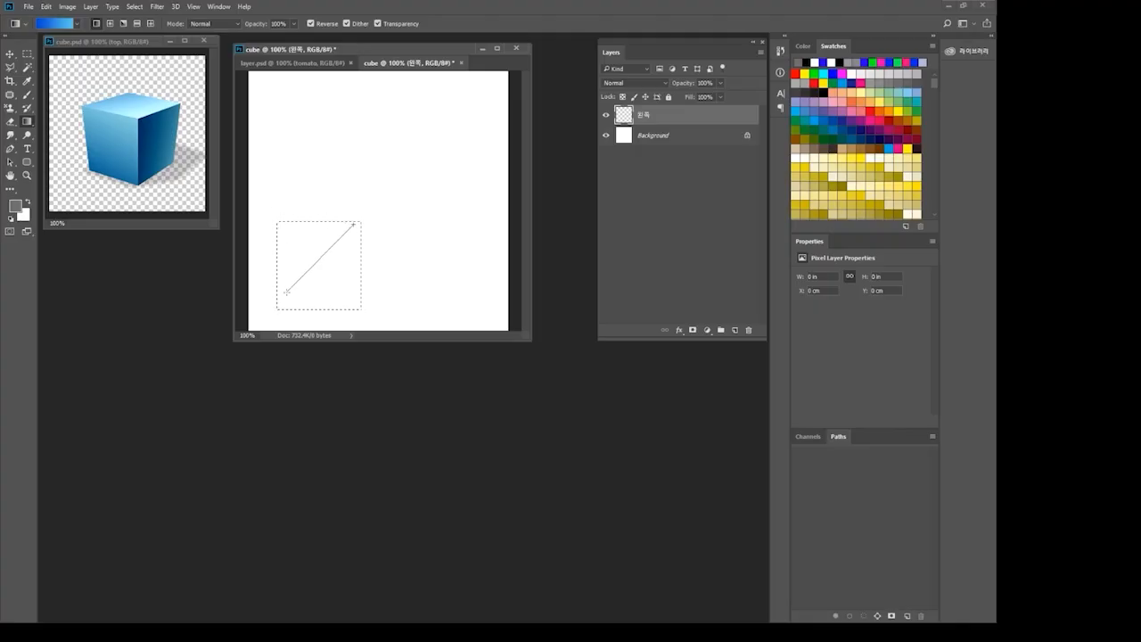
Step: Fill the square selection on the 왼쪽 layer with a diagonal gradient from its upper right to its lower left corner, and deselect
{"action": "left_click_drag", "start_coordinate": [280, 306], "coordinate": [279, 305]}
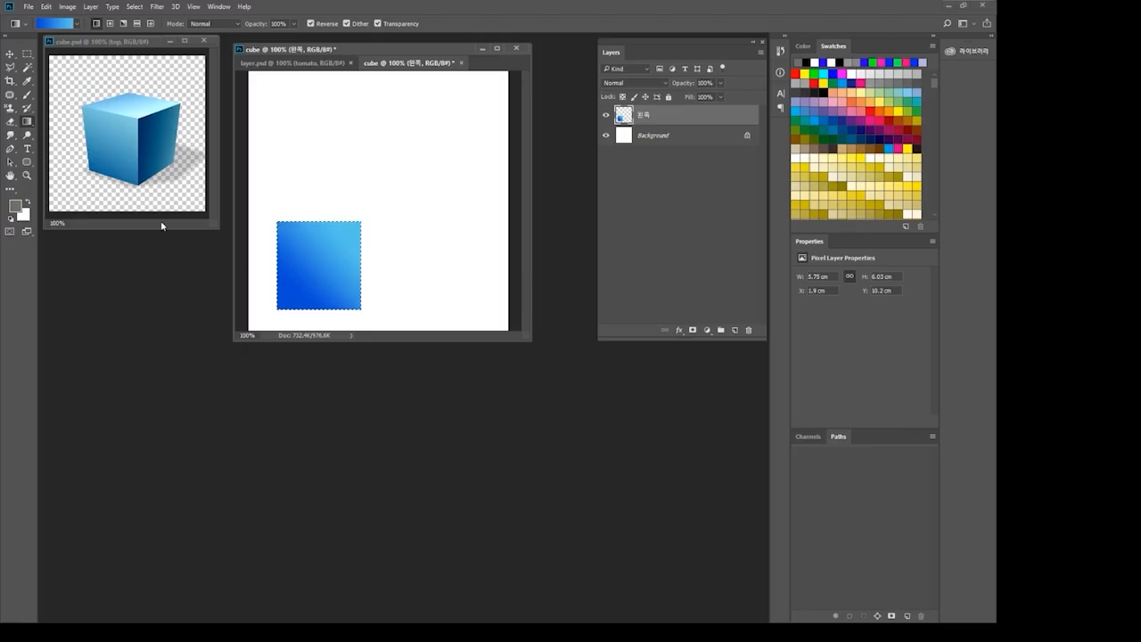
{"action": "key", "text": "ctrl+d"}
Step: Duplicate the 왼쪽 layer and rename the copy 오른쪽
{"action": "key", "text": "v"}
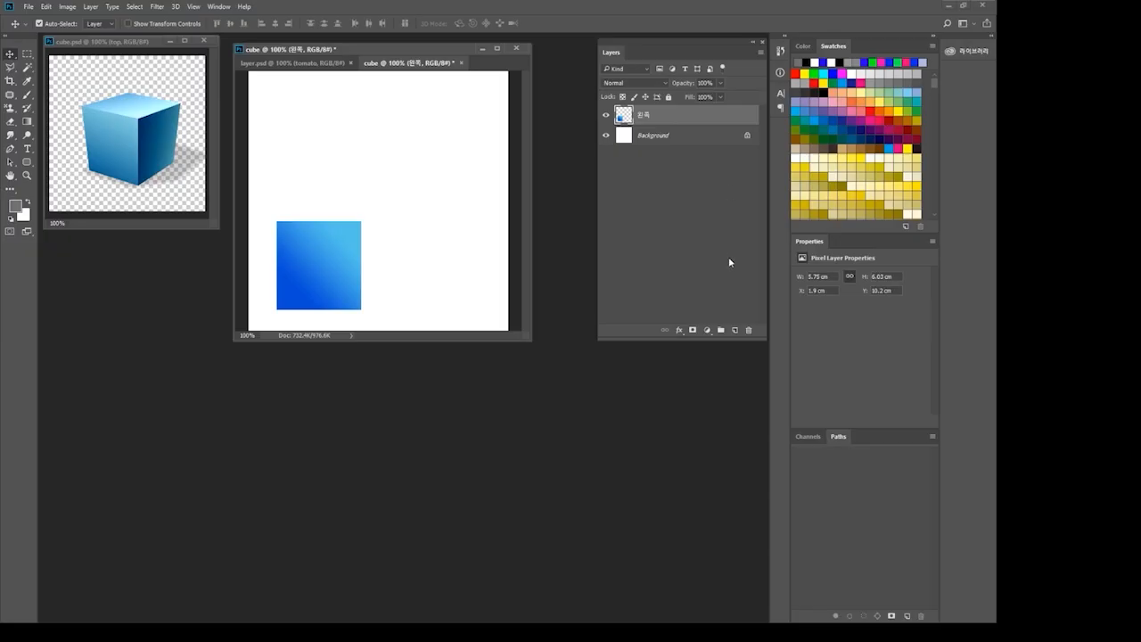
{"action": "left_click_drag", "start_coordinate": [704, 115], "coordinate": [734, 330]}
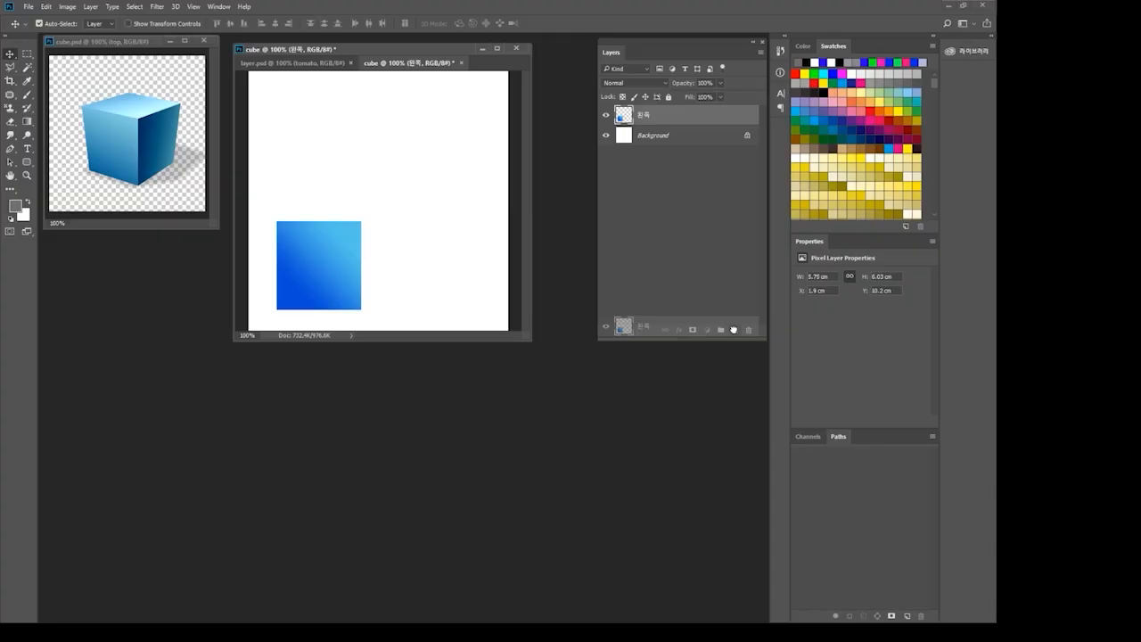
{"action": "left_click_drag", "start_coordinate": [734, 330], "coordinate": [733, 330]}
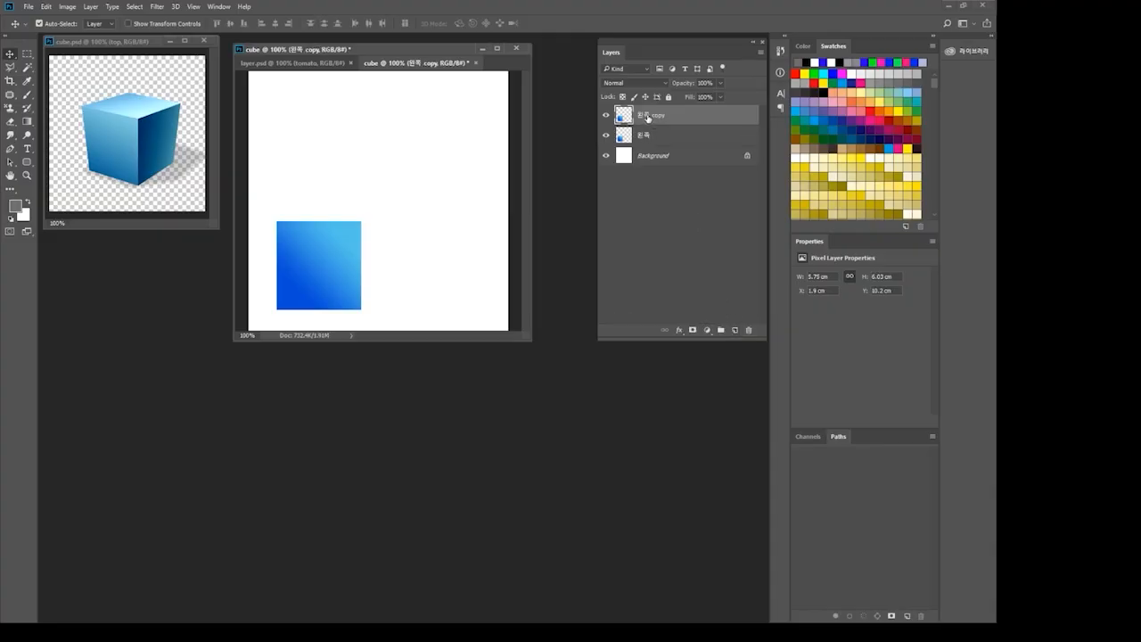
{"action": "double_click", "coordinate": [648, 117]}
{"action": "type", "text": "오른"}
{"action": "key", "text": "Return"}
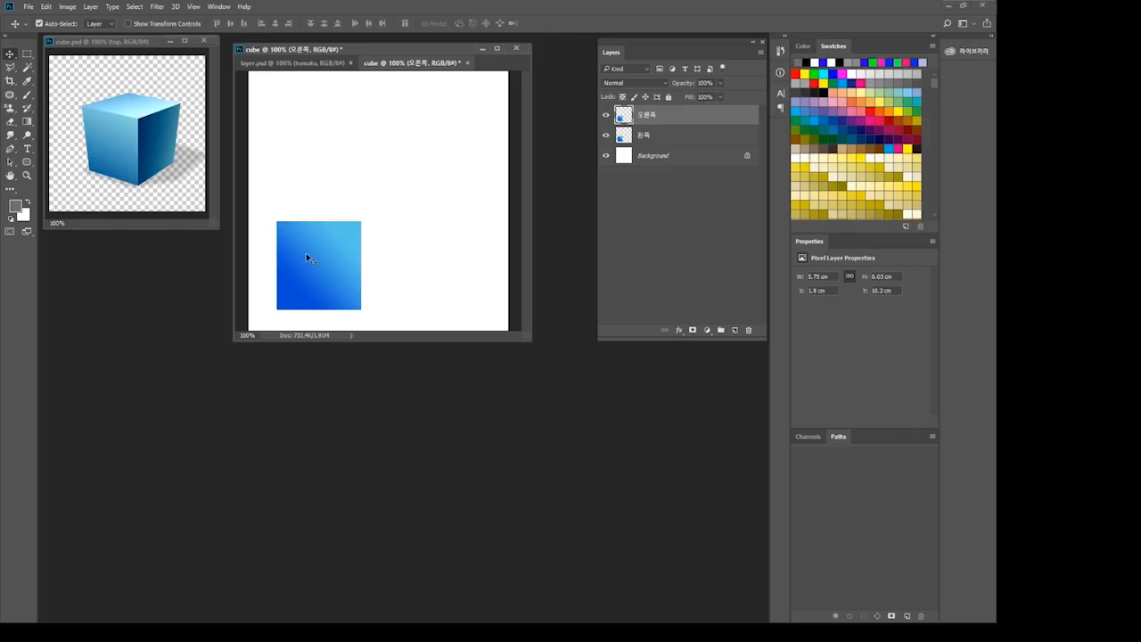
Step: Move the 오른쪽 square flush against the right edge of the 왼쪽 square and check both layers by toggling their visibility
{"action": "left_click_drag", "start_coordinate": [306, 257], "coordinate": [392, 267]}
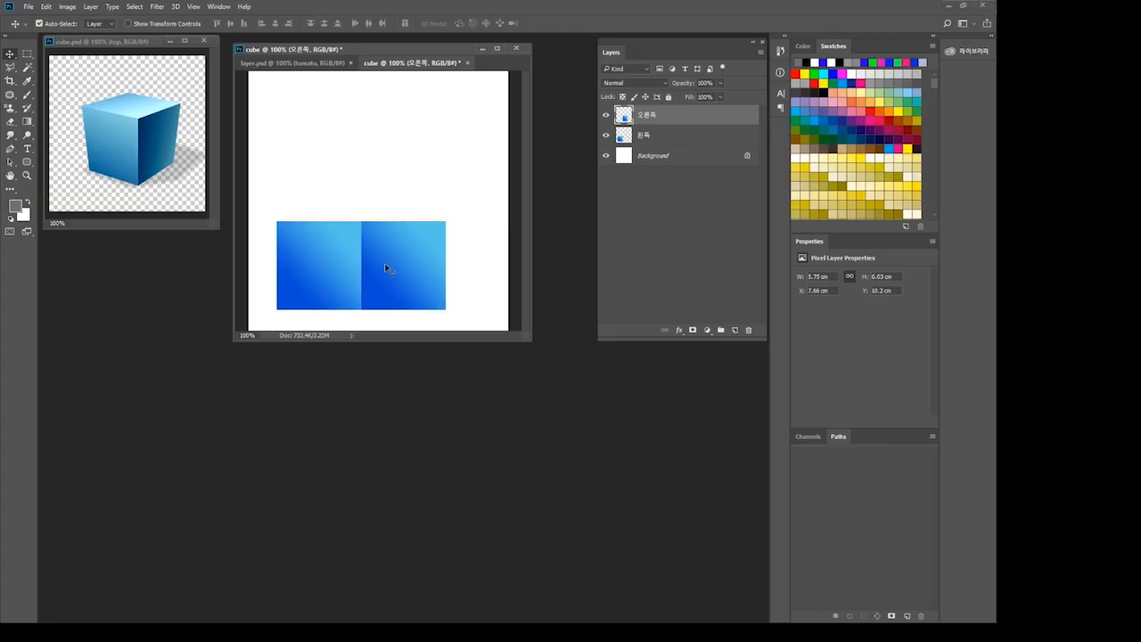
{"action": "left_click", "coordinate": [606, 117]}
{"action": "left_click", "coordinate": [606, 116]}
{"action": "left_click", "coordinate": [607, 136]}
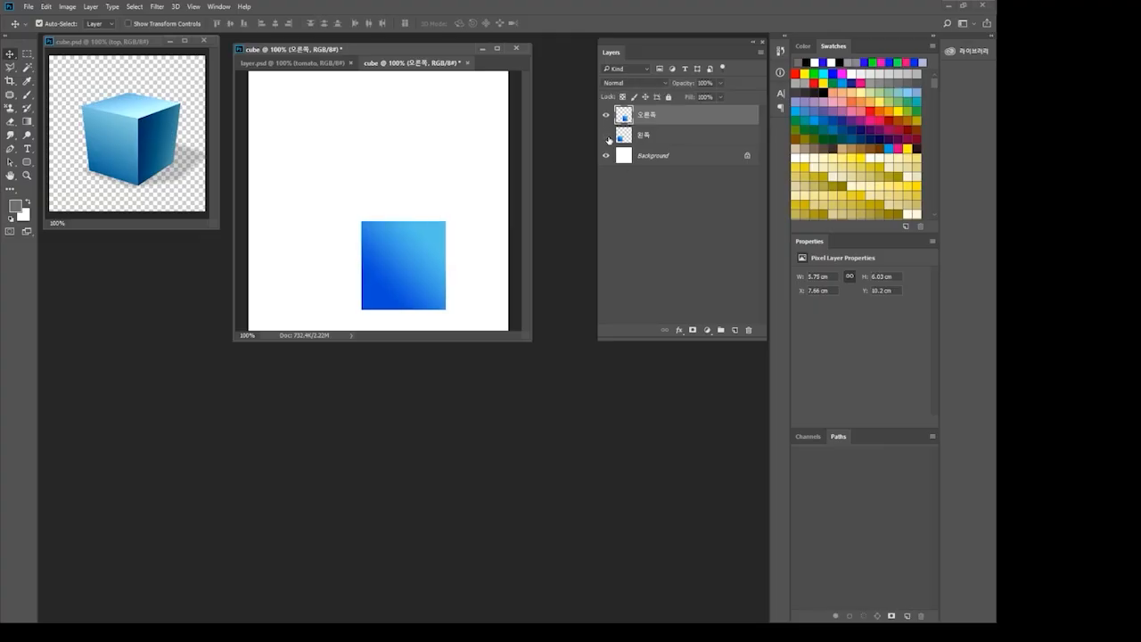
{"action": "left_click", "coordinate": [607, 136]}
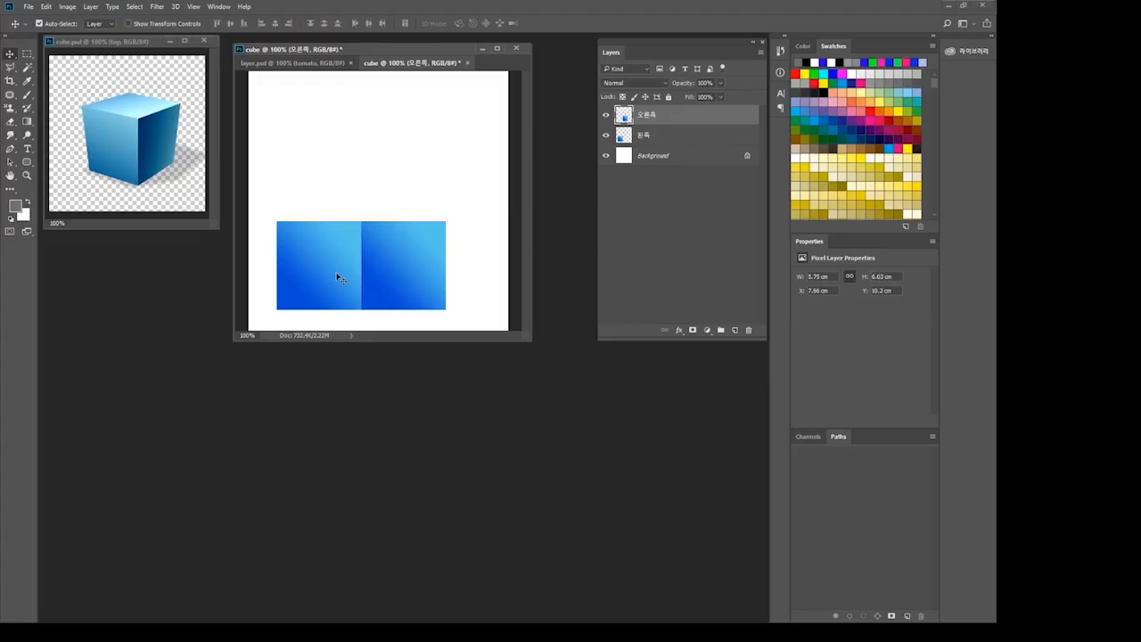
Step: Duplicate the 왼쪽 square directly above the original and rename the copied layer 윗면
{"action": "left_click", "coordinate": [677, 140]}
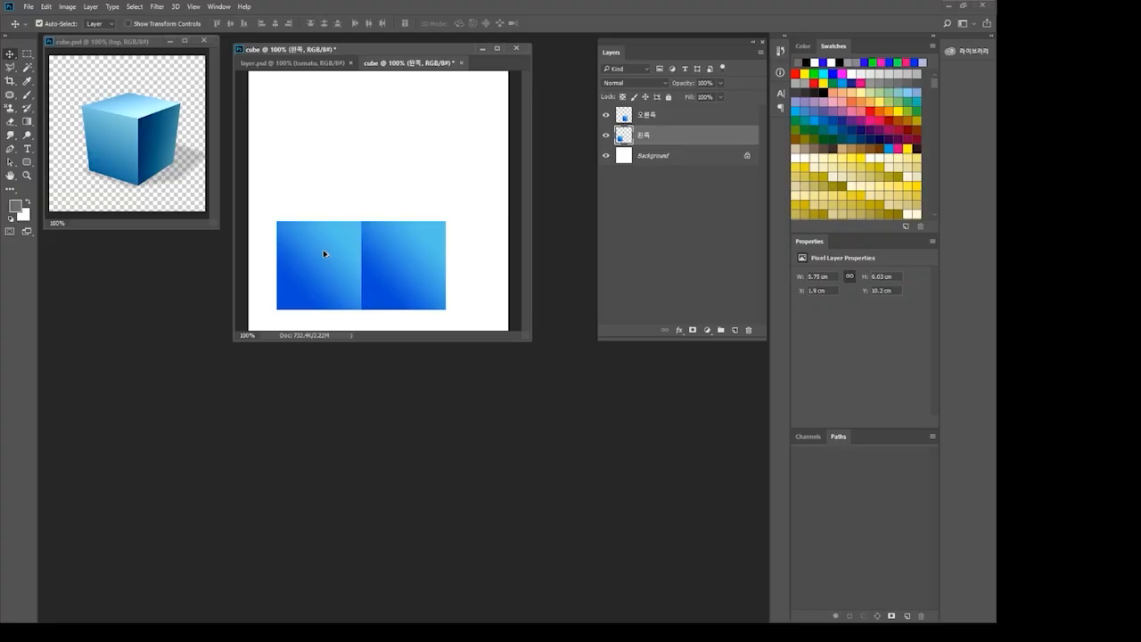
{"action": "left_click_drag", "start_coordinate": [324, 254], "coordinate": [327, 169]}
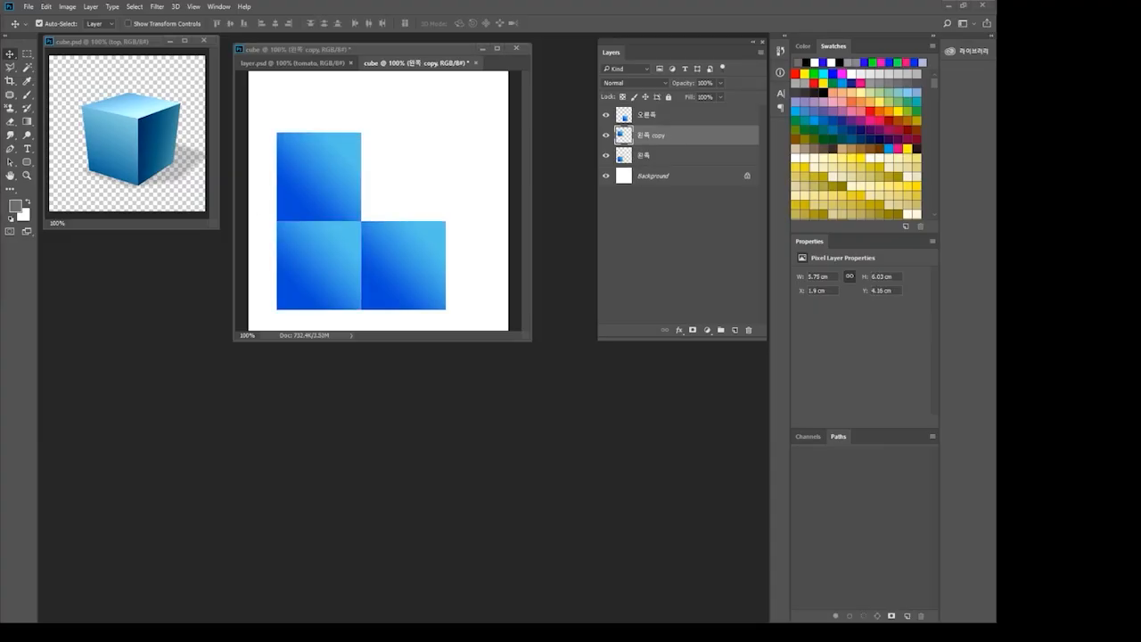
{"action": "double_click", "coordinate": [653, 137]}
{"action": "key", "text": "BackSpace"}
{"action": "type", "text": "위쪽"}
{"action": "key", "text": "Return"}
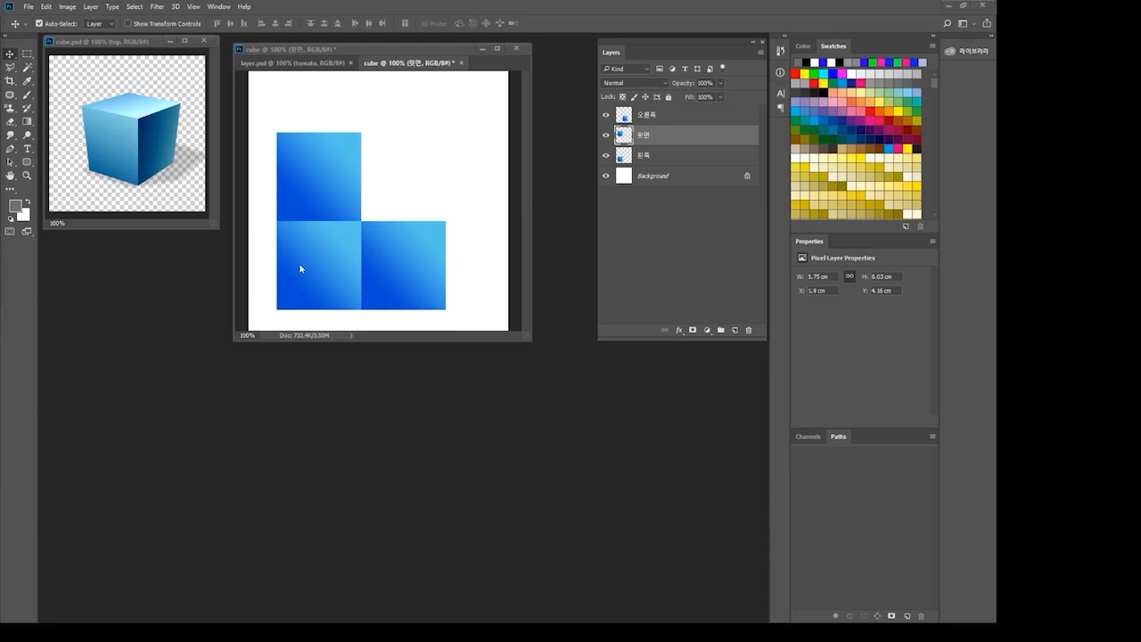
Step: Select the contents of the 오른쪽 layer and rotate the square 90° clockwise with the Rotate transform
{"action": "left_click", "coordinate": [653, 119]}
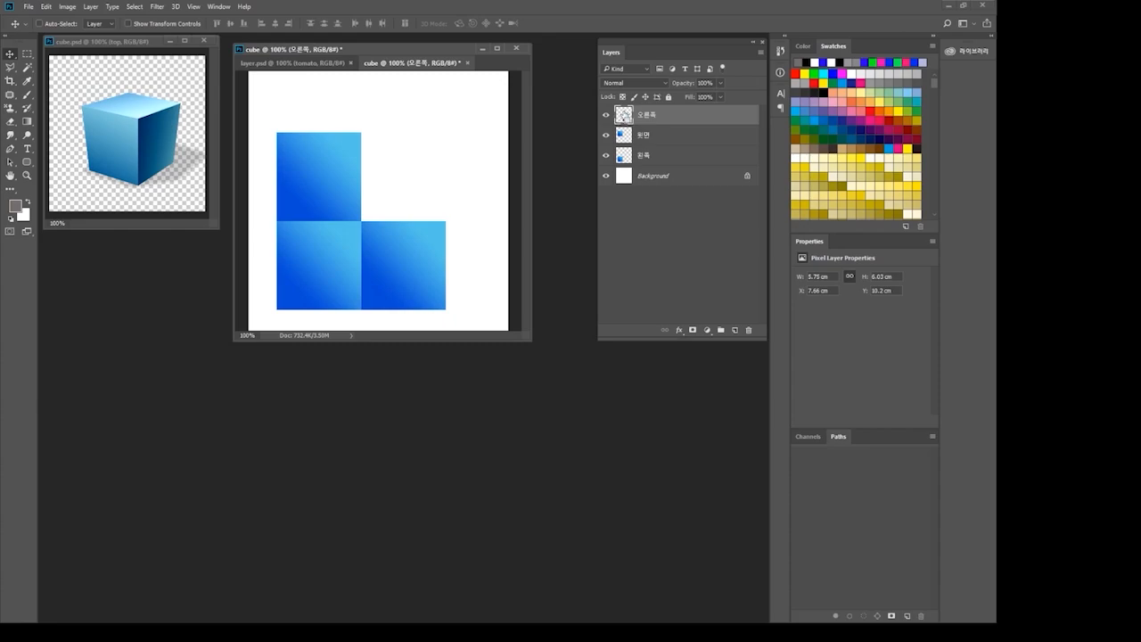
{"action": "left_click", "coordinate": [623, 115], "text": "ctrl"}
{"action": "left_click", "coordinate": [47, 8]}
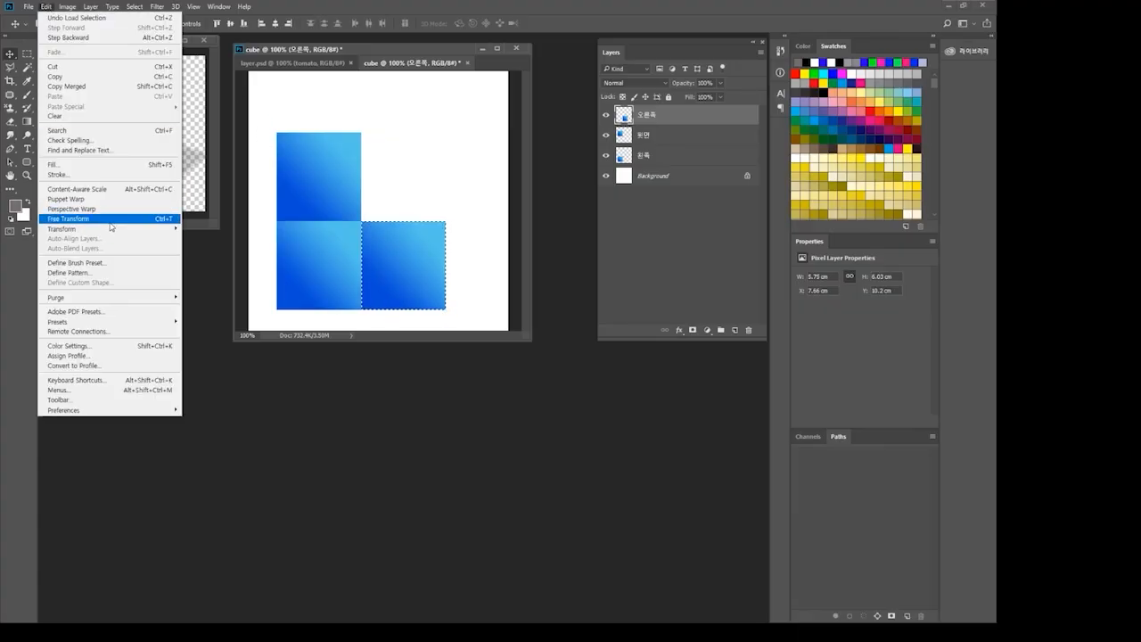
{"action": "mouse_move", "coordinate": [106, 235]}
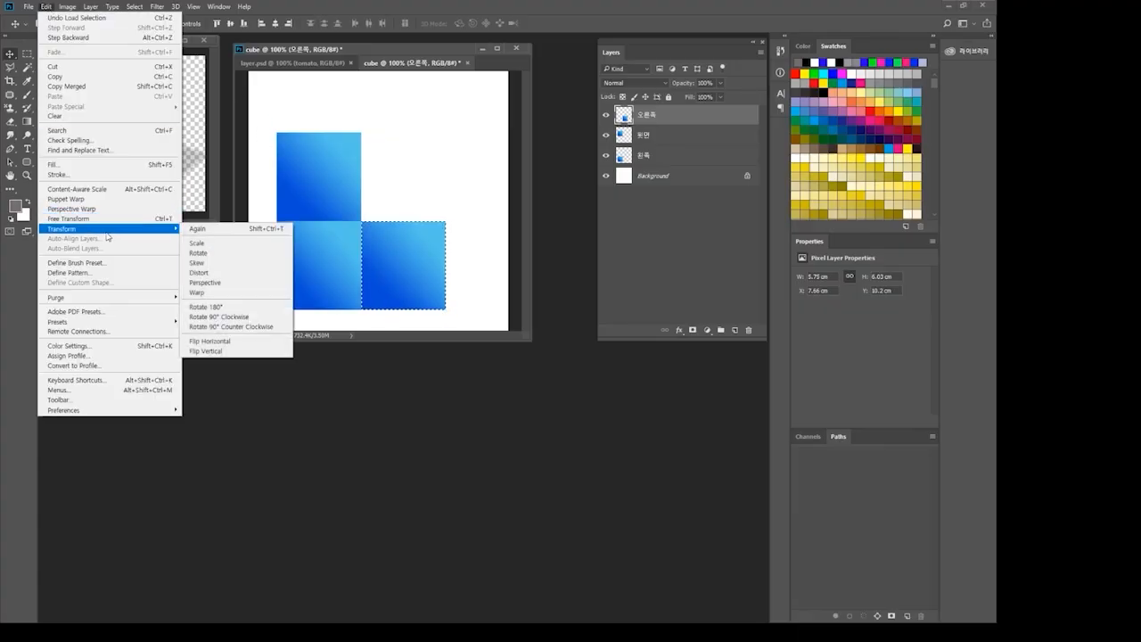
{"action": "left_click", "coordinate": [217, 256]}
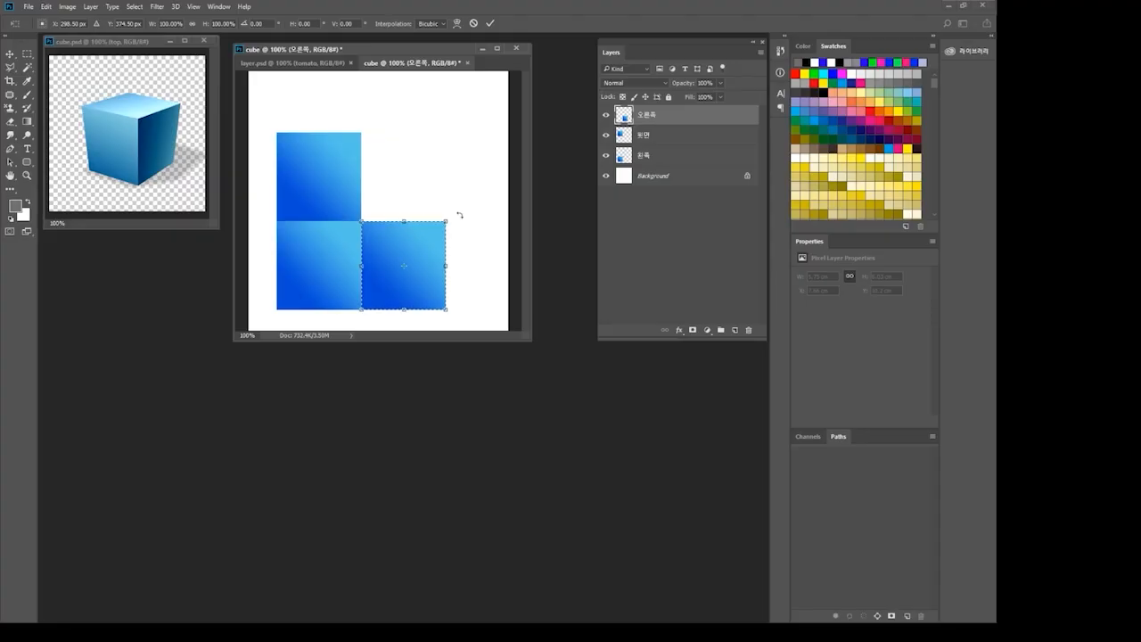
{"action": "left_click_drag", "start_coordinate": [460, 215], "coordinate": [424, 298]}
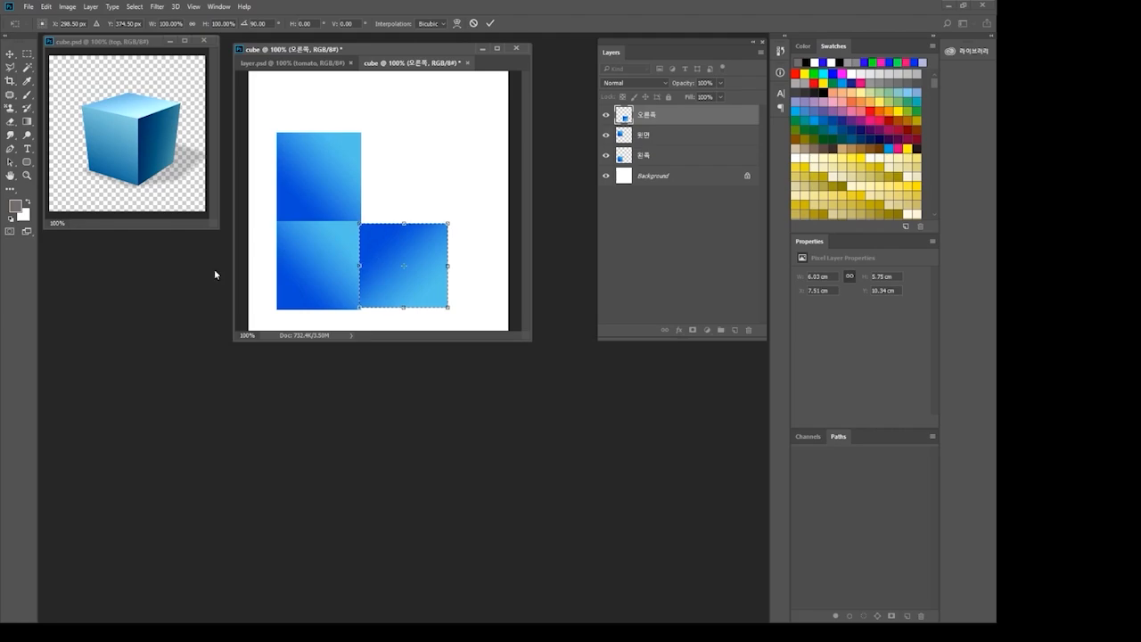
{"action": "key", "text": "Return"}
Step: Select the 윗면 layer and hide it
{"action": "left_click", "coordinate": [335, 207]}
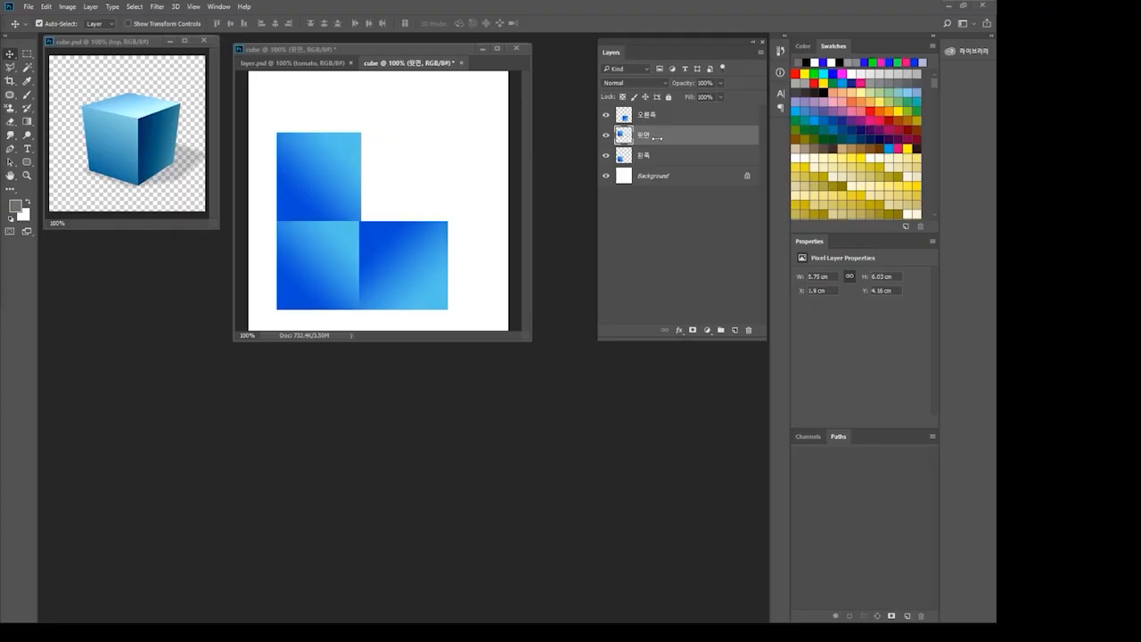
{"action": "left_click", "coordinate": [608, 136]}
{"action": "left_click", "coordinate": [607, 136]}
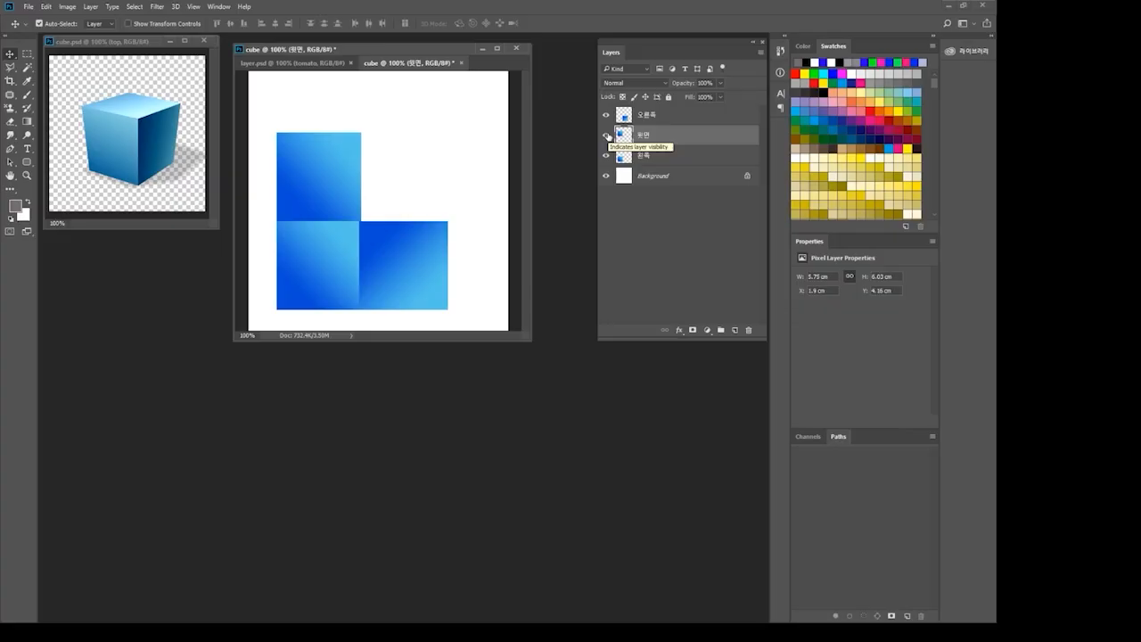
{"action": "left_click", "coordinate": [607, 136]}
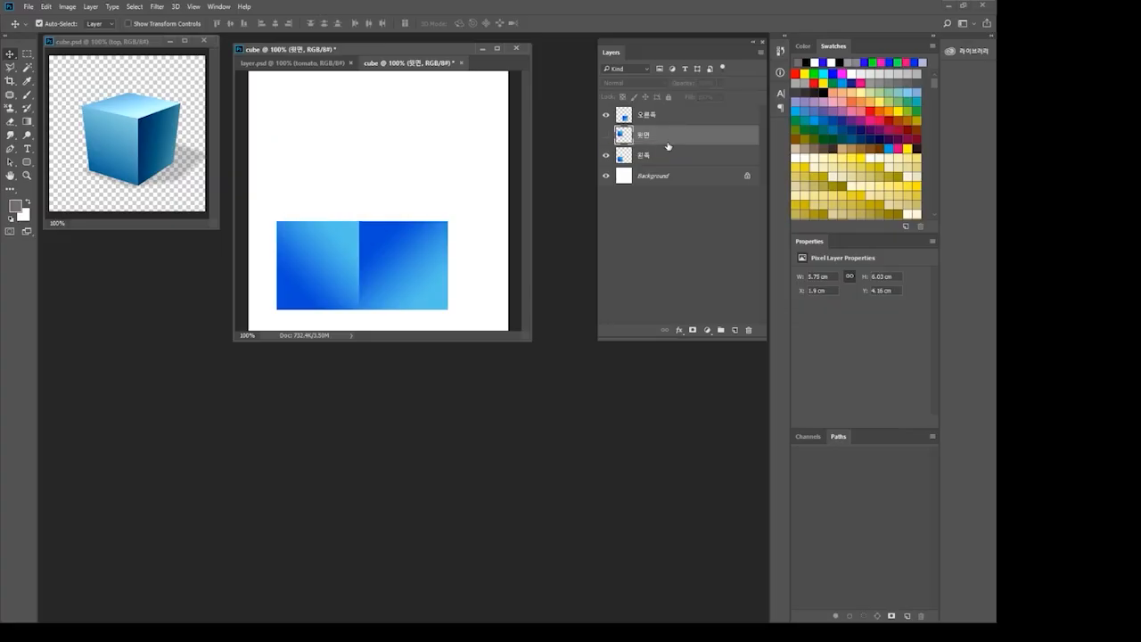
Step: Make the 윗면 layer visible again
{"action": "left_click", "coordinate": [608, 135]}
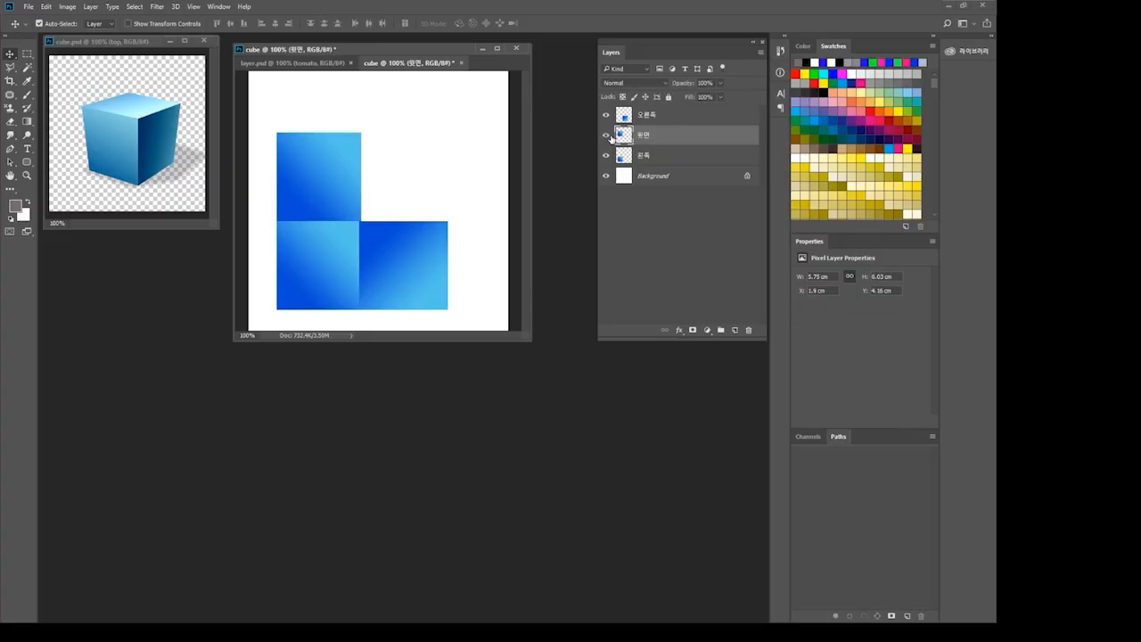
{"action": "left_click", "coordinate": [46, 6]}
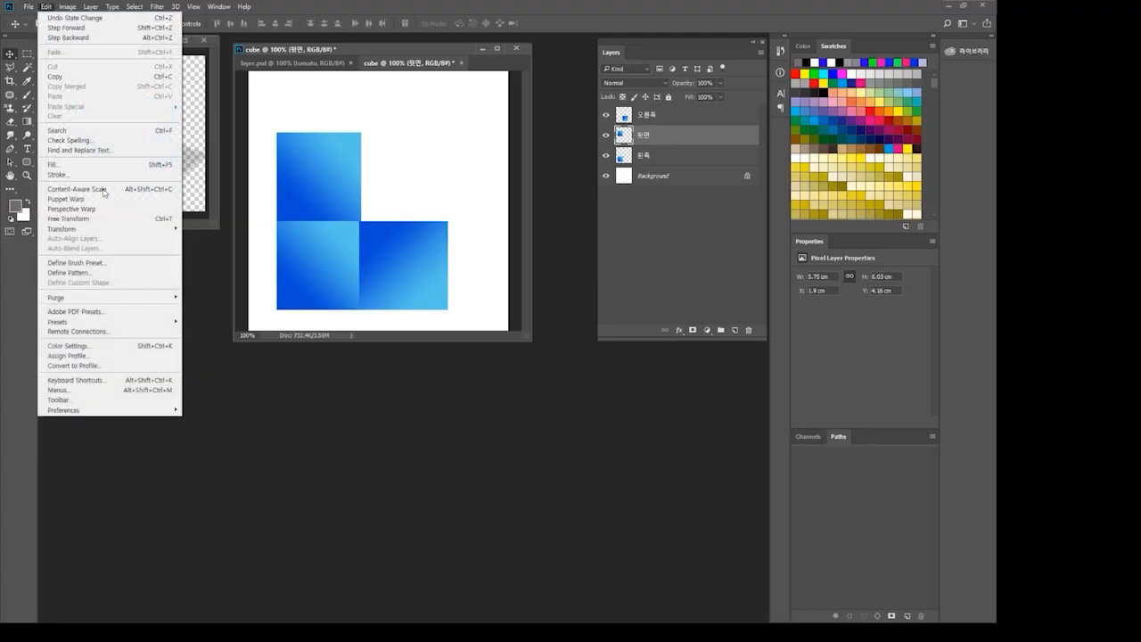
{"action": "mouse_move", "coordinate": [107, 230]}
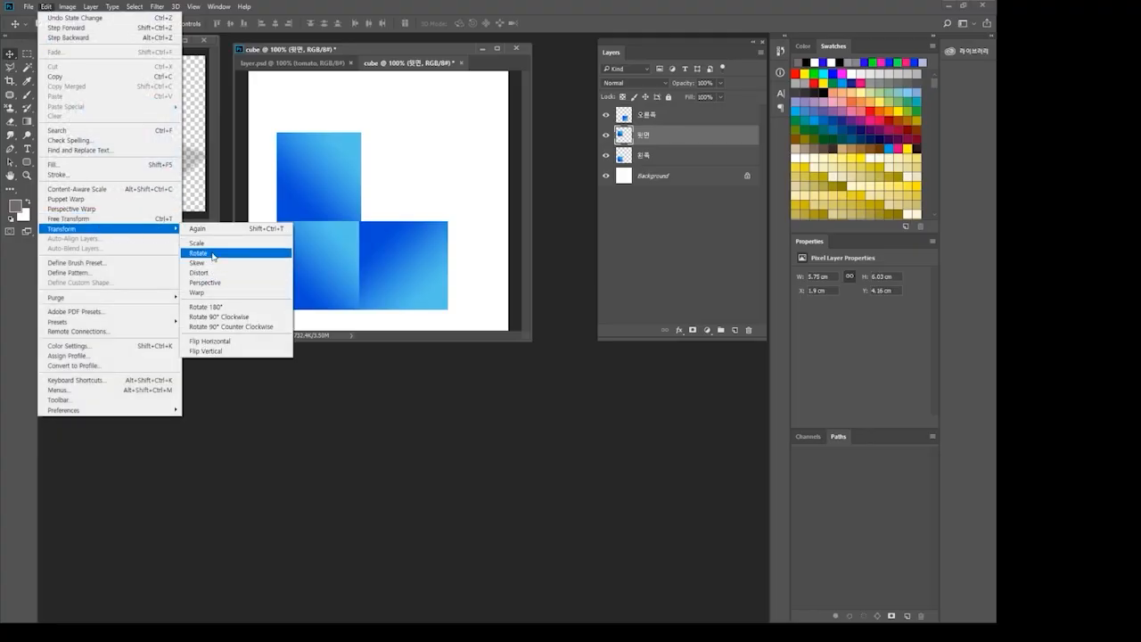
{"action": "left_click", "coordinate": [213, 255]}
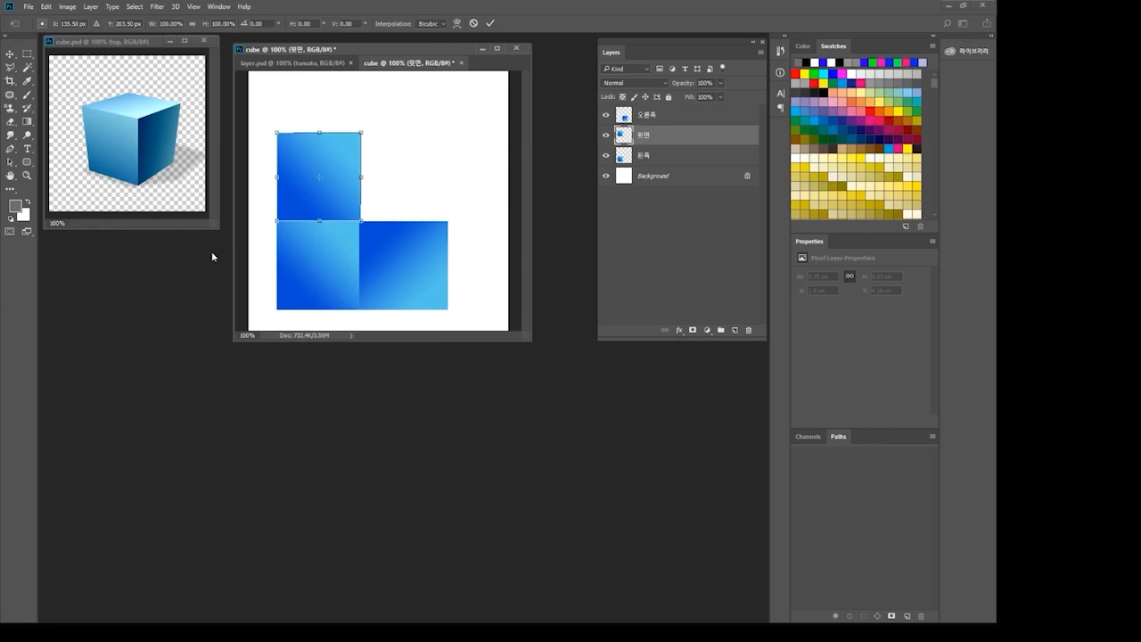
{"action": "key", "text": "Return"}
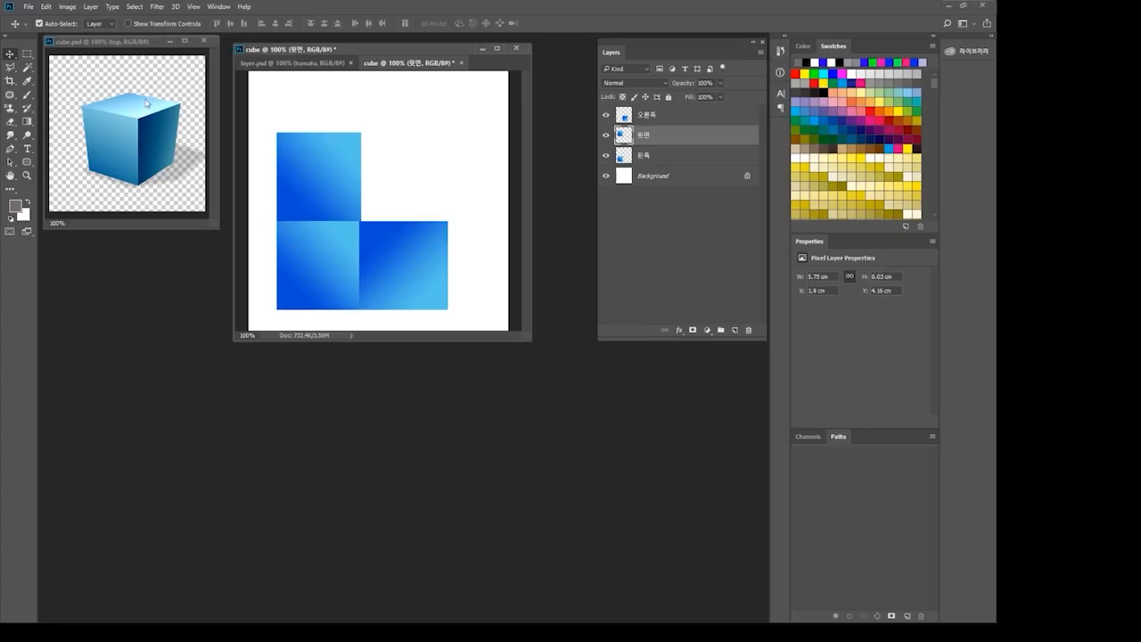
Step: Try Free Transform on the 윗면 square, rotating it about 16.5° clockwise and distorting its upper-left corner, and cancel the transform
{"action": "left_click", "coordinate": [45, 7]}
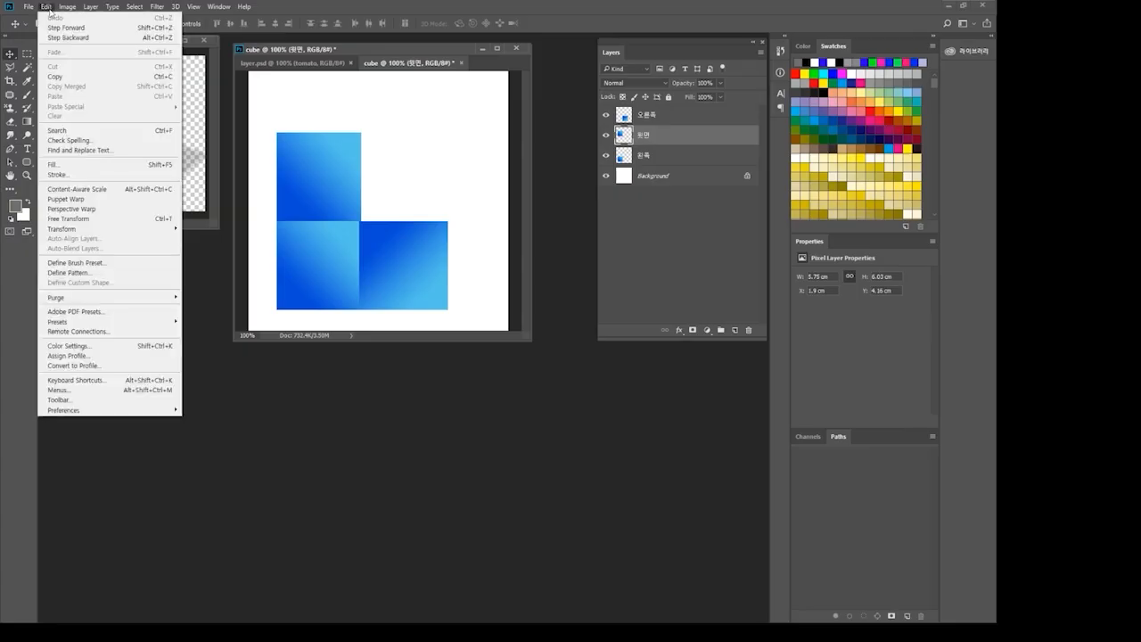
{"action": "left_click", "coordinate": [122, 221]}
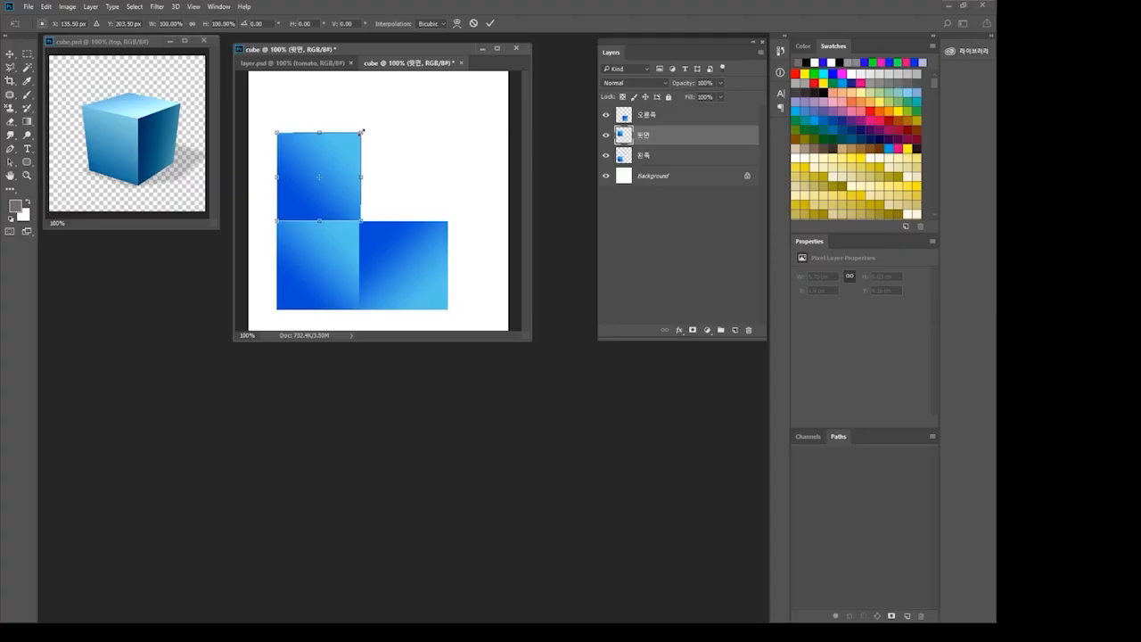
{"action": "mouse_move", "coordinate": [362, 131]}
{"action": "left_mouse_down"}
{"action": "mouse_move", "coordinate": [415, 130]}
{"action": "mouse_move", "coordinate": [347, 128]}
{"action": "mouse_move", "coordinate": [369, 165]}
{"action": "mouse_move", "coordinate": [362, 142]}
{"action": "left_mouse_up"}
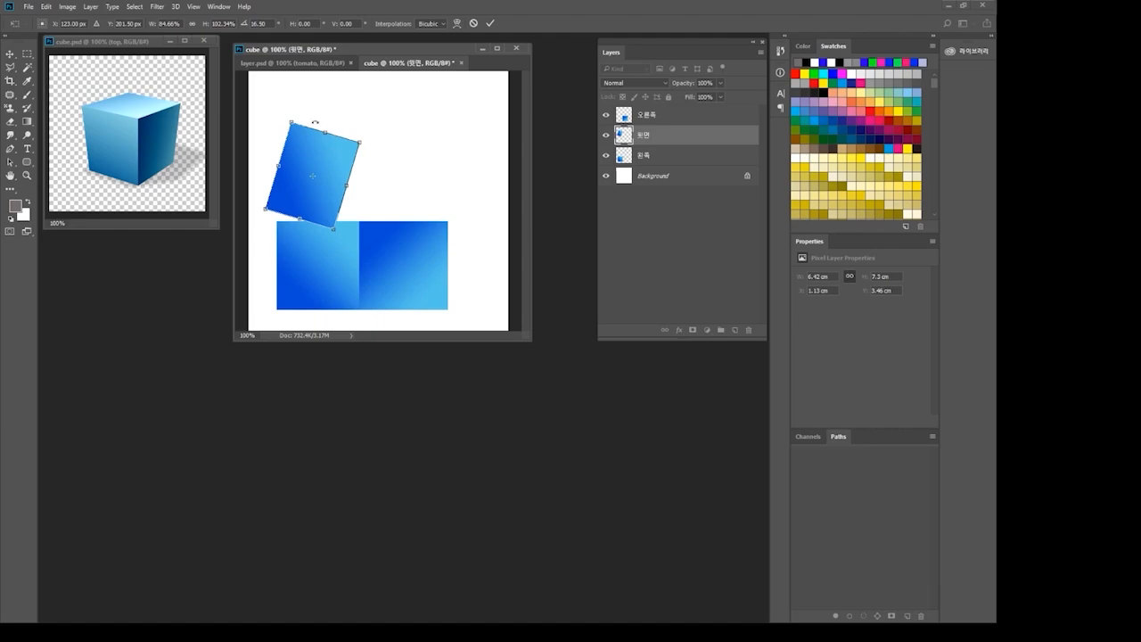
{"action": "mouse_move", "coordinate": [292, 122]}
{"action": "left_mouse_down"}
{"action": "mouse_move", "coordinate": [303, 115]}
{"action": "mouse_move", "coordinate": [287, 138]}
{"action": "left_mouse_up"}
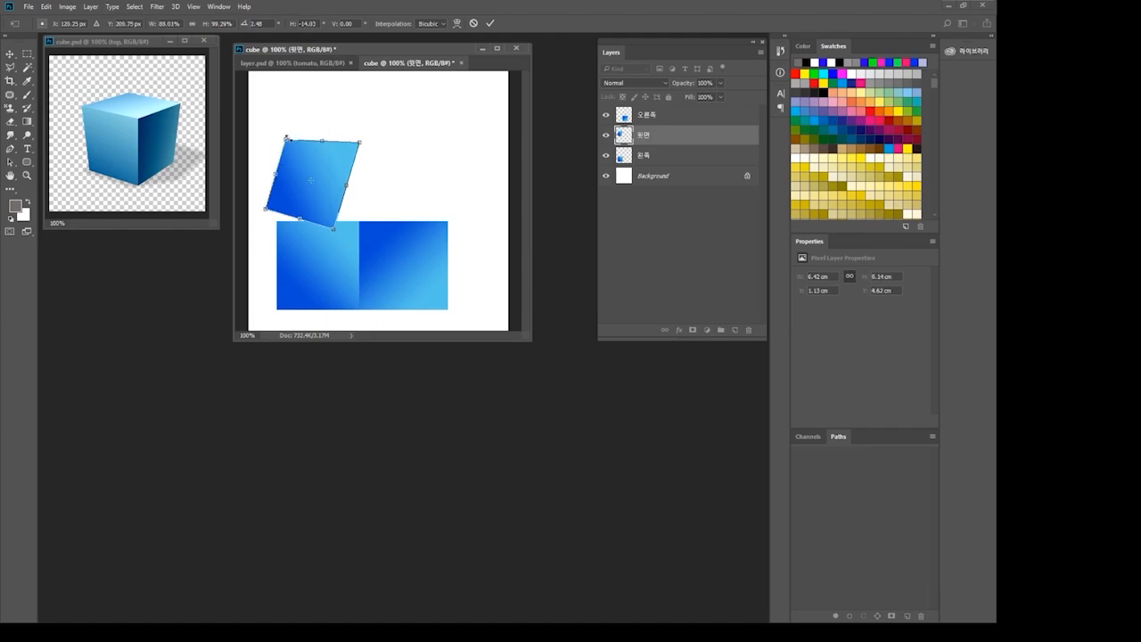
{"action": "key", "text": "Escape"}
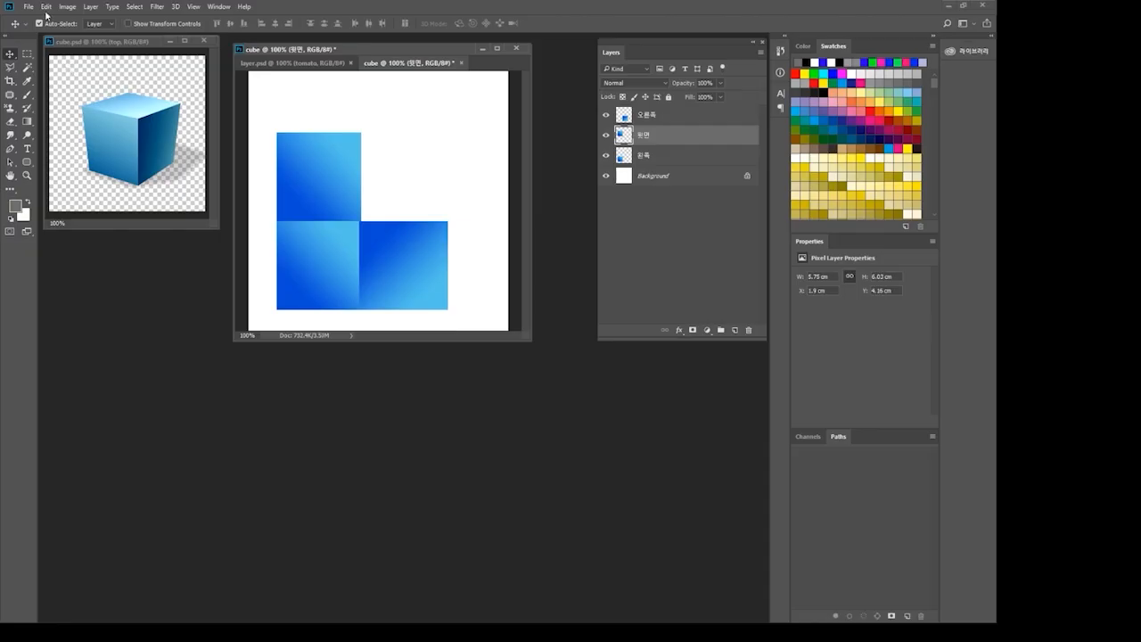
Step: Try shrinking the 윗면 square to about 83% with the Scale transform and cancel it
{"action": "left_click", "coordinate": [46, 7]}
{"action": "mouse_move", "coordinate": [91, 230]}
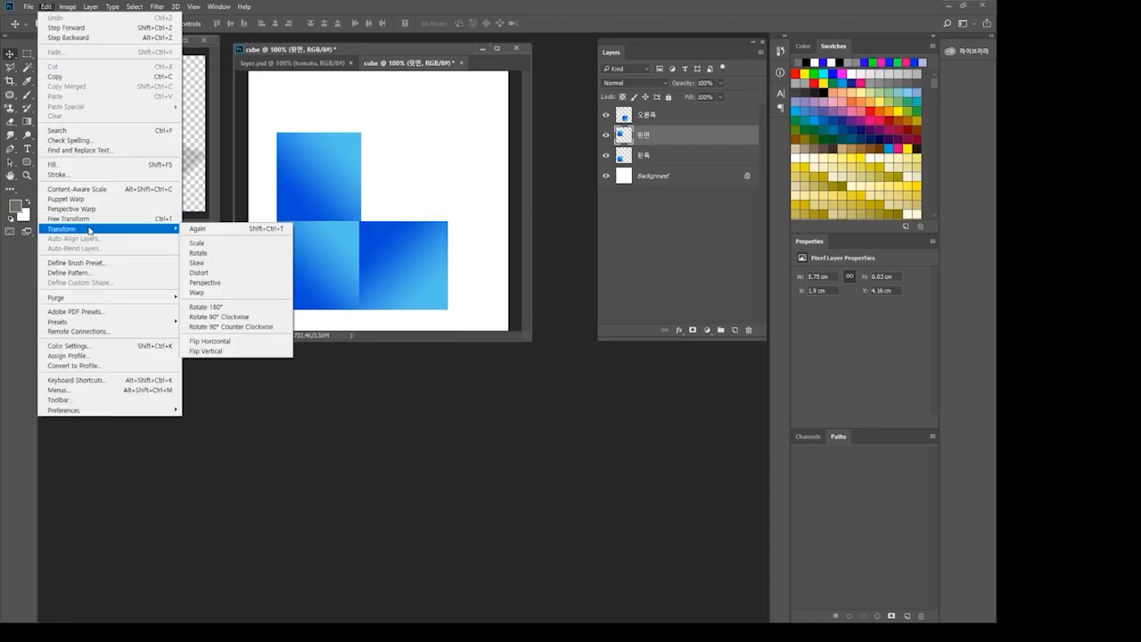
{"action": "left_click", "coordinate": [238, 246]}
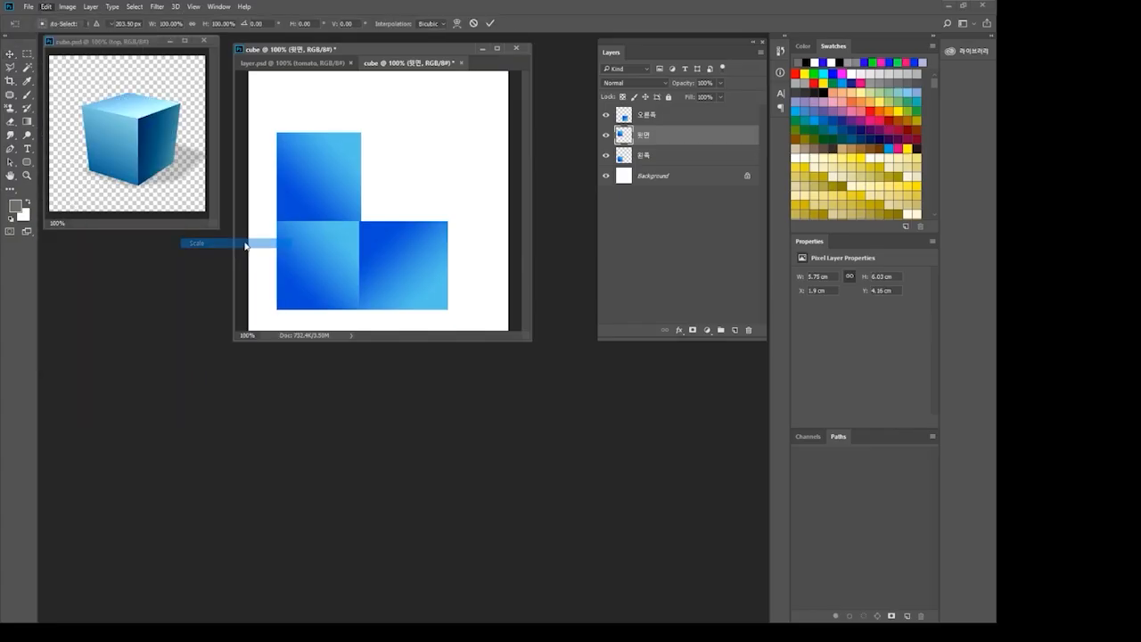
{"action": "mouse_move", "coordinate": [361, 132]}
{"action": "left_mouse_down"}
{"action": "mouse_move", "coordinate": [334, 145]}
{"action": "mouse_move", "coordinate": [347, 147]}
{"action": "left_mouse_up"}
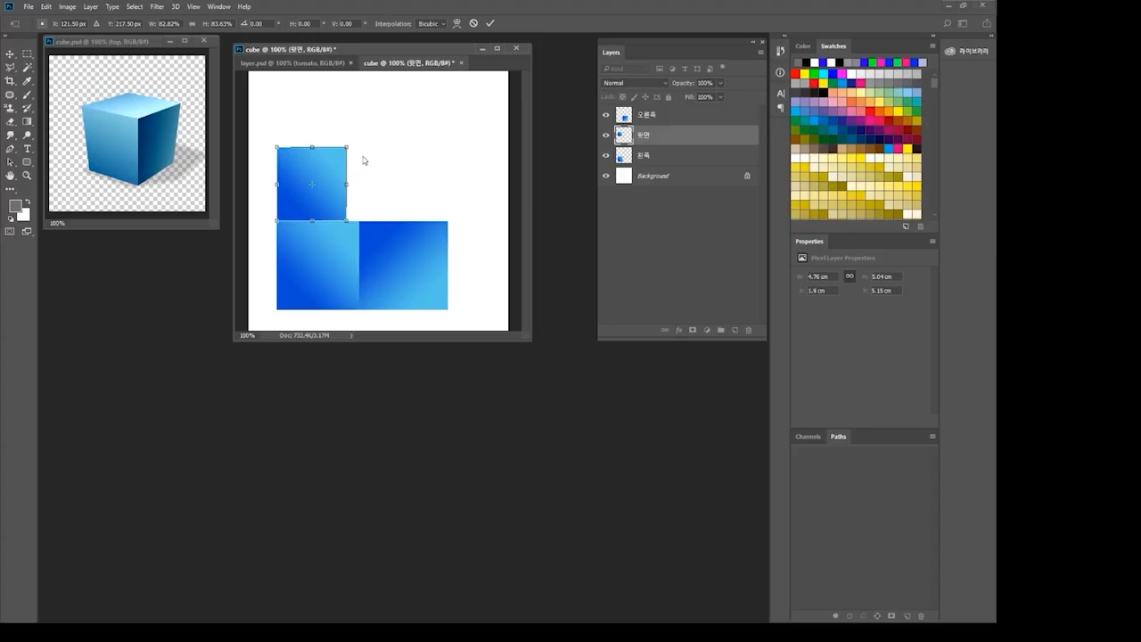
{"action": "key", "text": "Escape"}
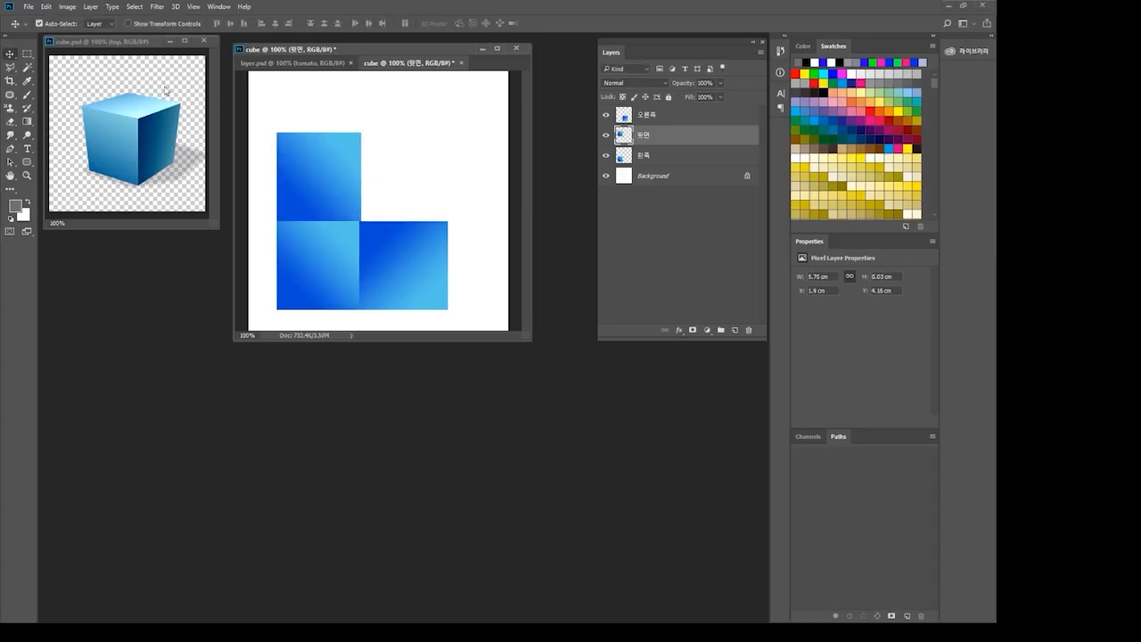
Step: Try enlarging the 윗면 square to about 116.5%, rotating it about 5° and distorting its upper-left corner with Free Transform, and cancel it
{"action": "left_click", "coordinate": [30, 6]}
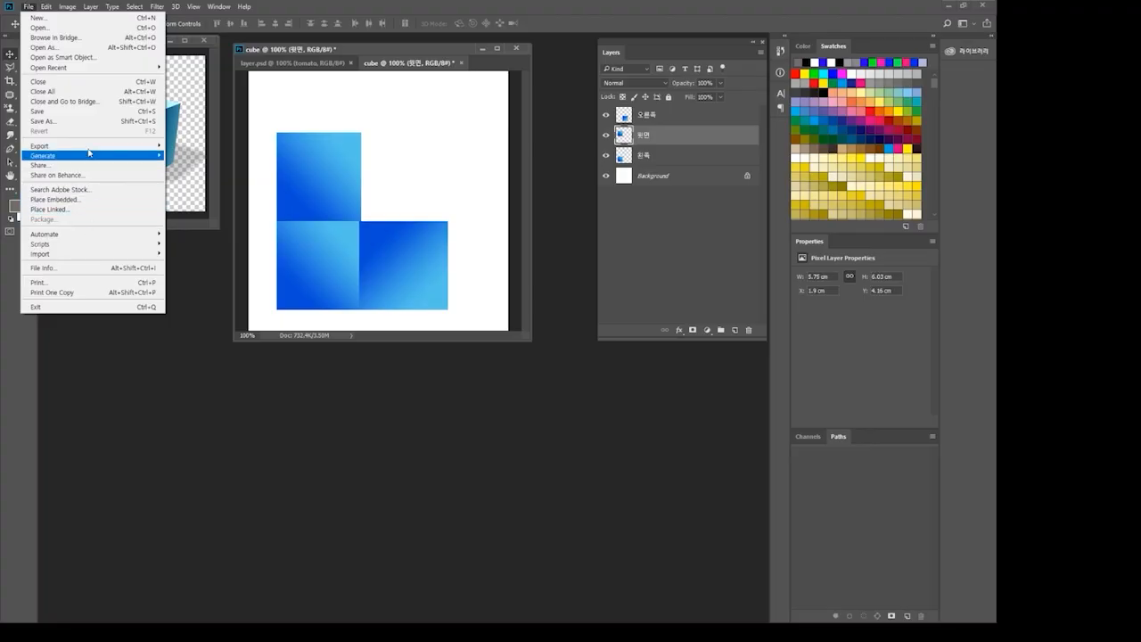
{"action": "left_click", "coordinate": [45, 6]}
{"action": "left_click", "coordinate": [45, 7]}
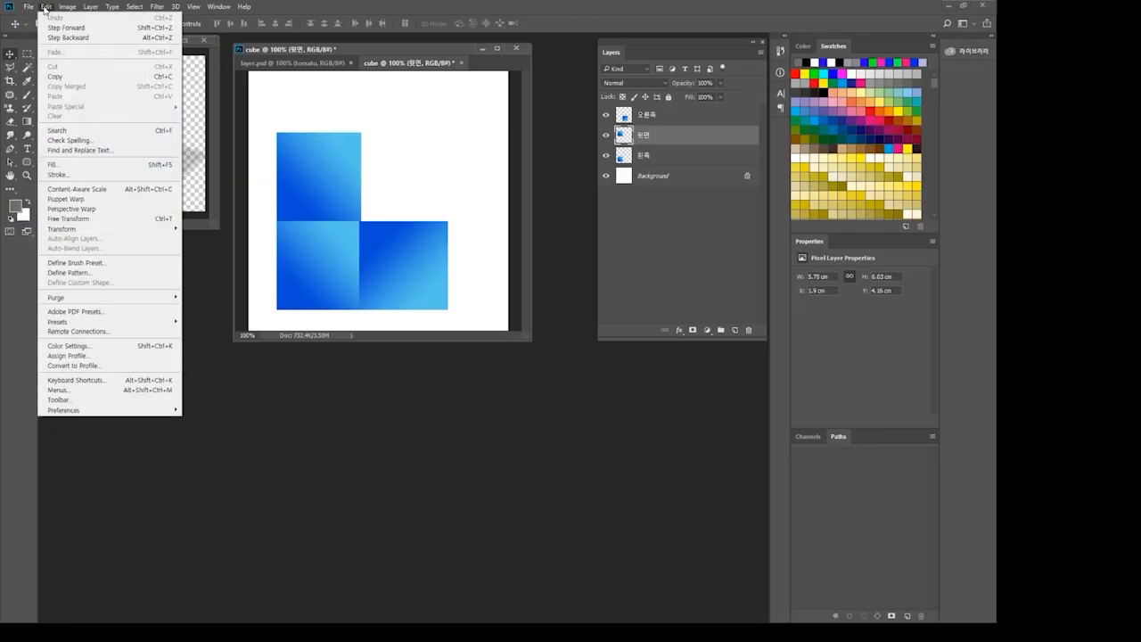
{"action": "left_click", "coordinate": [115, 223]}
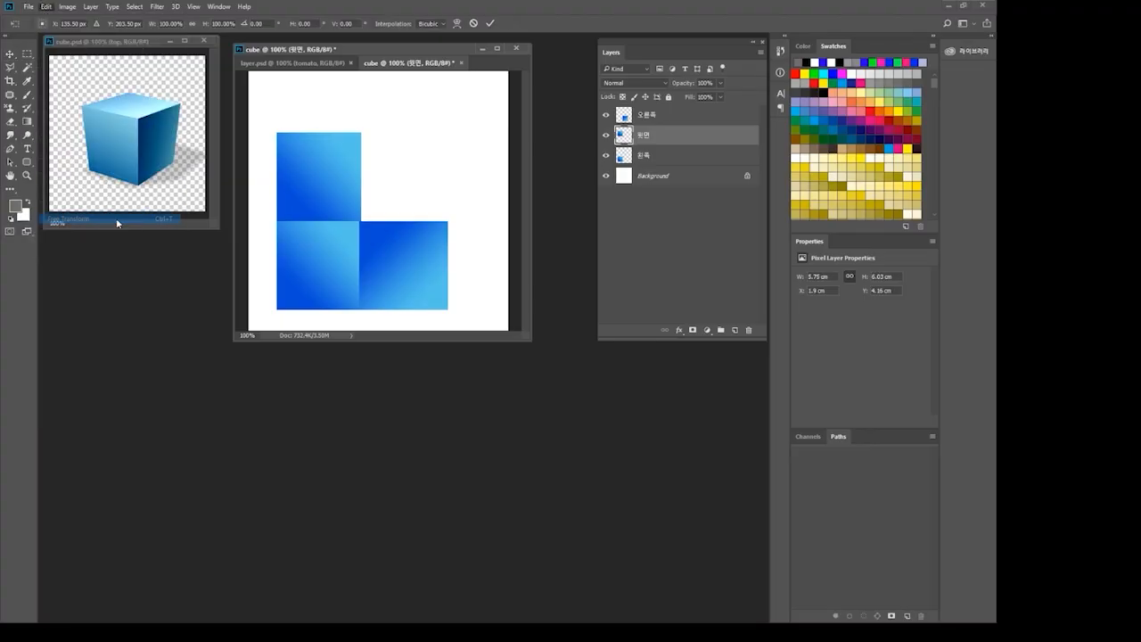
{"action": "left_click_drag", "start_coordinate": [381, 129], "coordinate": [381, 124]}
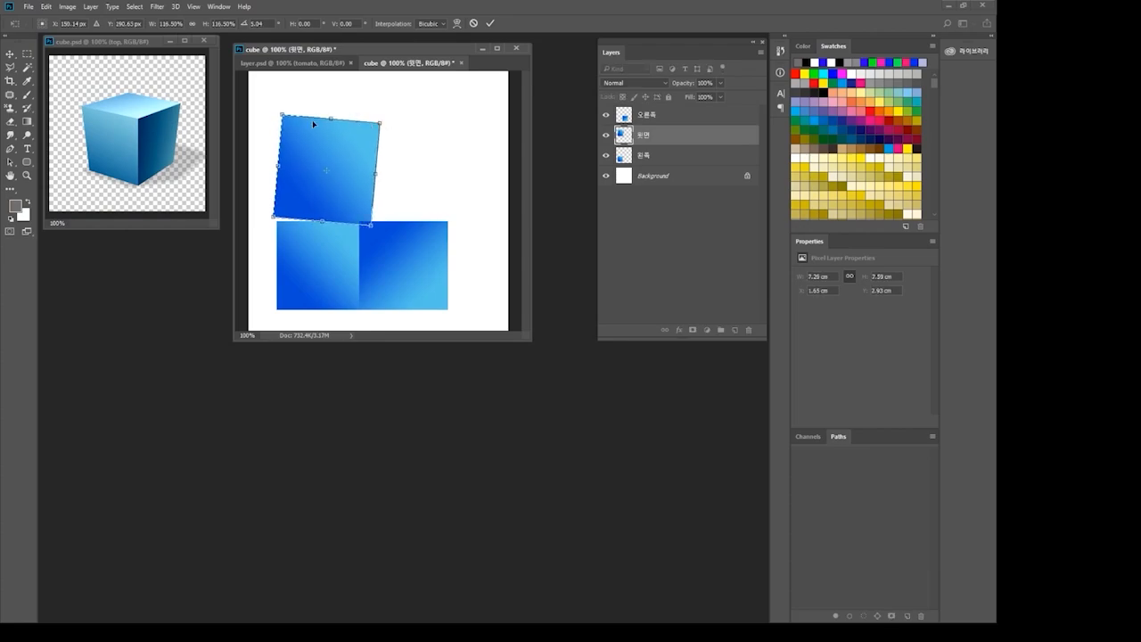
{"action": "mouse_move", "coordinate": [283, 116]}
{"action": "left_mouse_down"}
{"action": "mouse_move", "coordinate": [301, 132]}
{"action": "mouse_move", "coordinate": [275, 91]}
{"action": "mouse_move", "coordinate": [311, 93]}
{"action": "mouse_move", "coordinate": [283, 132]}
{"action": "mouse_move", "coordinate": [294, 133]}
{"action": "left_mouse_up"}
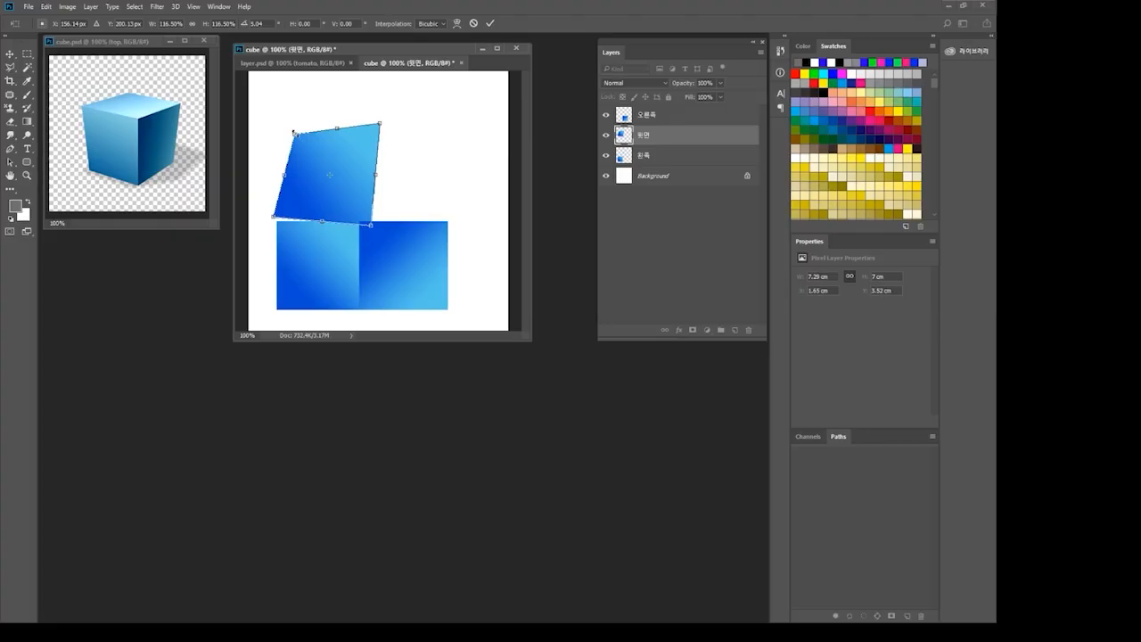
{"action": "key", "text": "Escape"}
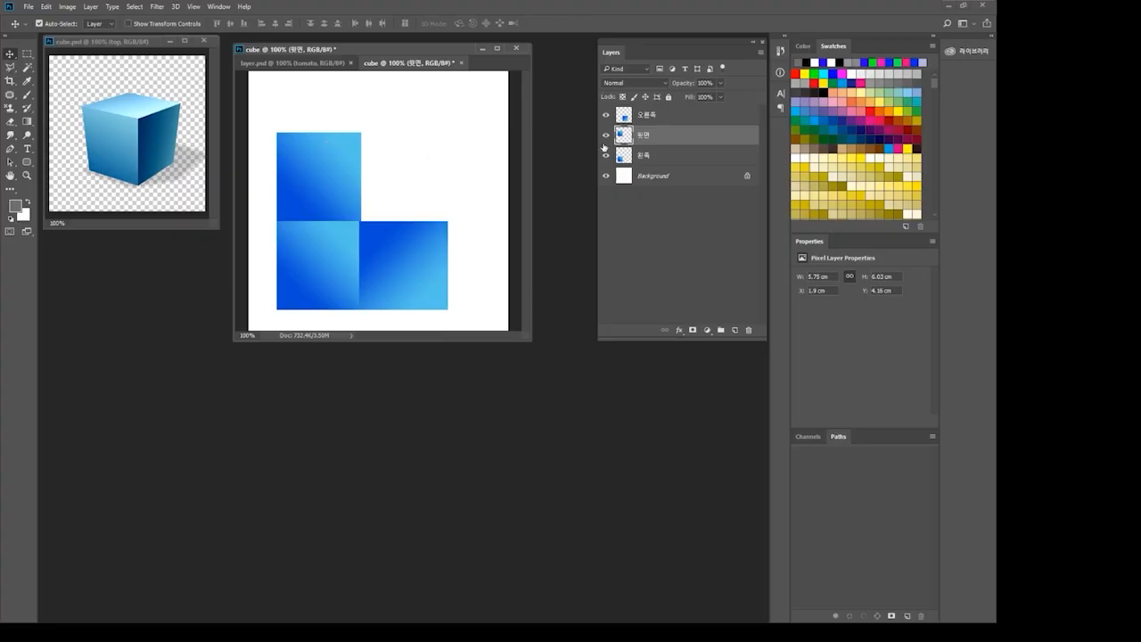
Step: Rotate the 윗면 square 90° clockwise with Free Transform
{"action": "left_click", "coordinate": [607, 136]}
{"action": "left_click", "coordinate": [606, 136]}
{"action": "key", "text": "ctrl"}
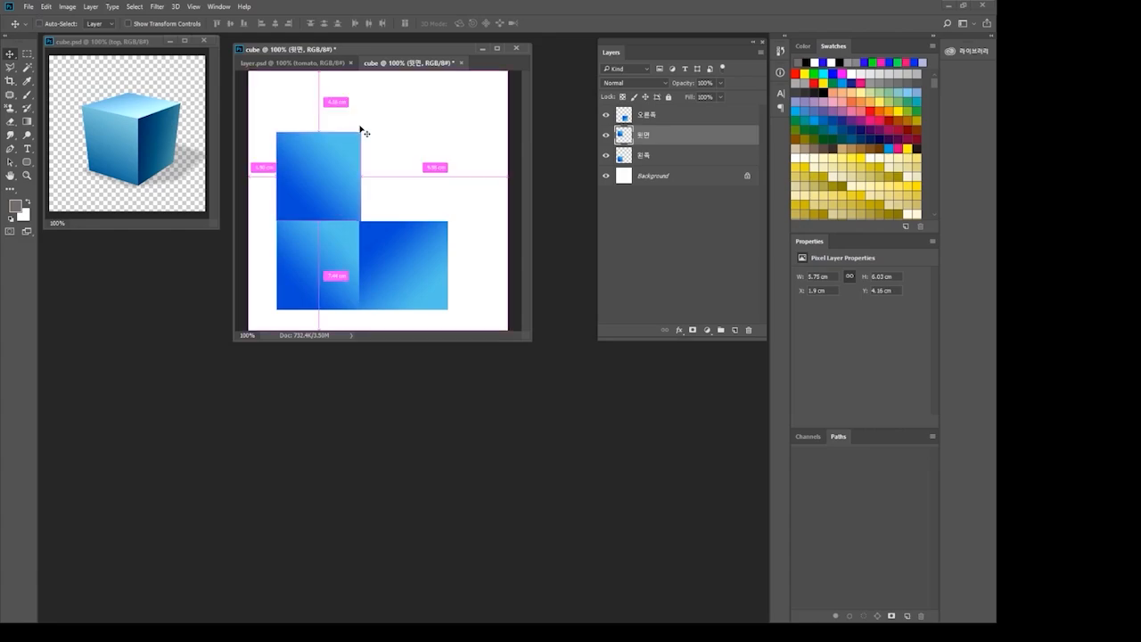
{"action": "key", "text": "ctrl+t"}
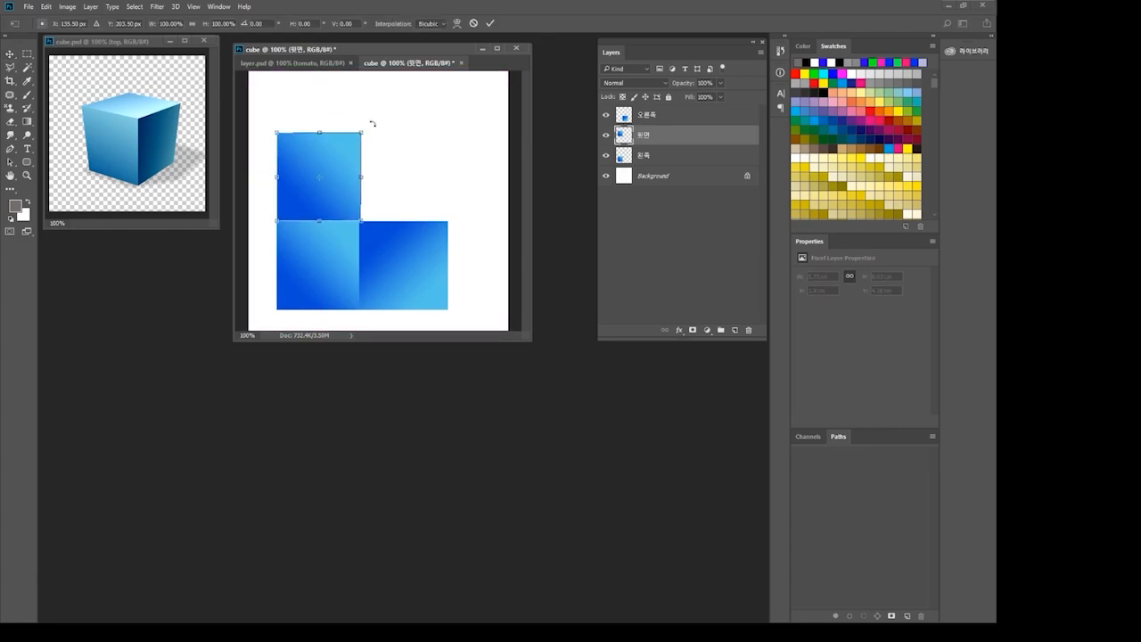
{"action": "left_click_drag", "start_coordinate": [372, 123], "coordinate": [361, 217]}
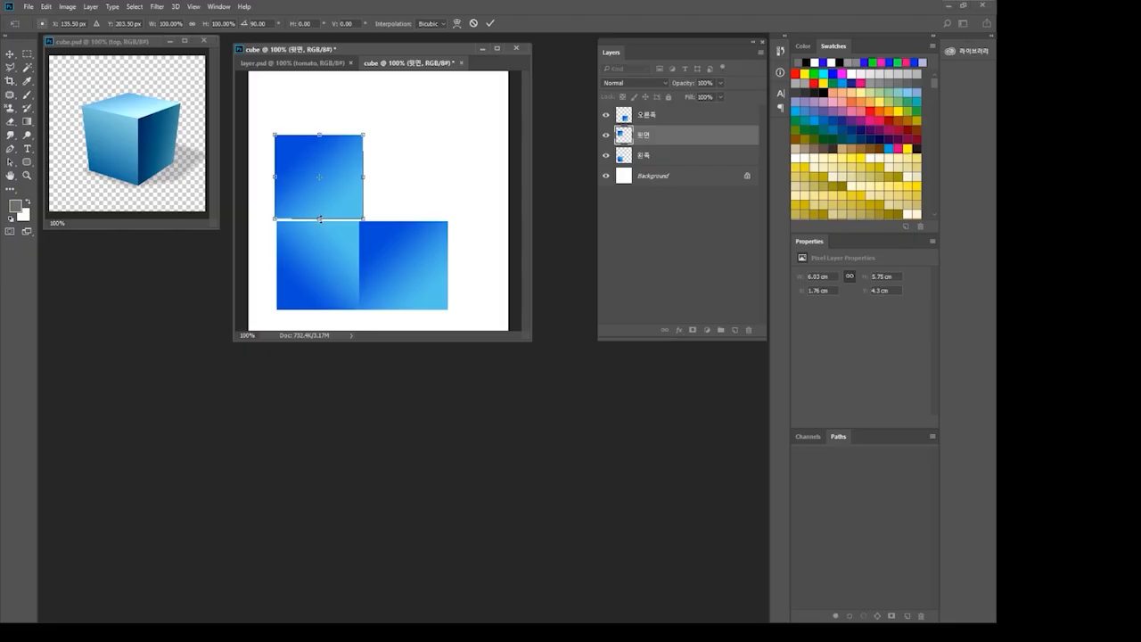
Step: Adjust the lower, left and right edges of the 윗면 square to line up with the 왼쪽 square and apply the transform
{"action": "left_click_drag", "start_coordinate": [319, 218], "coordinate": [319, 221]}
{"action": "left_click_drag", "start_coordinate": [275, 177], "coordinate": [277, 176]}
{"action": "left_click_drag", "start_coordinate": [362, 178], "coordinate": [360, 177]}
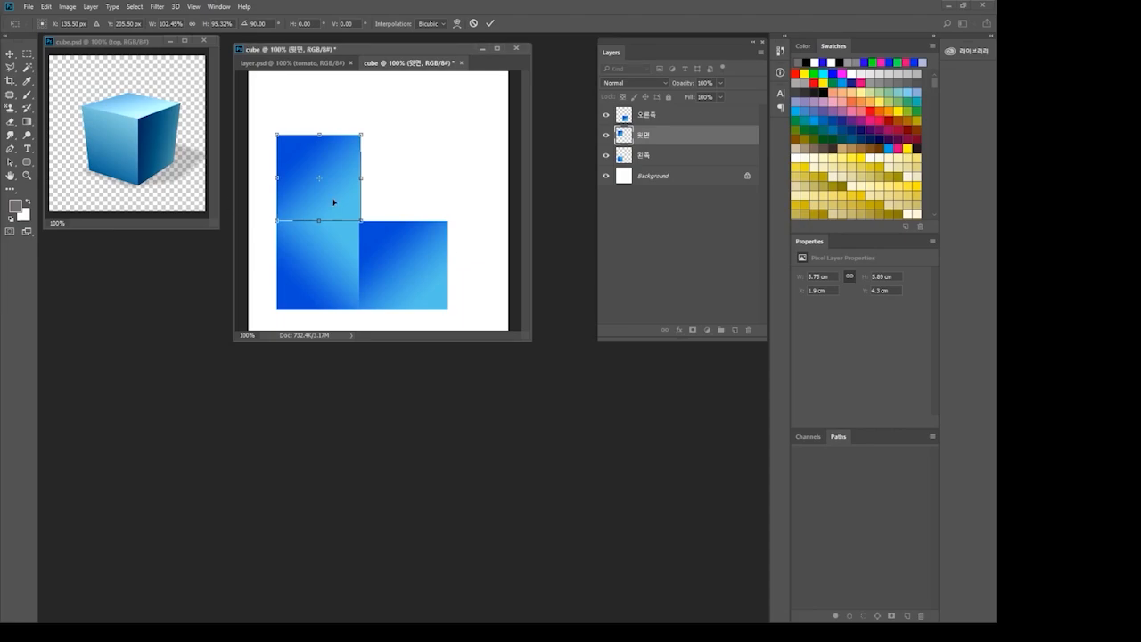
{"action": "key", "text": "Return"}
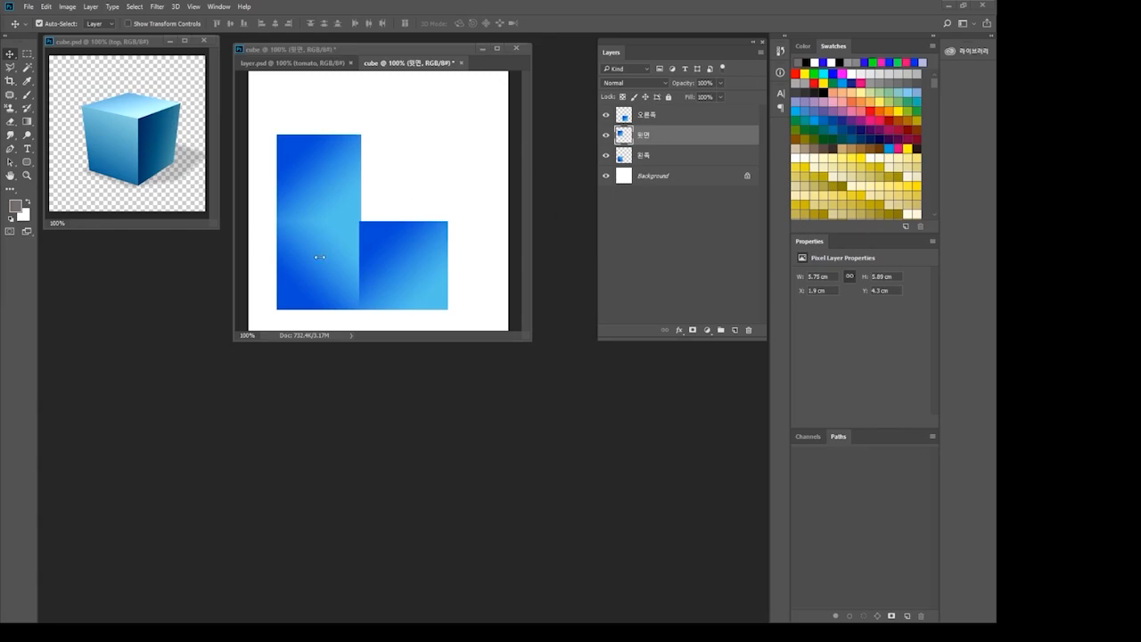
Step: Check the 윗면 layer by hiding it and showing it again
{"action": "left_click", "coordinate": [659, 136]}
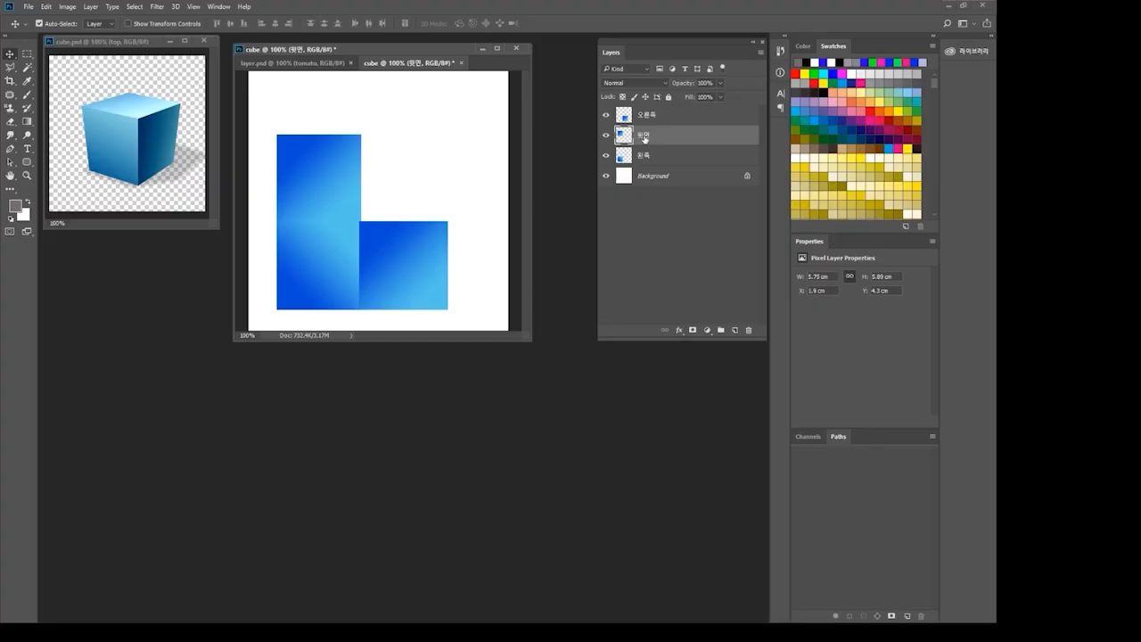
{"action": "left_click", "coordinate": [606, 137]}
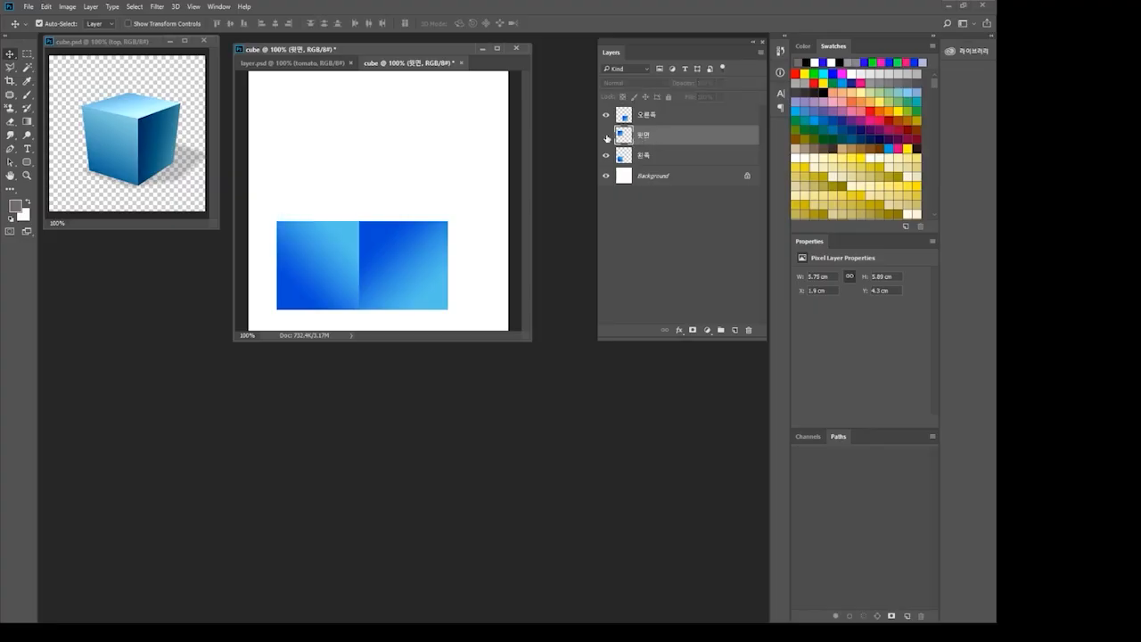
{"action": "left_click", "coordinate": [606, 136]}
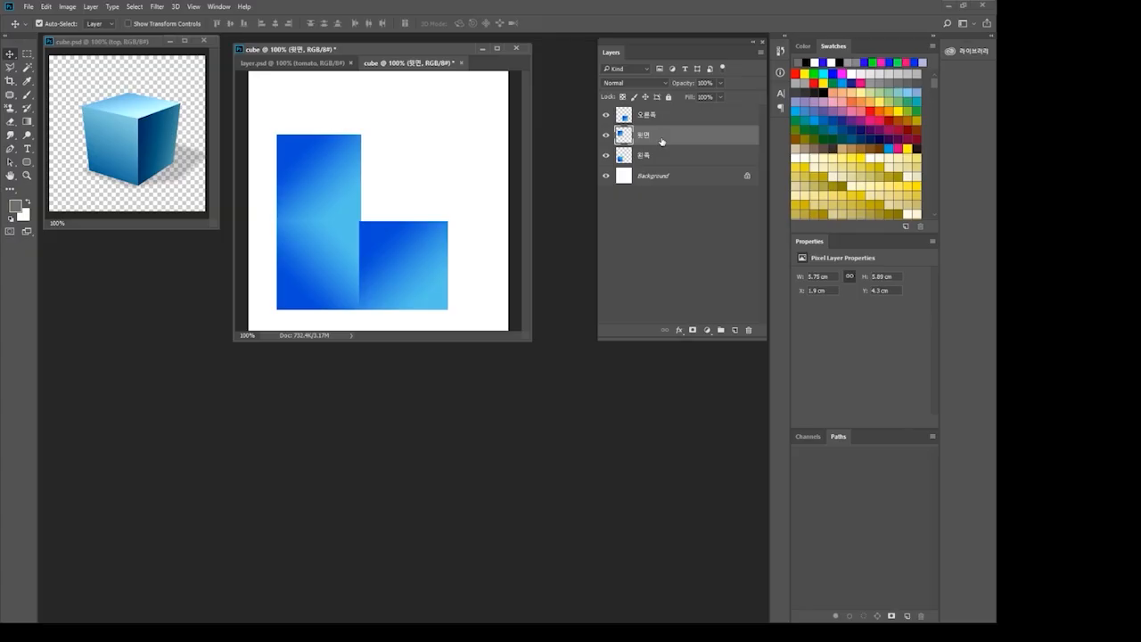
Step: Try a Hue/Saturation adjustment on the 윗면 layer and cancel it
{"action": "left_click", "coordinate": [68, 8]}
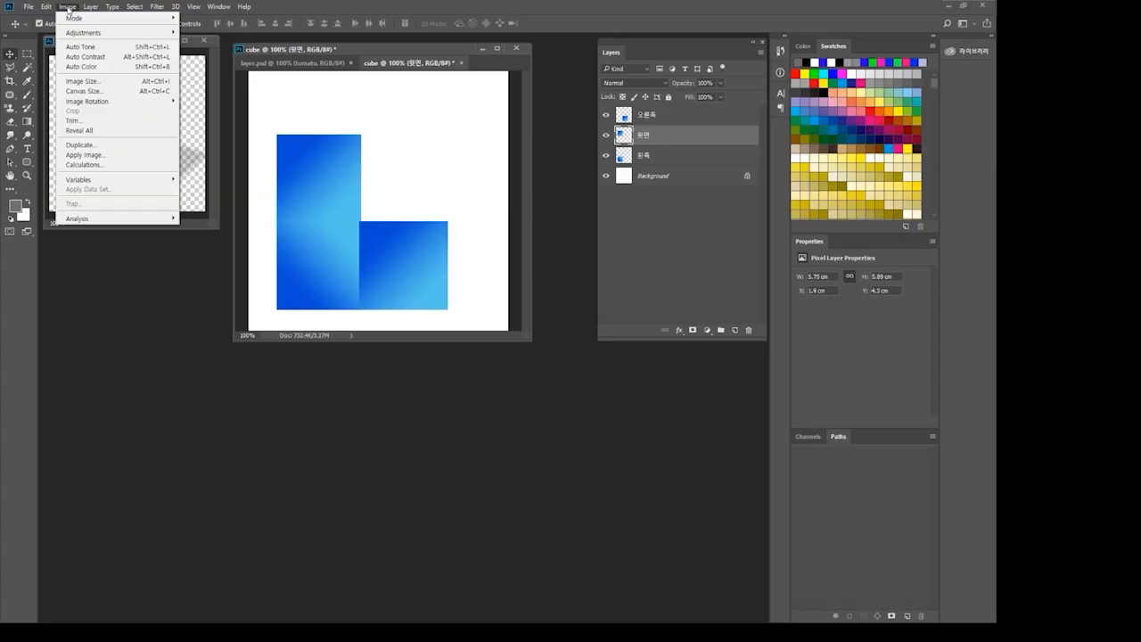
{"action": "mouse_move", "coordinate": [74, 35]}
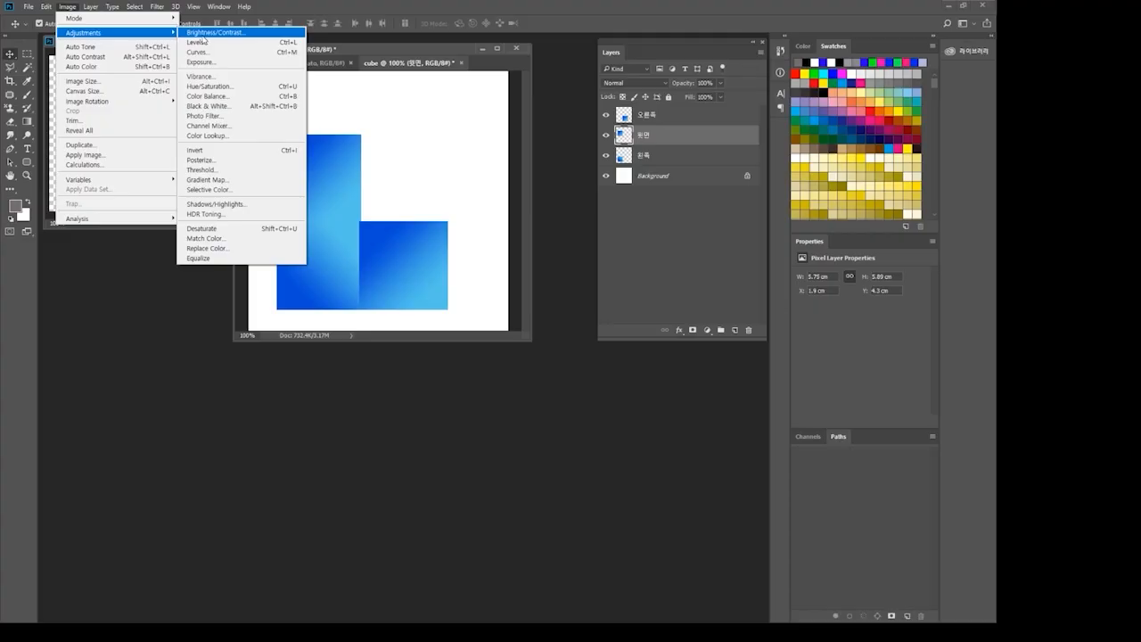
{"action": "left_click", "coordinate": [226, 90]}
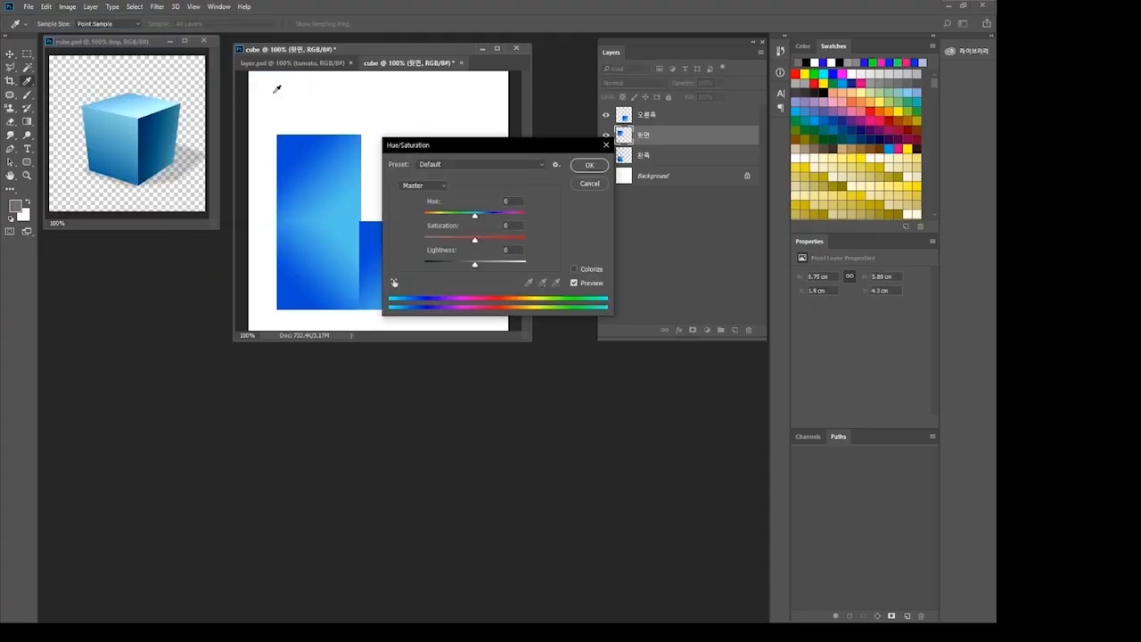
{"action": "left_click_drag", "start_coordinate": [471, 149], "coordinate": [588, 128]}
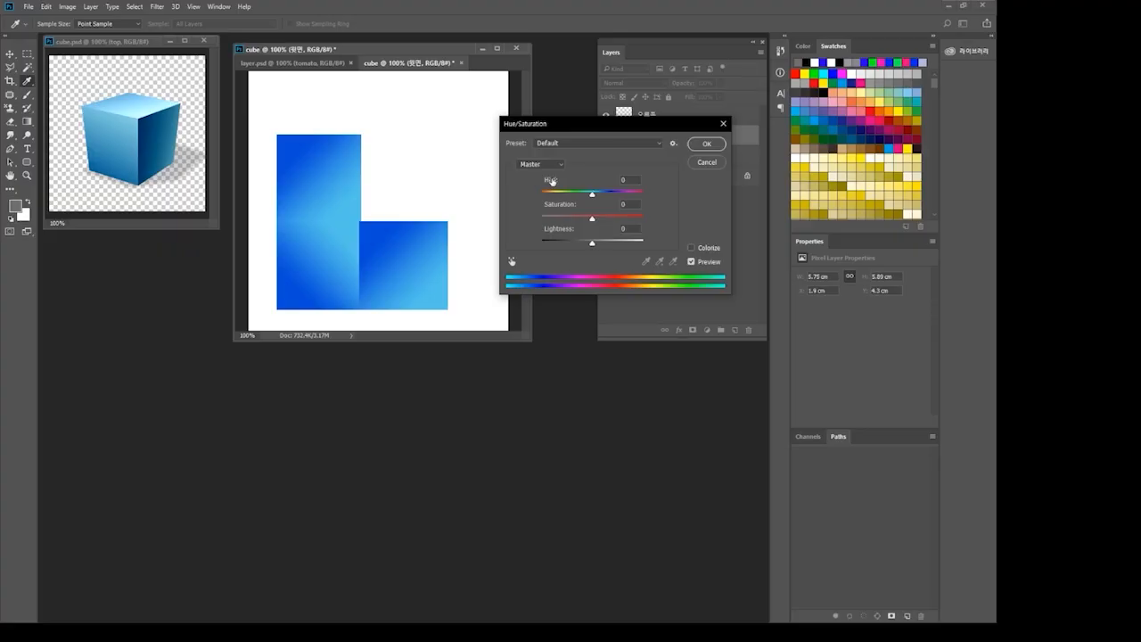
{"action": "mouse_move", "coordinate": [592, 194]}
{"action": "left_mouse_down"}
{"action": "mouse_move", "coordinate": [574, 196]}
{"action": "mouse_move", "coordinate": [594, 202]}
{"action": "left_mouse_up"}
{"action": "left_click", "coordinate": [708, 165]}
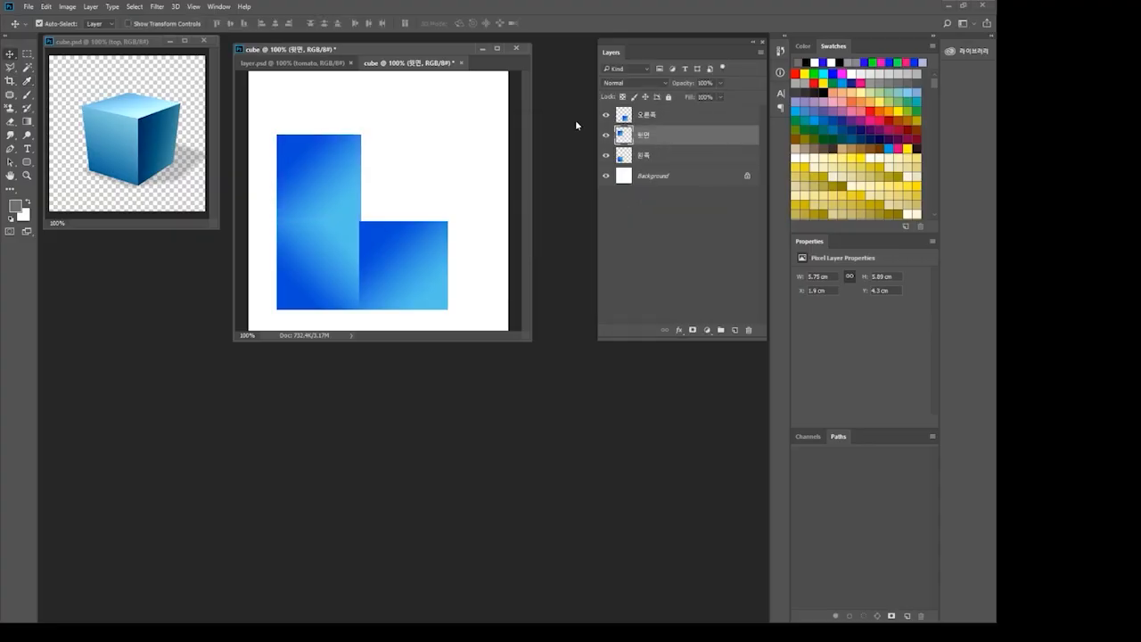
Step: Start a Curves adjustment on the 윗면 layer and place a point on the curve a little above the midtones
{"action": "left_click", "coordinate": [67, 7]}
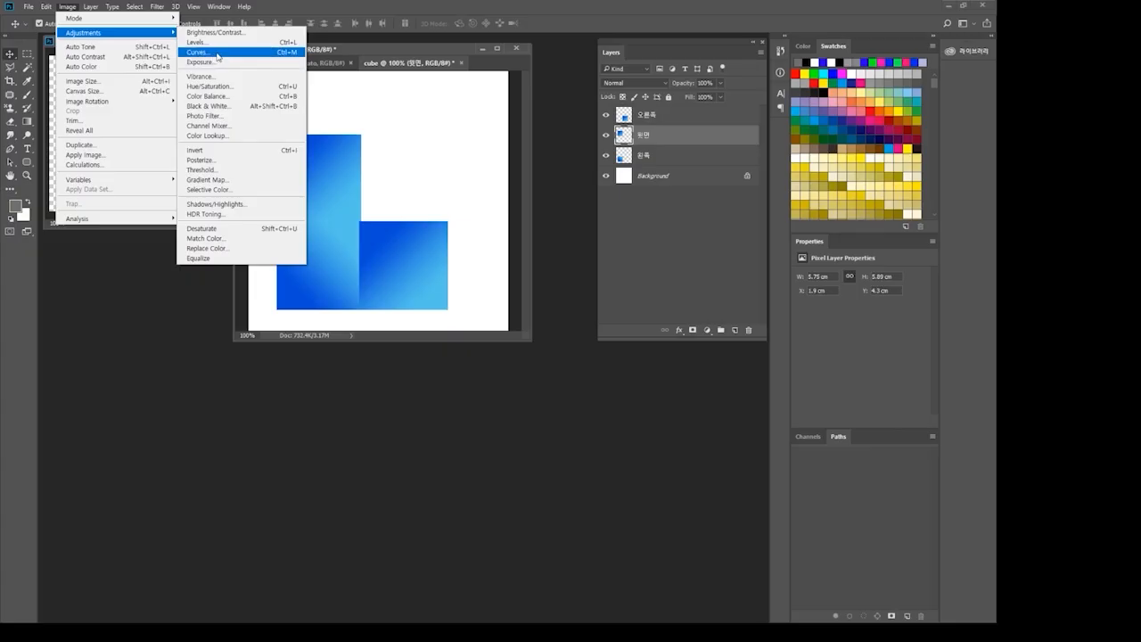
{"action": "left_click", "coordinate": [217, 54]}
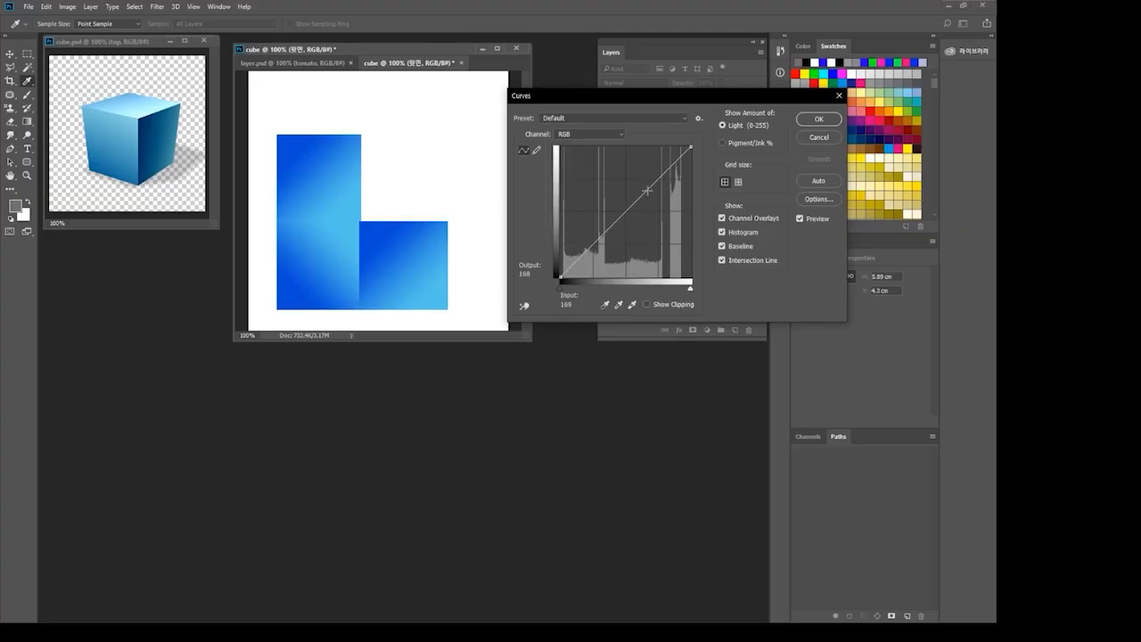
{"action": "left_click_drag", "start_coordinate": [647, 190], "coordinate": [673, 203]}
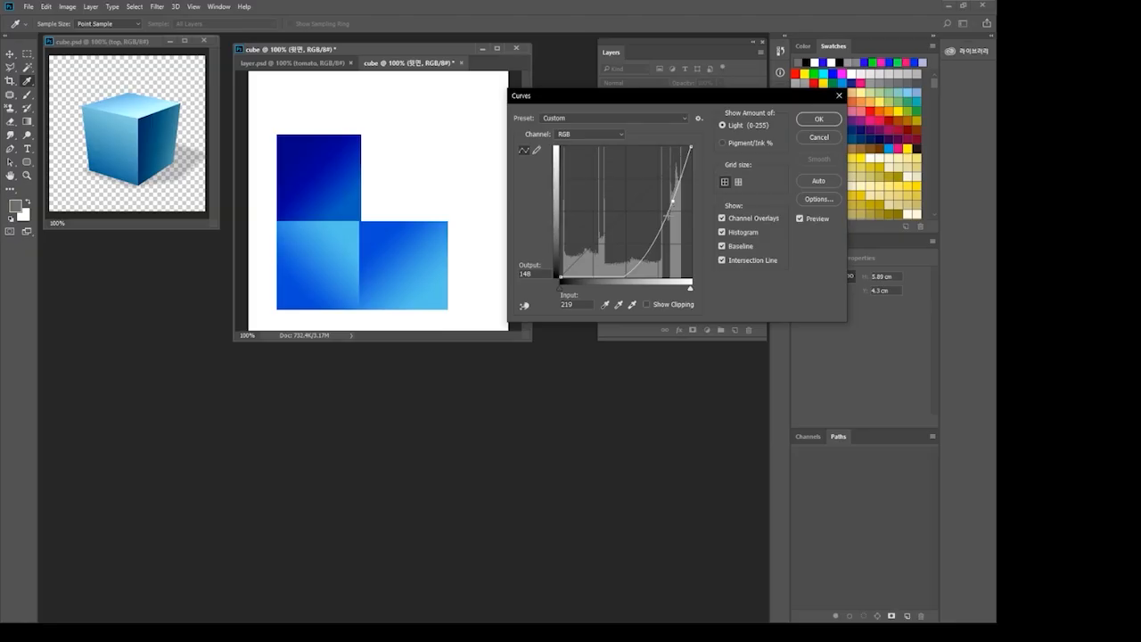
{"action": "left_click_drag", "start_coordinate": [672, 203], "coordinate": [640, 190]}
Step: Try inverting the tones by swapping the curve's black and white endpoints, and return both endpoints to their original corners
{"action": "left_click_drag", "start_coordinate": [561, 278], "coordinate": [561, 147]}
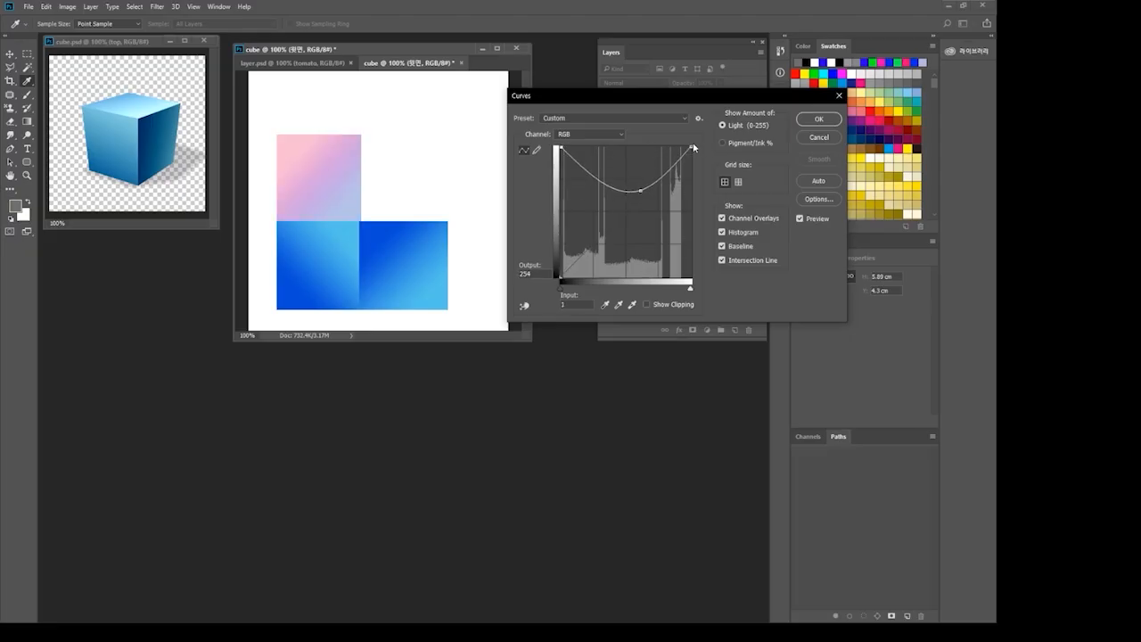
{"action": "left_click_drag", "start_coordinate": [691, 146], "coordinate": [696, 266]}
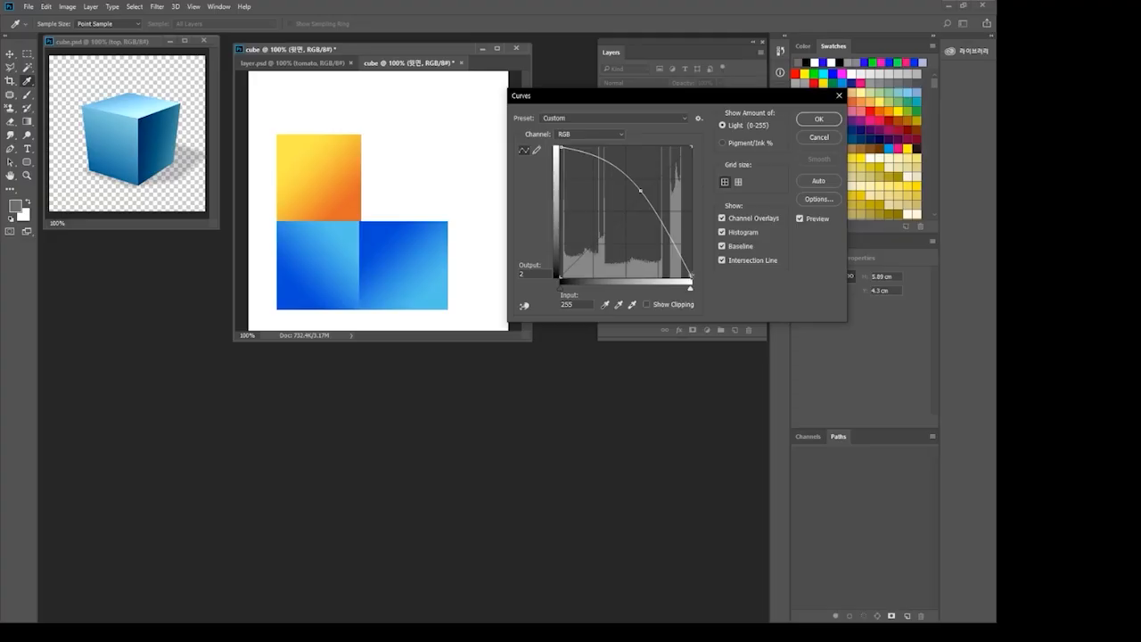
{"action": "left_click_drag", "start_coordinate": [691, 278], "coordinate": [696, 150]}
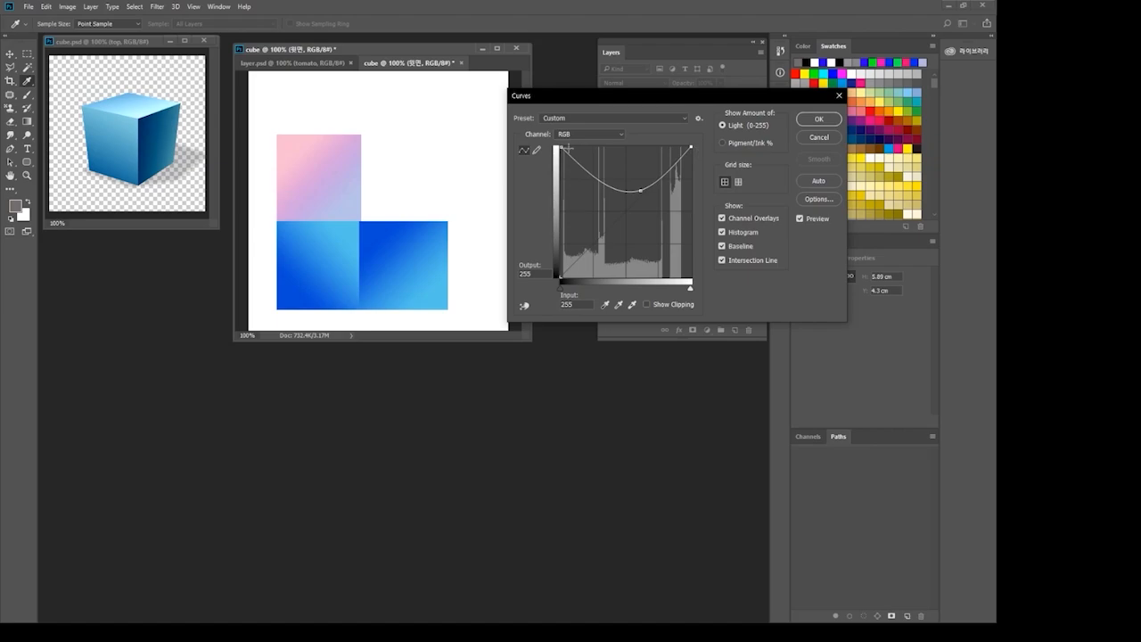
{"action": "left_click_drag", "start_coordinate": [560, 148], "coordinate": [553, 283]}
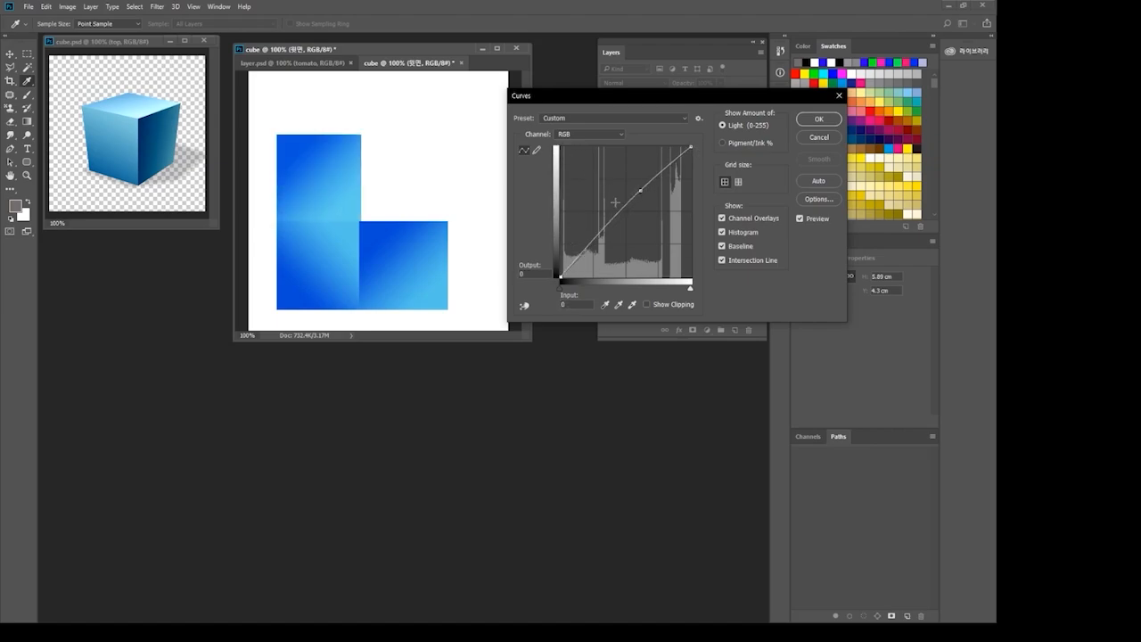
Step: Brighten the 윗면 square by raising the curve point to input 143, output 203, and apply the adjustment
{"action": "mouse_move", "coordinate": [641, 190]}
{"action": "left_mouse_down"}
{"action": "mouse_move", "coordinate": [652, 213]}
{"action": "mouse_move", "coordinate": [623, 178]}
{"action": "left_mouse_up"}
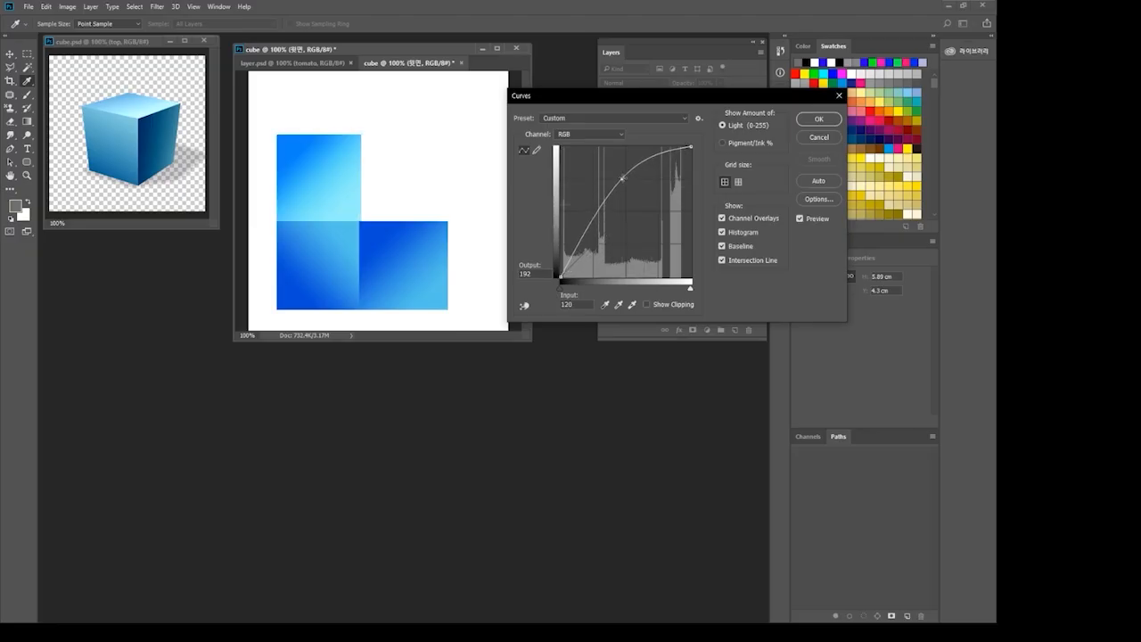
{"action": "left_click_drag", "start_coordinate": [622, 179], "coordinate": [634, 172]}
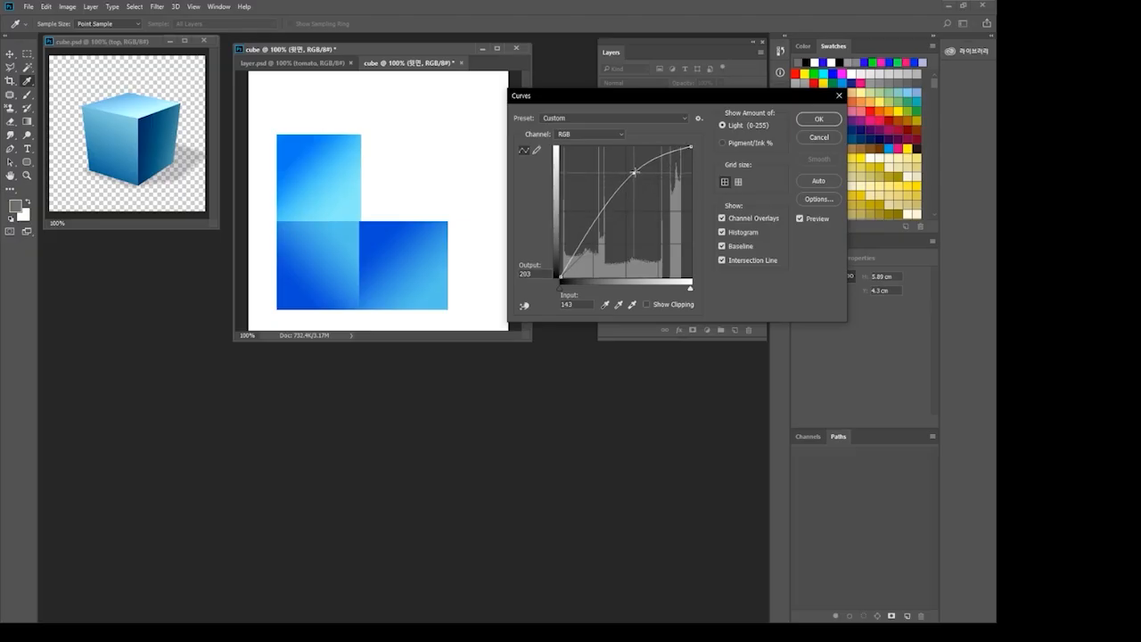
{"action": "left_click", "coordinate": [827, 120]}
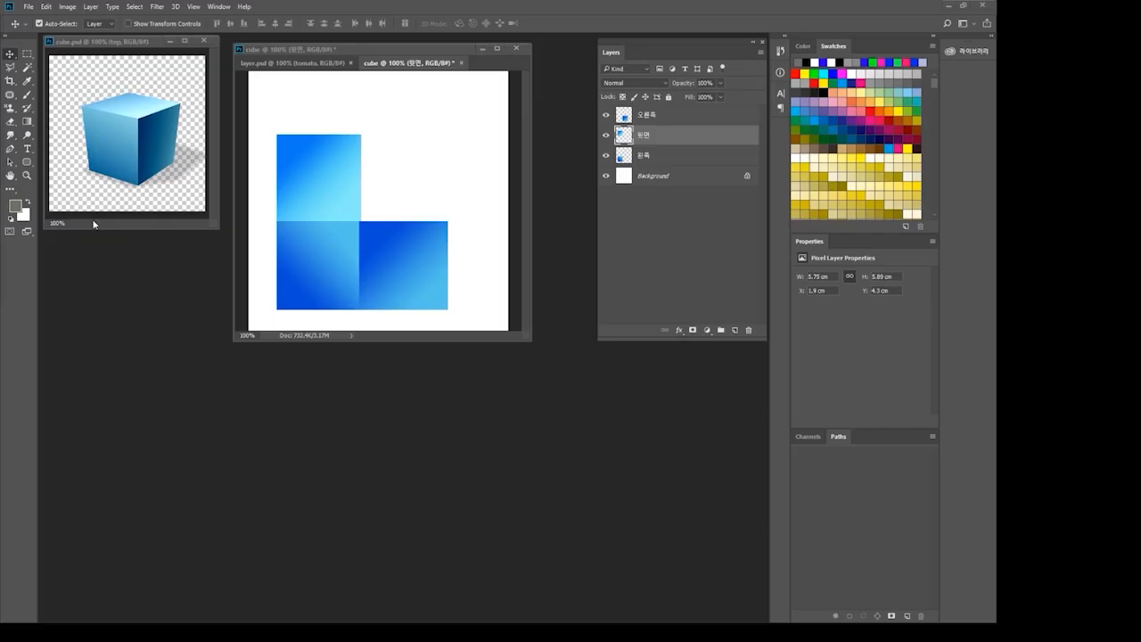
Step: Select the 오른쪽 layer and check which square it holds by hiding it and showing it again
{"action": "left_click", "coordinate": [649, 118]}
{"action": "left_click", "coordinate": [607, 116]}
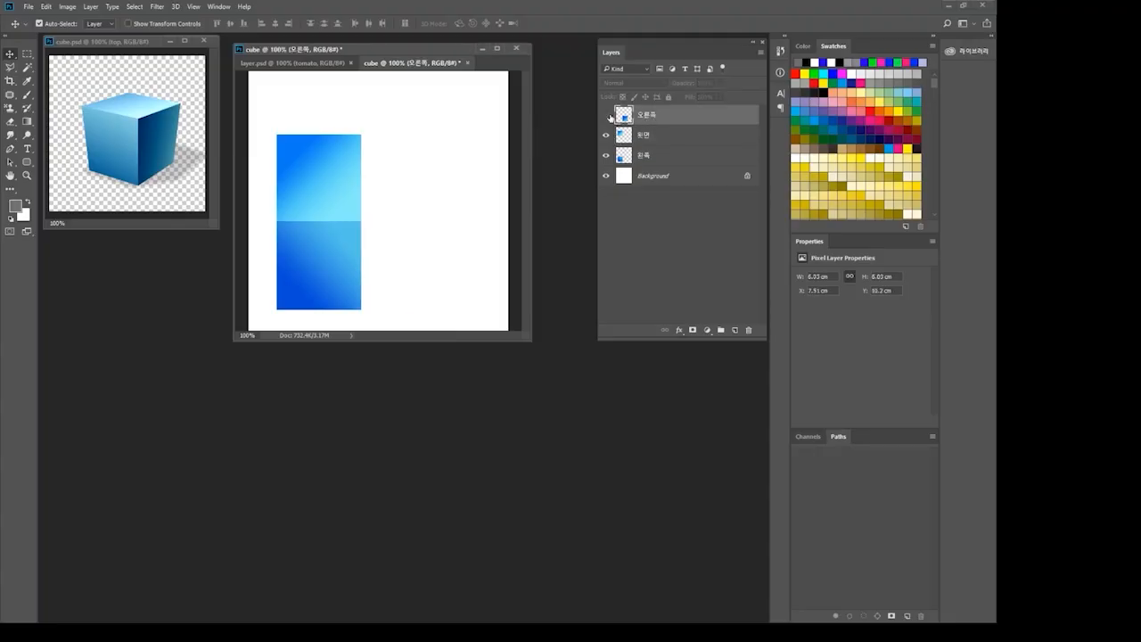
{"action": "left_click", "coordinate": [608, 116]}
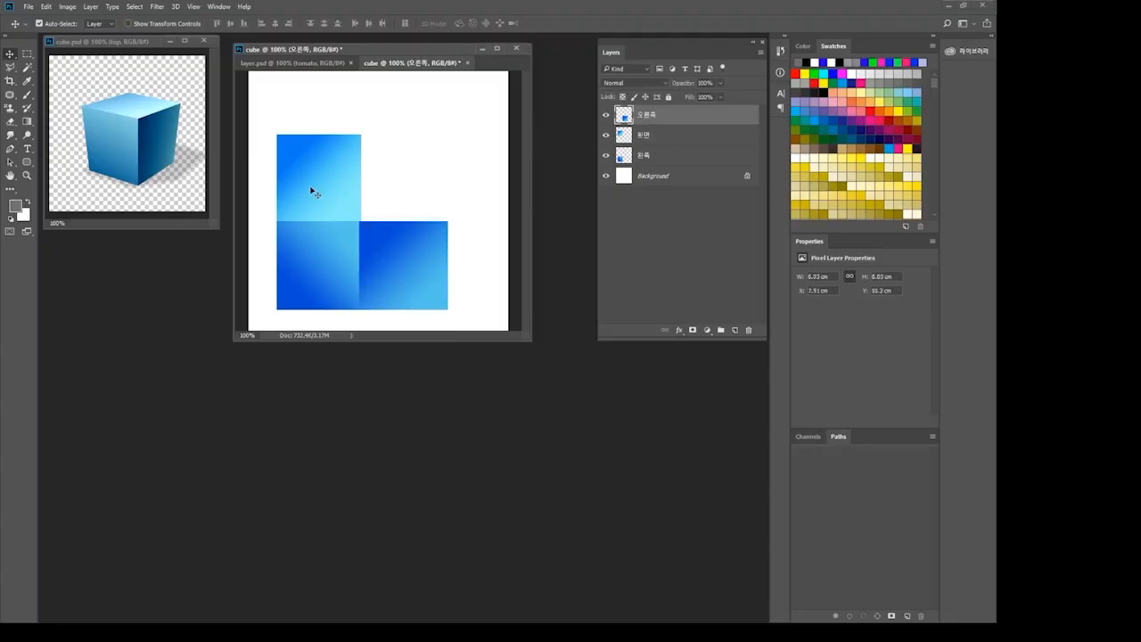
Step: Darken the 오른쪽 square with a Curves adjustment, placing a point at input 171, output 116
{"action": "left_click", "coordinate": [68, 12]}
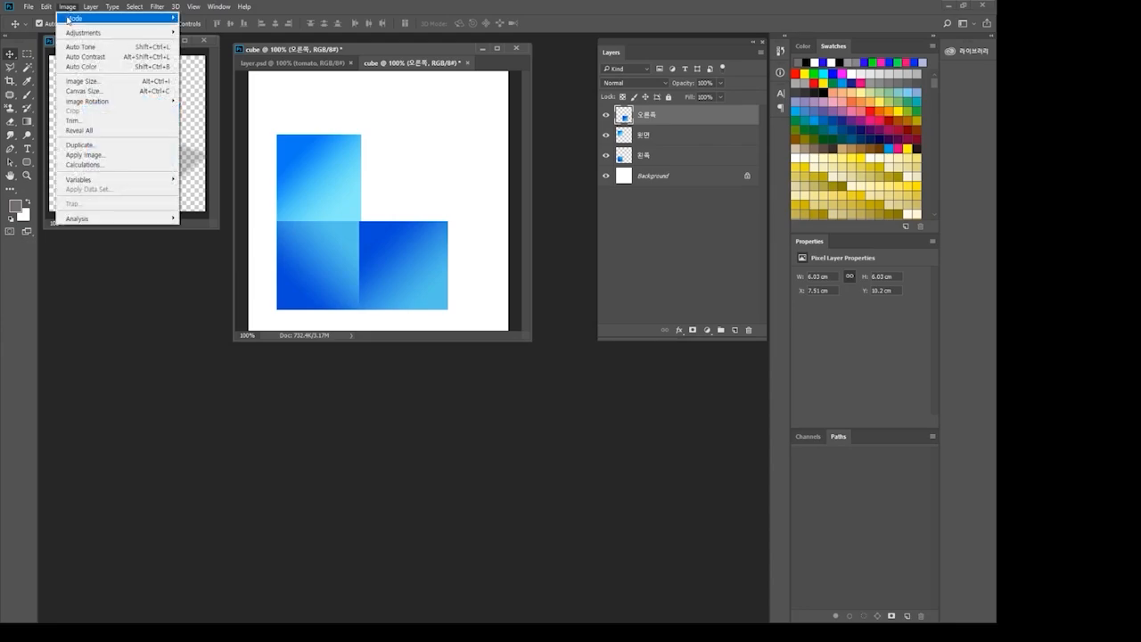
{"action": "mouse_move", "coordinate": [71, 33]}
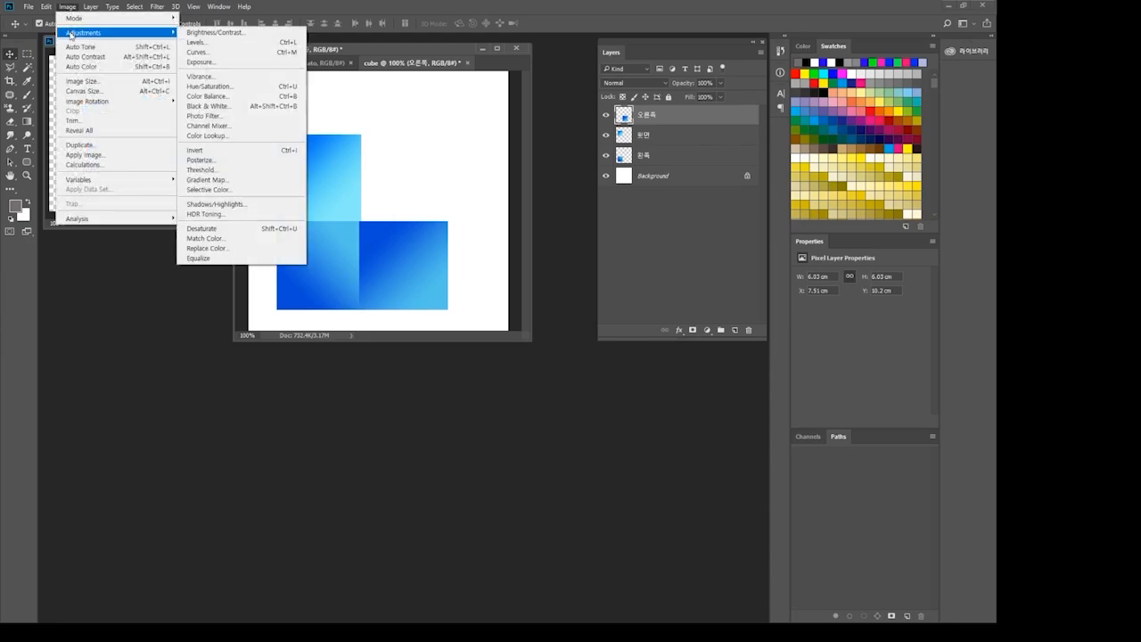
{"action": "left_click", "coordinate": [202, 54]}
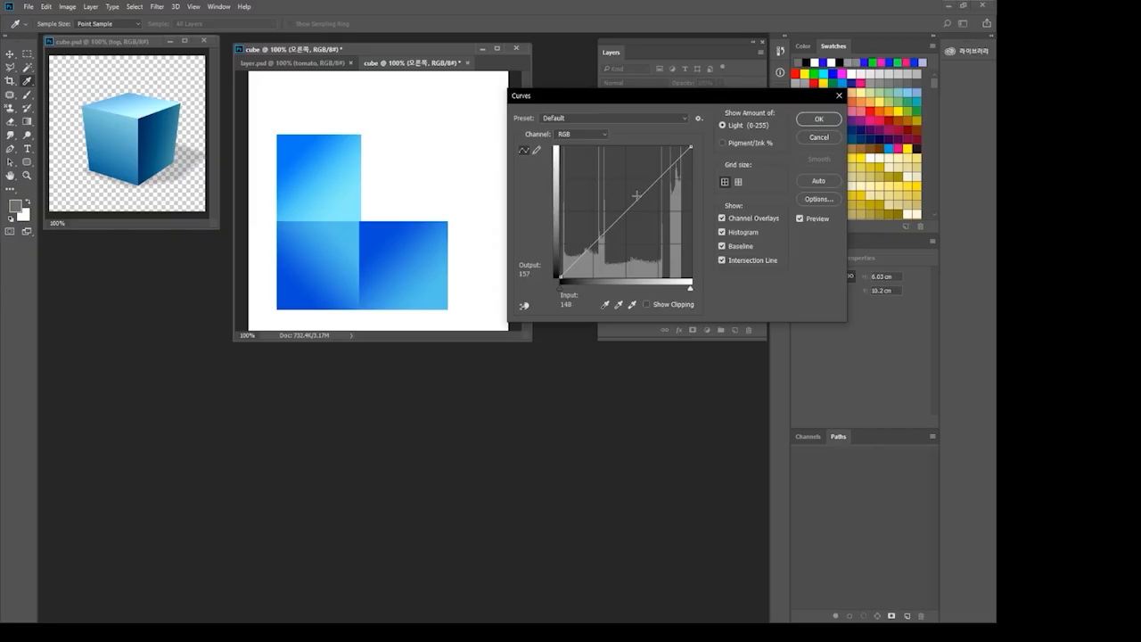
{"action": "left_click_drag", "start_coordinate": [637, 201], "coordinate": [648, 216]}
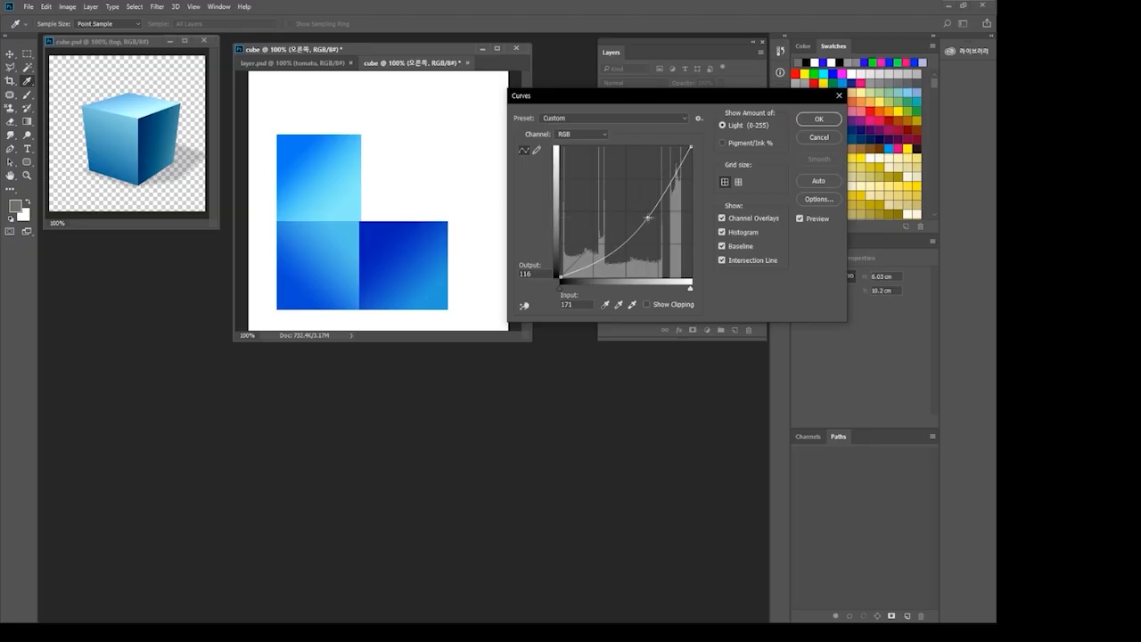
{"action": "left_click", "coordinate": [812, 119]}
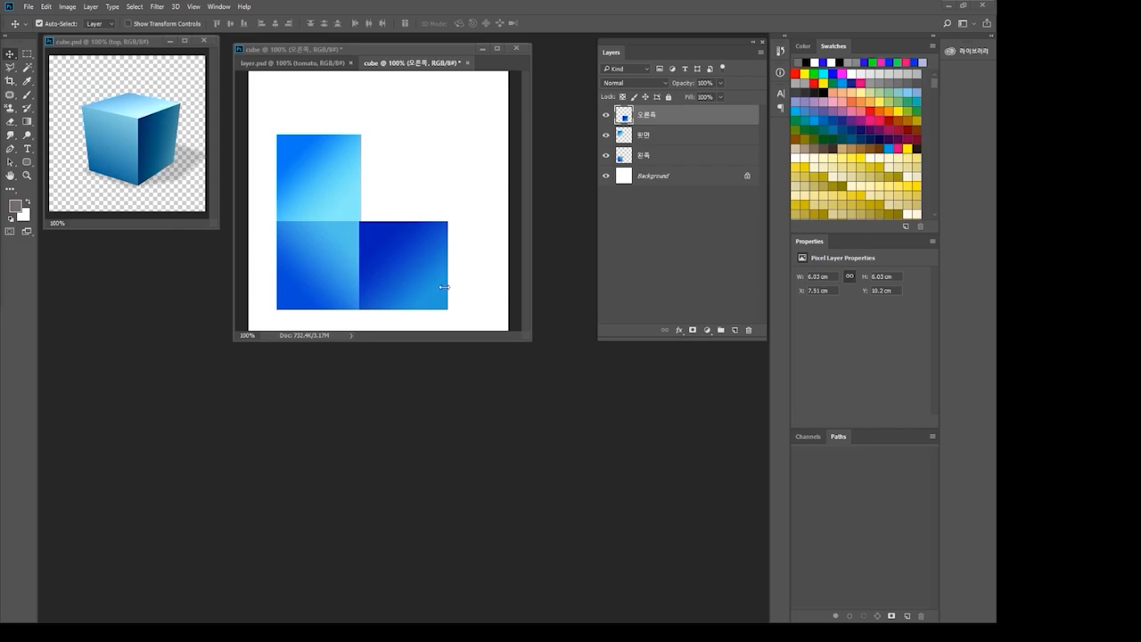
Step: Check the 오른쪽 and 윗면 layers by hiding them and showing them again
{"action": "left_click", "coordinate": [606, 116]}
{"action": "left_click", "coordinate": [607, 116]}
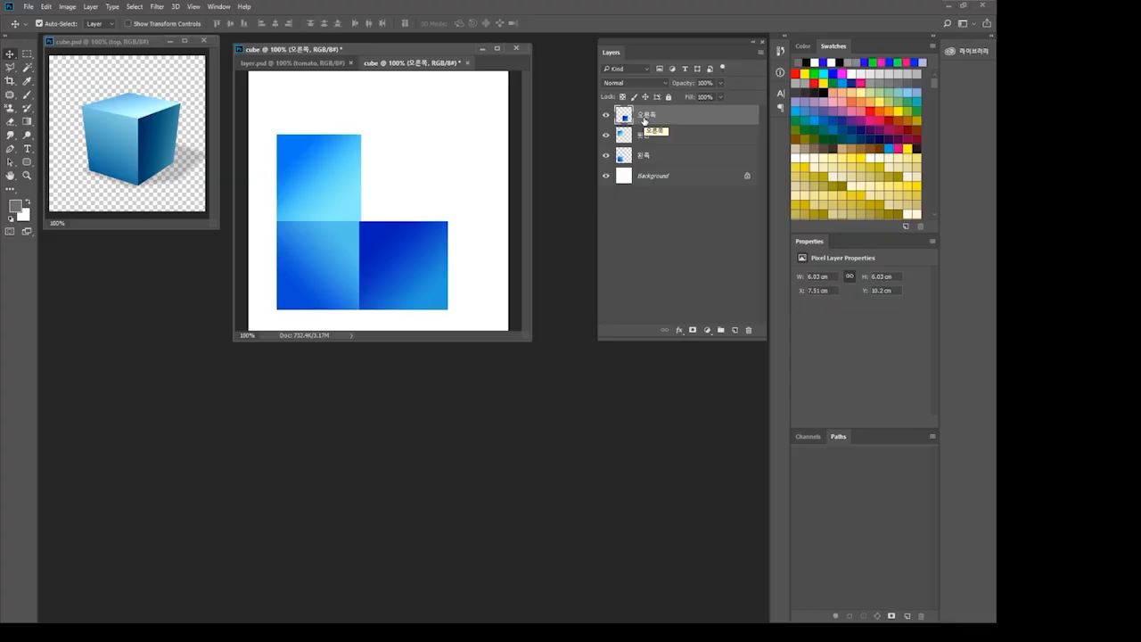
{"action": "left_click_drag", "start_coordinate": [606, 116], "coordinate": [606, 136]}
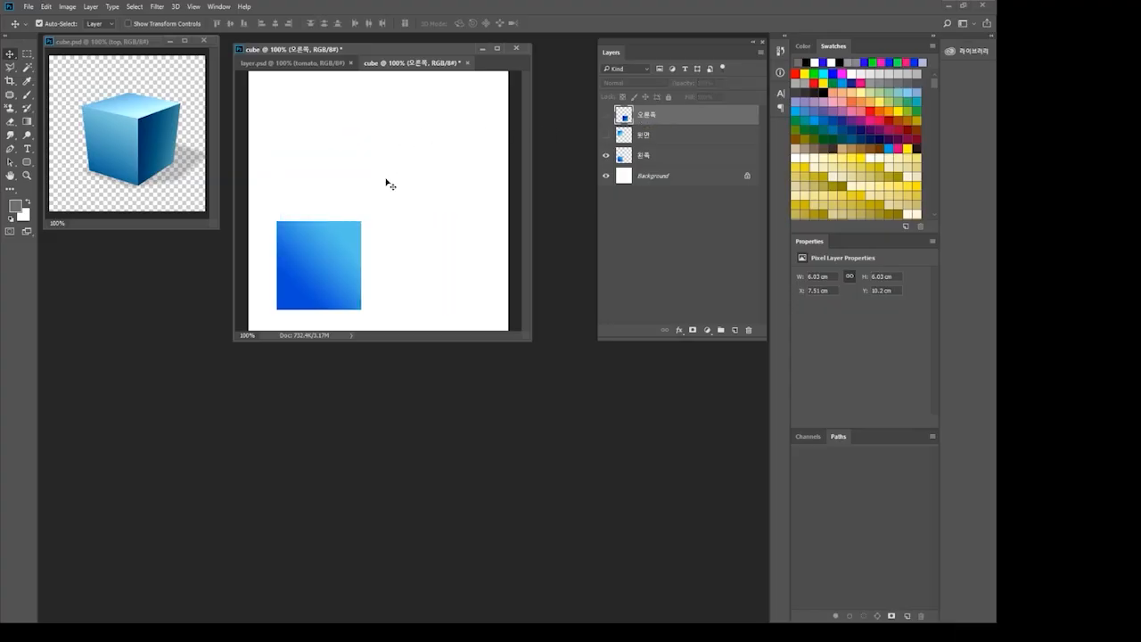
{"action": "left_click", "coordinate": [607, 116]}
{"action": "left_click", "coordinate": [606, 136]}
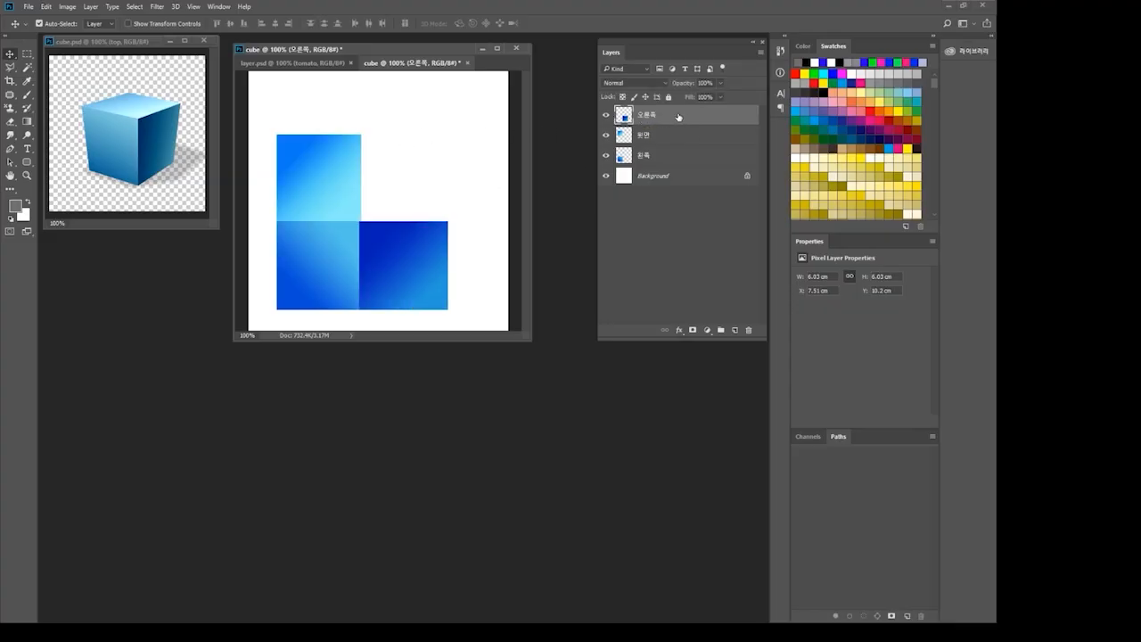
Step: Start Free Transform on the 오른쪽 square and move its reference point to the square's upper-left corner
{"action": "key", "text": "ctrl+t"}
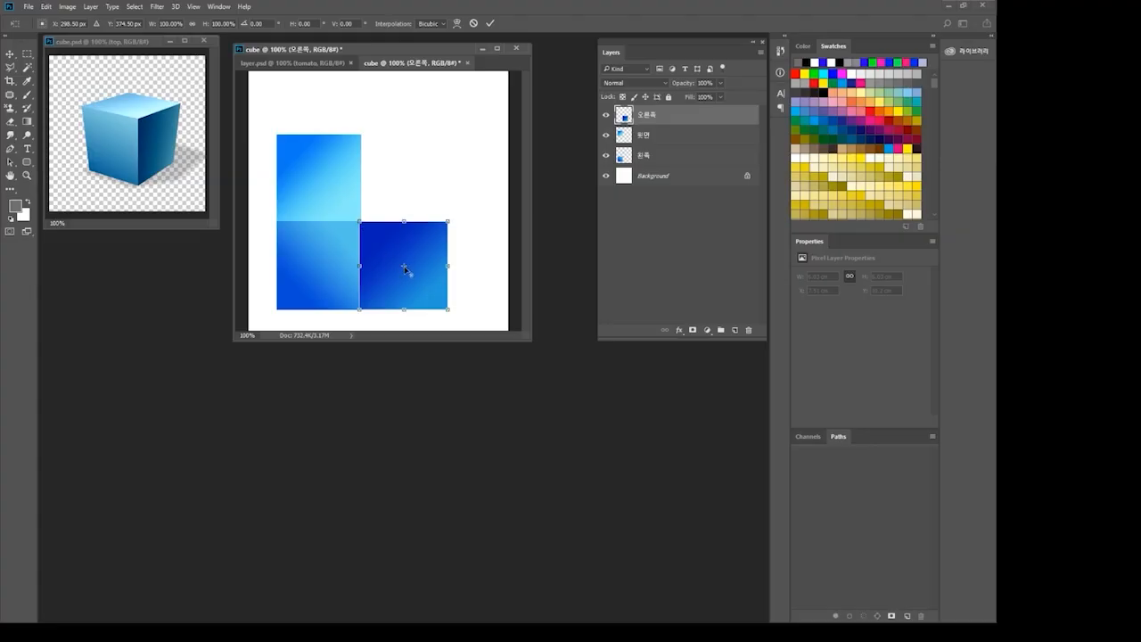
{"action": "left_click_drag", "start_coordinate": [404, 267], "coordinate": [361, 225]}
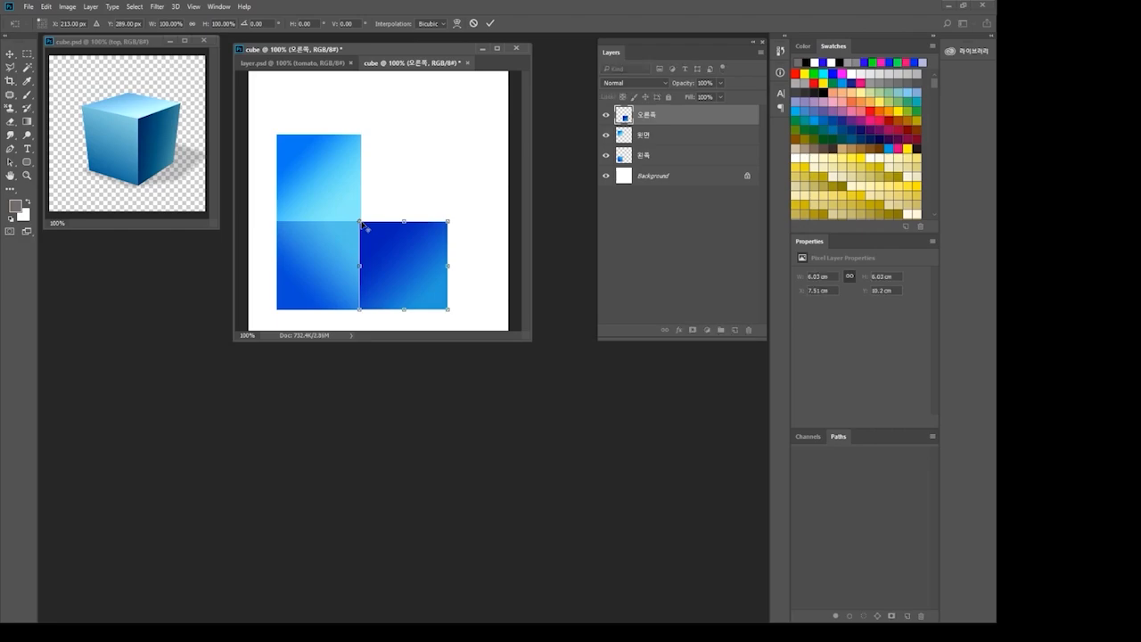
{"action": "mouse_move", "coordinate": [455, 212]}
{"action": "left_mouse_down"}
{"action": "mouse_move", "coordinate": [460, 199]}
{"action": "mouse_move", "coordinate": [458, 214]}
{"action": "left_mouse_up"}
{"action": "key", "text": "ctrl+z"}
Step: Distort the 오른쪽 square into the cube's receding right face by moving its two outer corners inward and up, and apply the transform
{"action": "left_click_drag", "start_coordinate": [449, 223], "coordinate": [422, 193]}
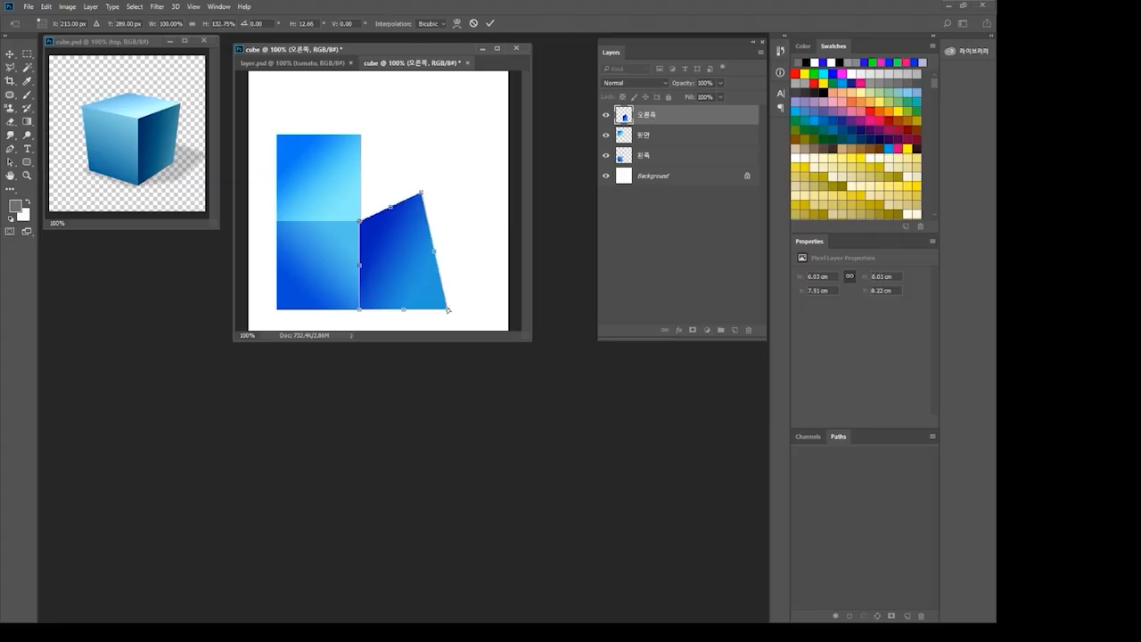
{"action": "left_click_drag", "start_coordinate": [448, 310], "coordinate": [404, 279]}
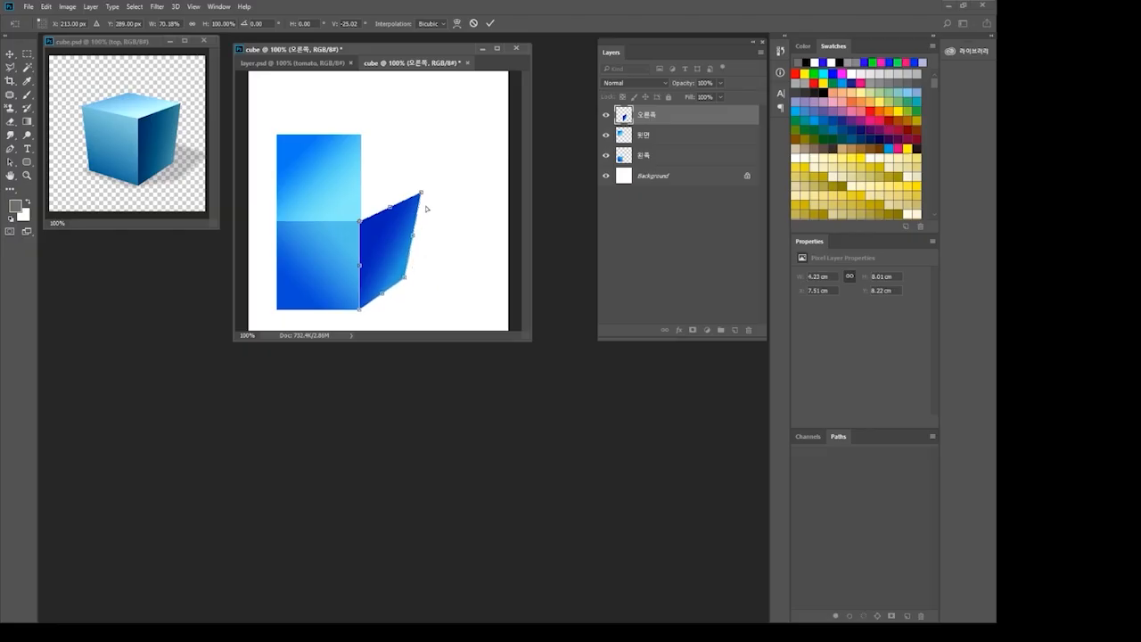
{"action": "left_click_drag", "start_coordinate": [422, 193], "coordinate": [410, 192]}
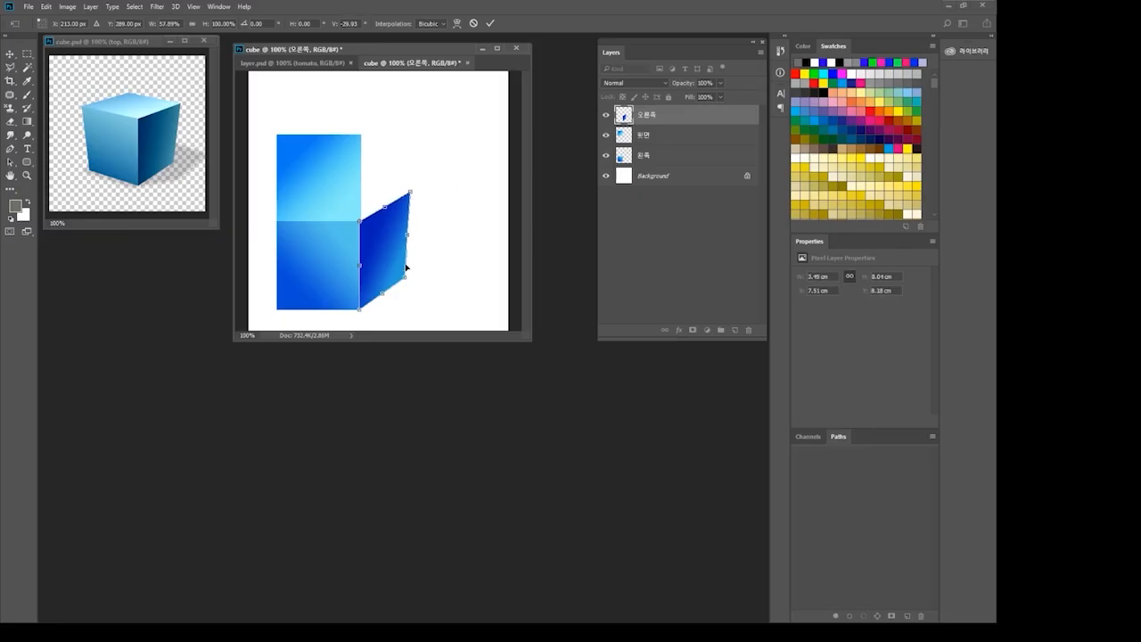
{"action": "left_click_drag", "start_coordinate": [405, 277], "coordinate": [404, 283]}
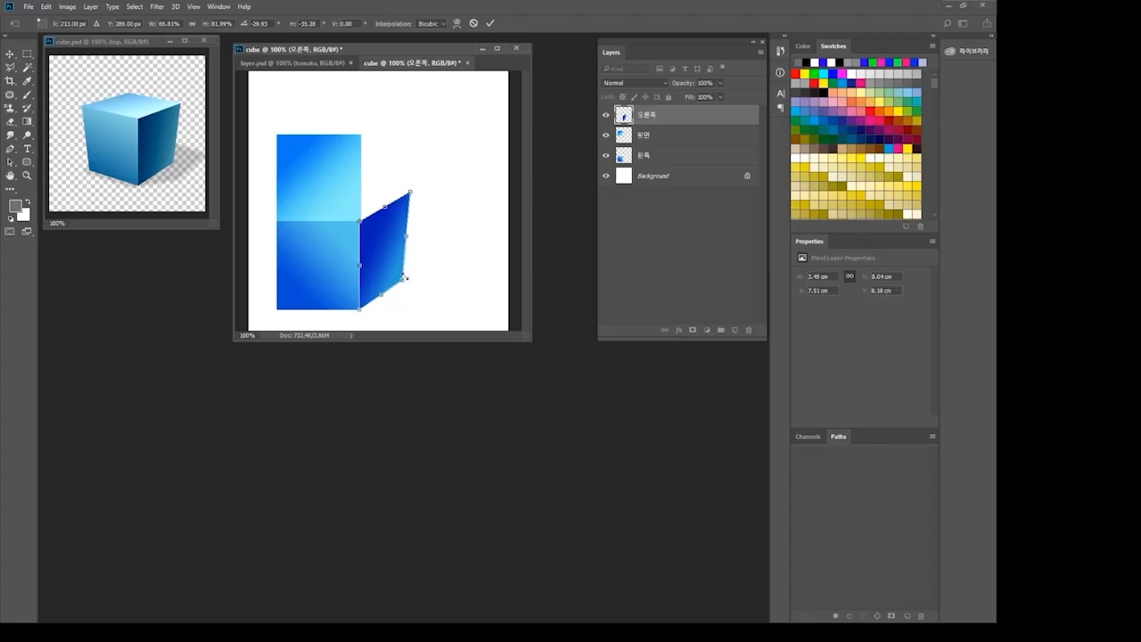
{"action": "key", "text": "Return"}
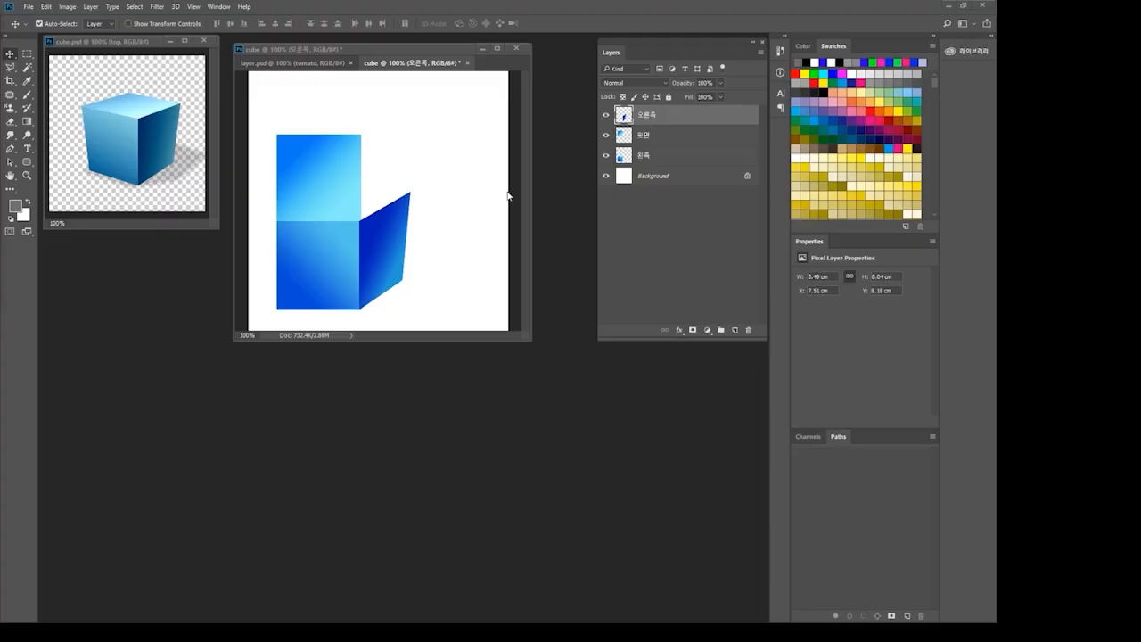
Step: Start Free Transform on the 윗면 square and move its reference point to the square's lower-right corner
{"action": "left_click", "coordinate": [671, 138]}
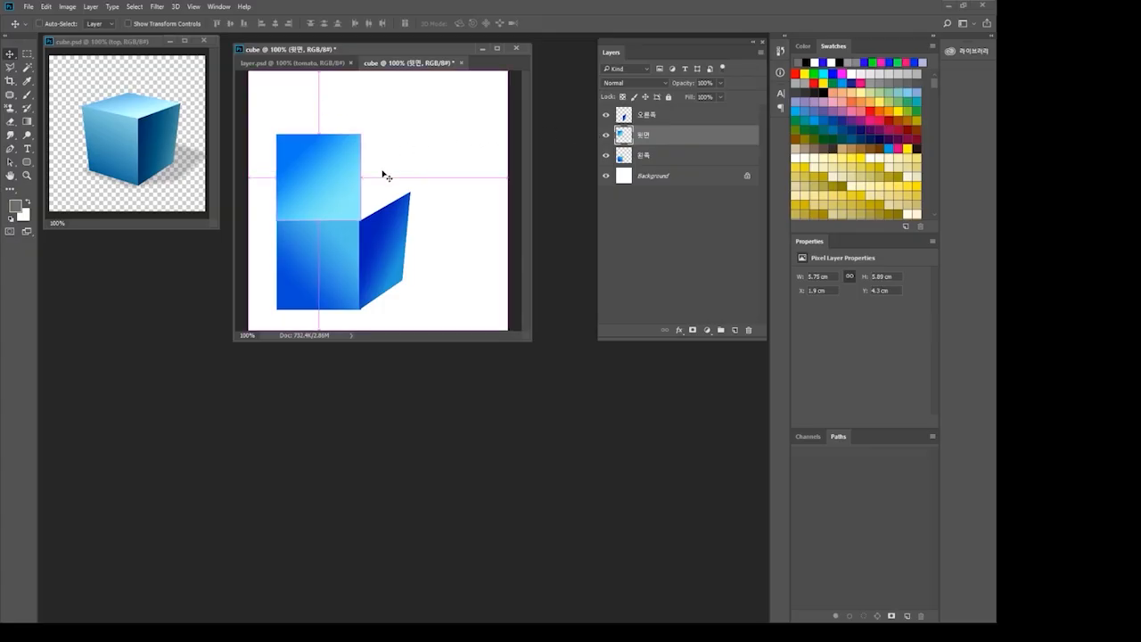
{"action": "key", "text": "ctrl+t"}
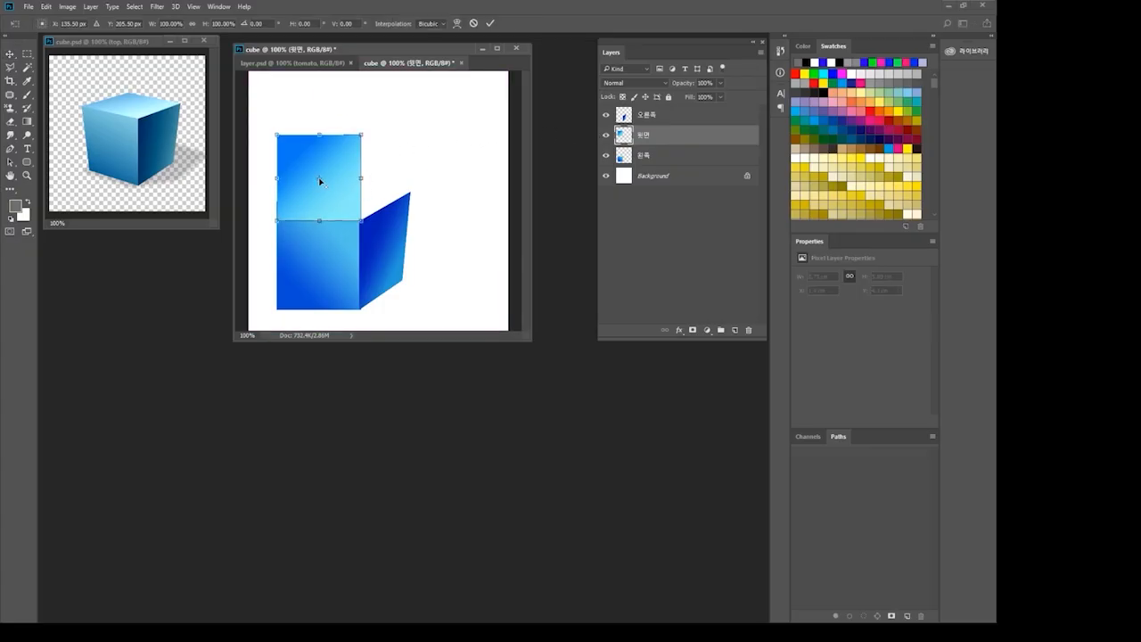
{"action": "left_click_drag", "start_coordinate": [320, 182], "coordinate": [361, 222]}
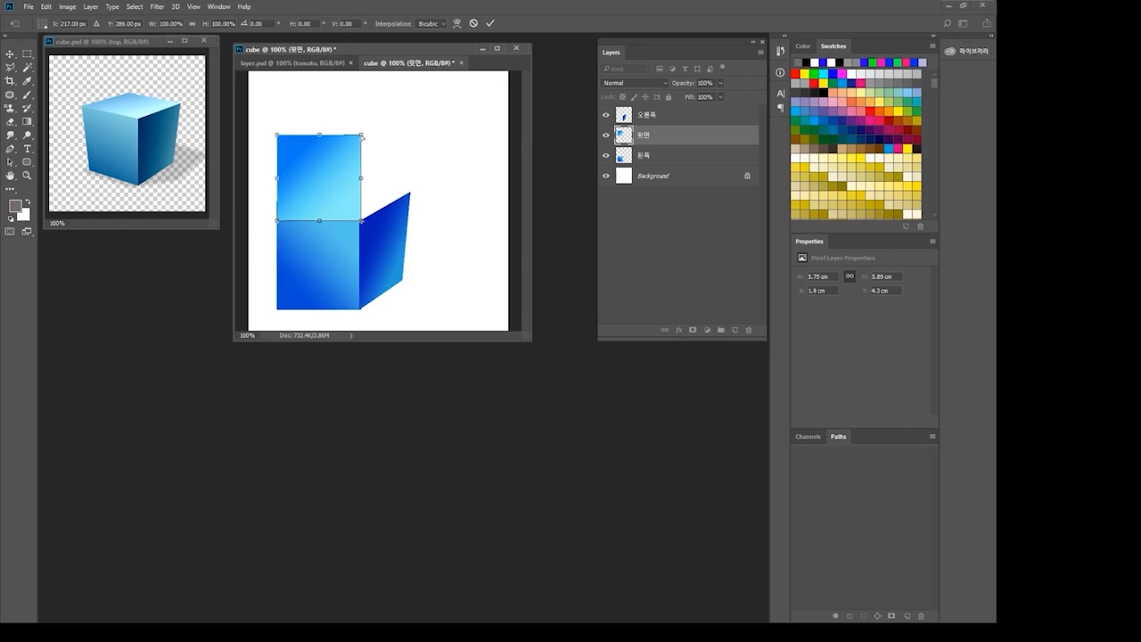
Step: Distort the 윗면 square into the cube's receding top face, meeting the right face's outer corner and raising its front-left corner slightly, and apply the transform
{"action": "left_click_drag", "start_coordinate": [361, 136], "coordinate": [413, 191]}
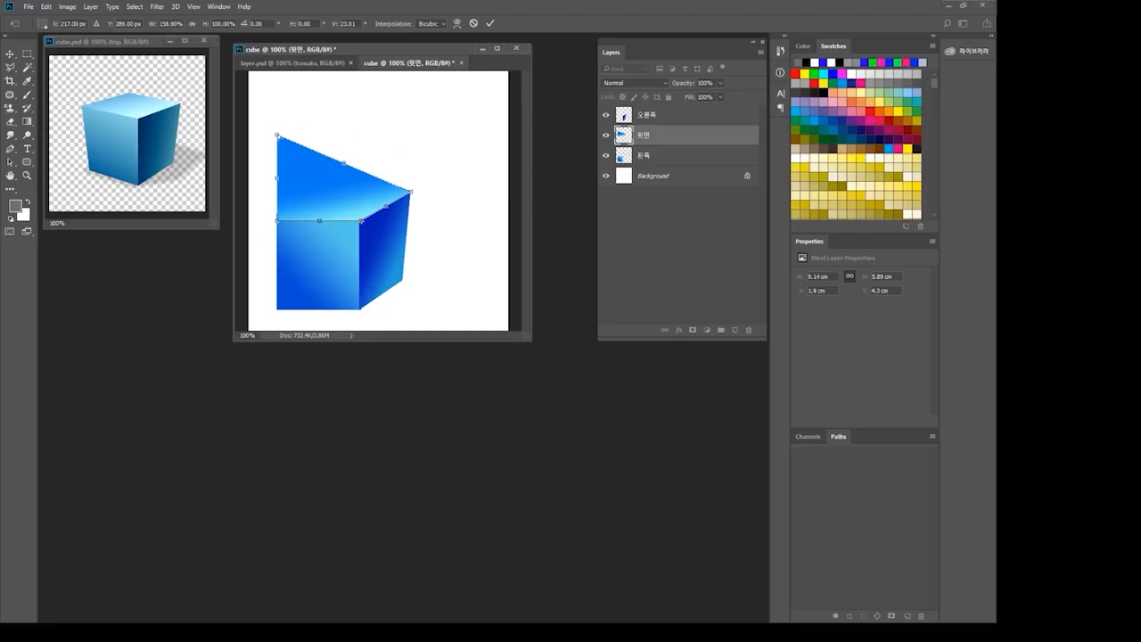
{"action": "left_click_drag", "start_coordinate": [278, 136], "coordinate": [330, 187]}
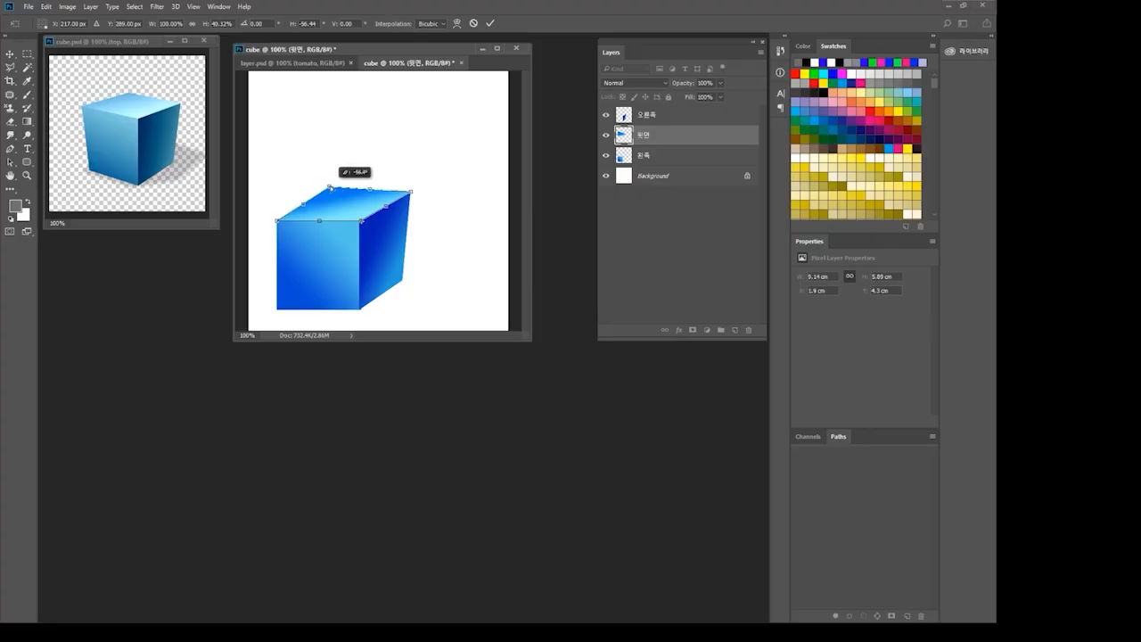
{"action": "left_click_drag", "start_coordinate": [330, 187], "coordinate": [336, 184]}
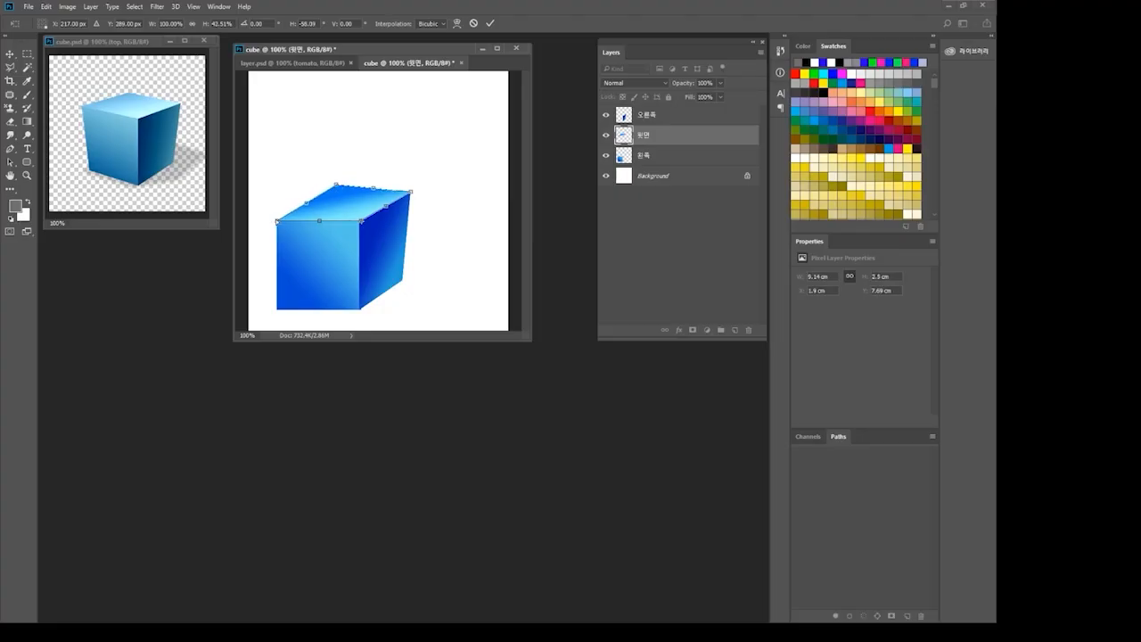
{"action": "mouse_move", "coordinate": [277, 221]}
{"action": "left_mouse_down"}
{"action": "mouse_move", "coordinate": [285, 204]}
{"action": "mouse_move", "coordinate": [275, 215]}
{"action": "left_mouse_up"}
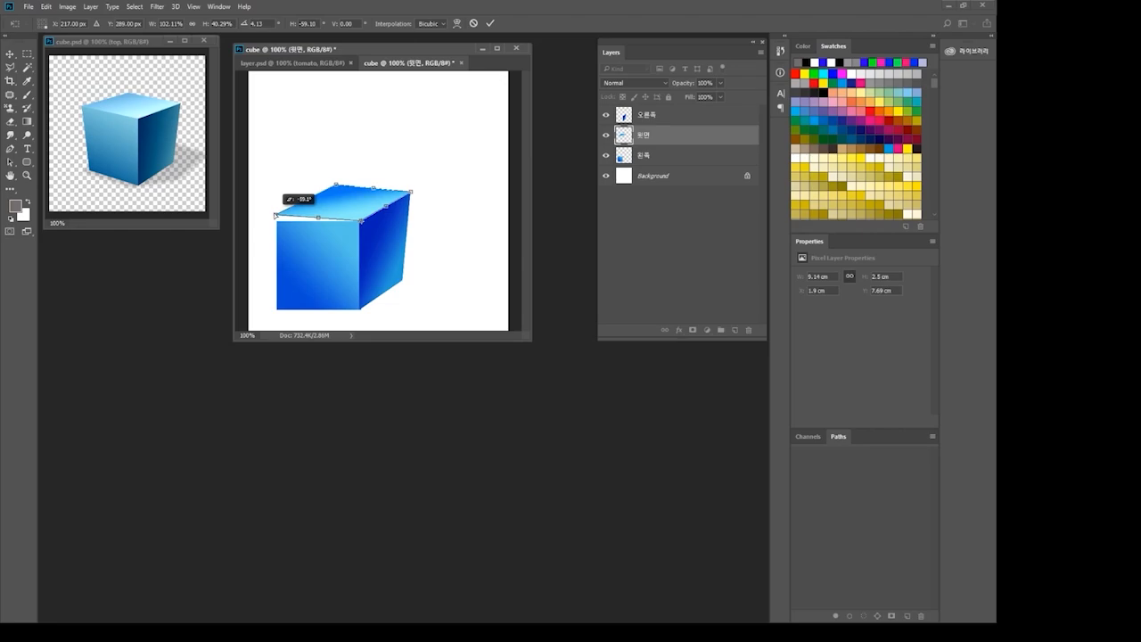
{"action": "left_click_drag", "start_coordinate": [275, 215], "coordinate": [276, 216]}
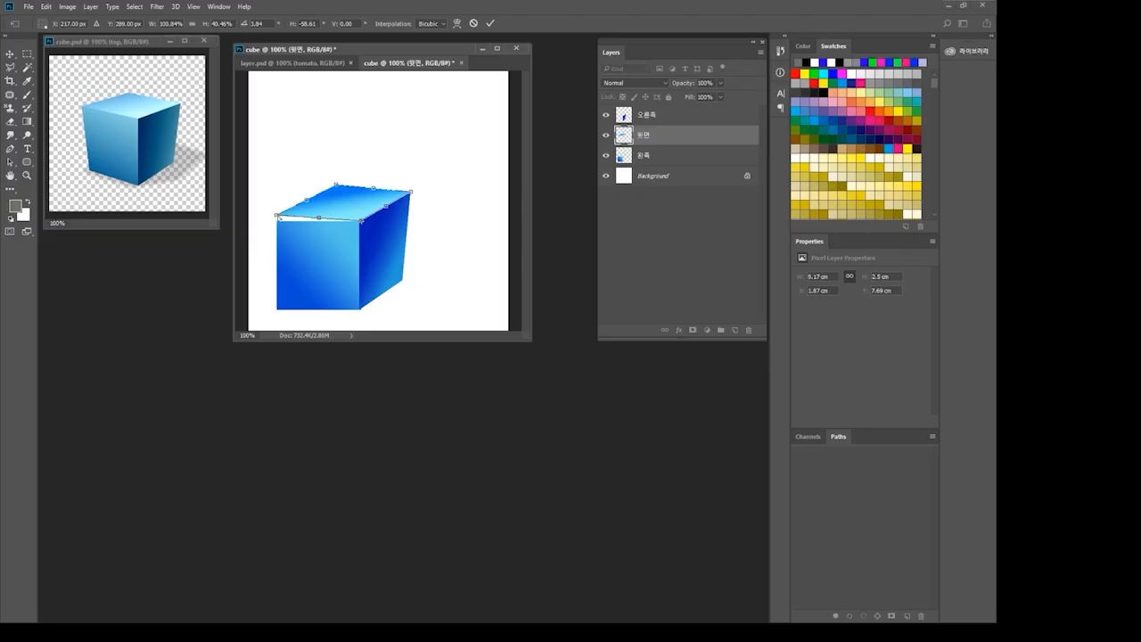
{"action": "left_click_drag", "start_coordinate": [277, 215], "coordinate": [279, 213]}
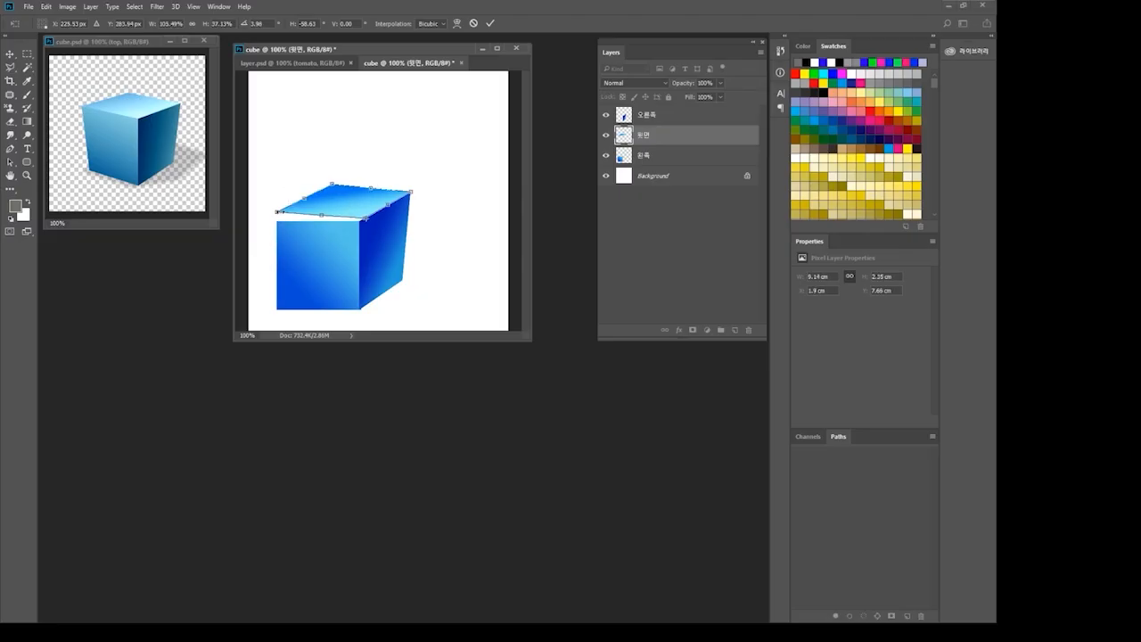
{"action": "key", "text": "ctrl+z"}
{"action": "key", "text": "Return"}
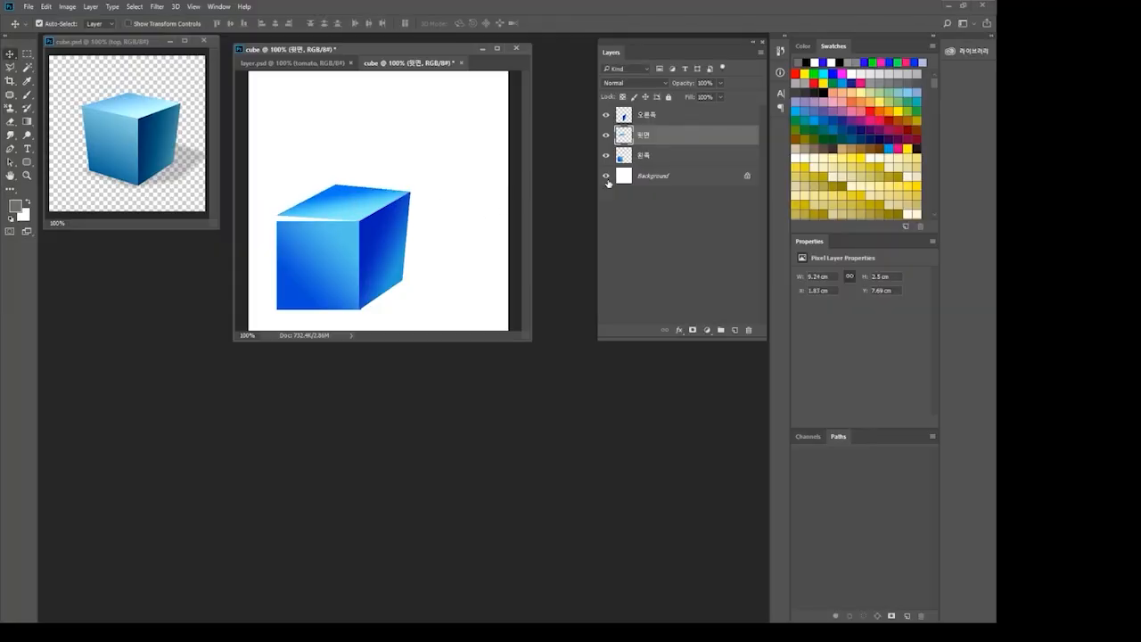
Step: Distort the 왼쪽 square into the cube's left face, aligning its upper-left corner with the top face and pulling its lower-left corner inward and up
{"action": "left_click", "coordinate": [660, 157]}
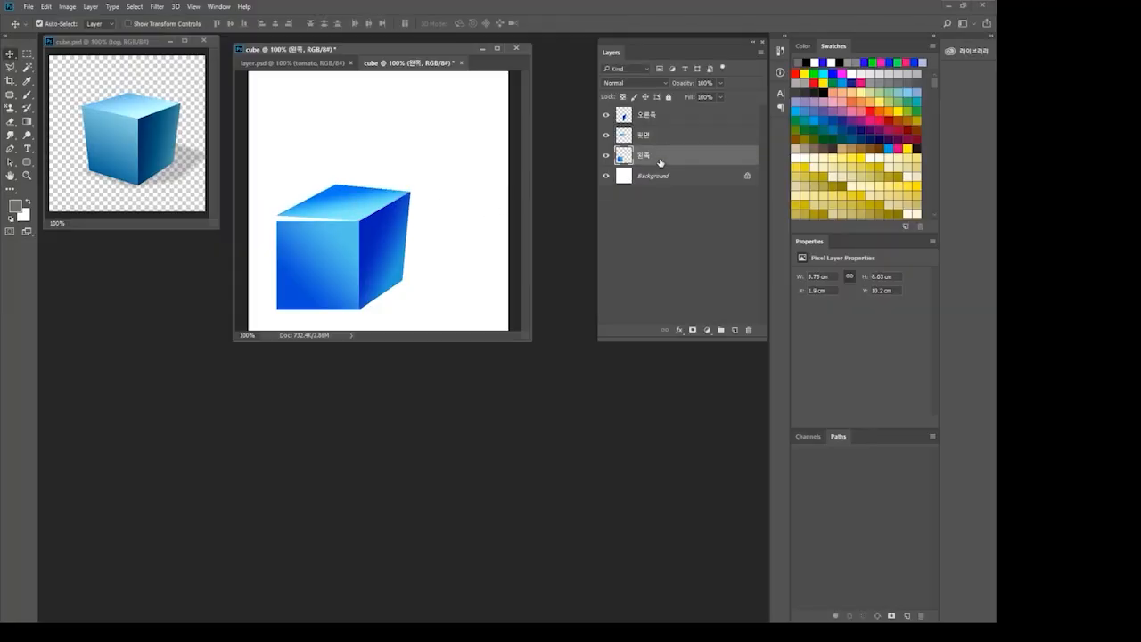
{"action": "key", "text": "ctrl+t"}
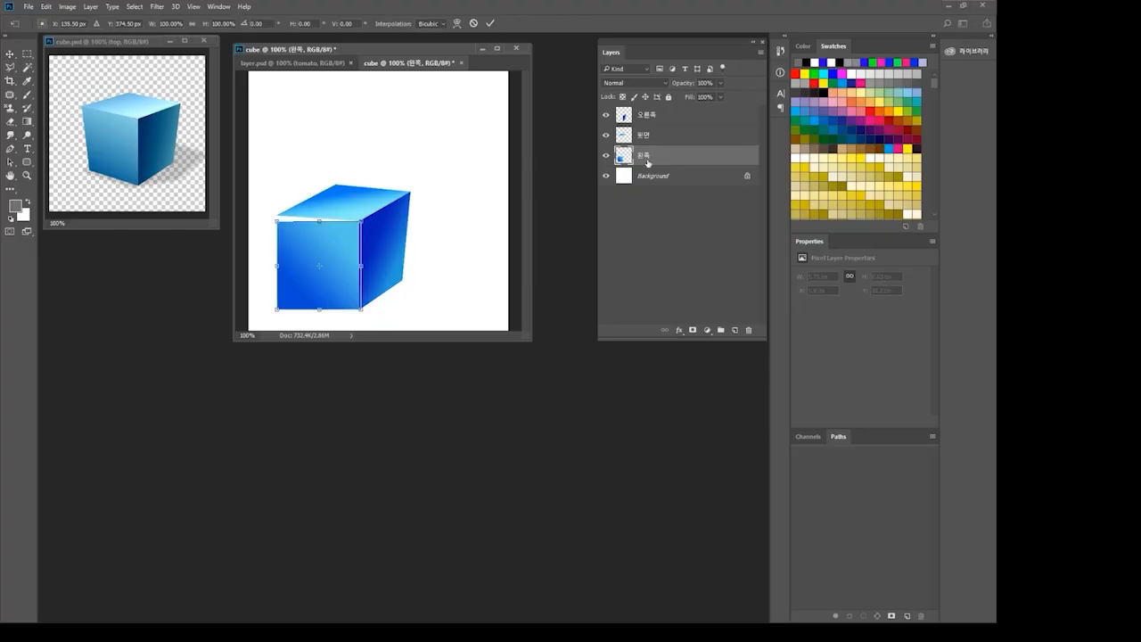
{"action": "left_click_drag", "start_coordinate": [321, 268], "coordinate": [362, 225]}
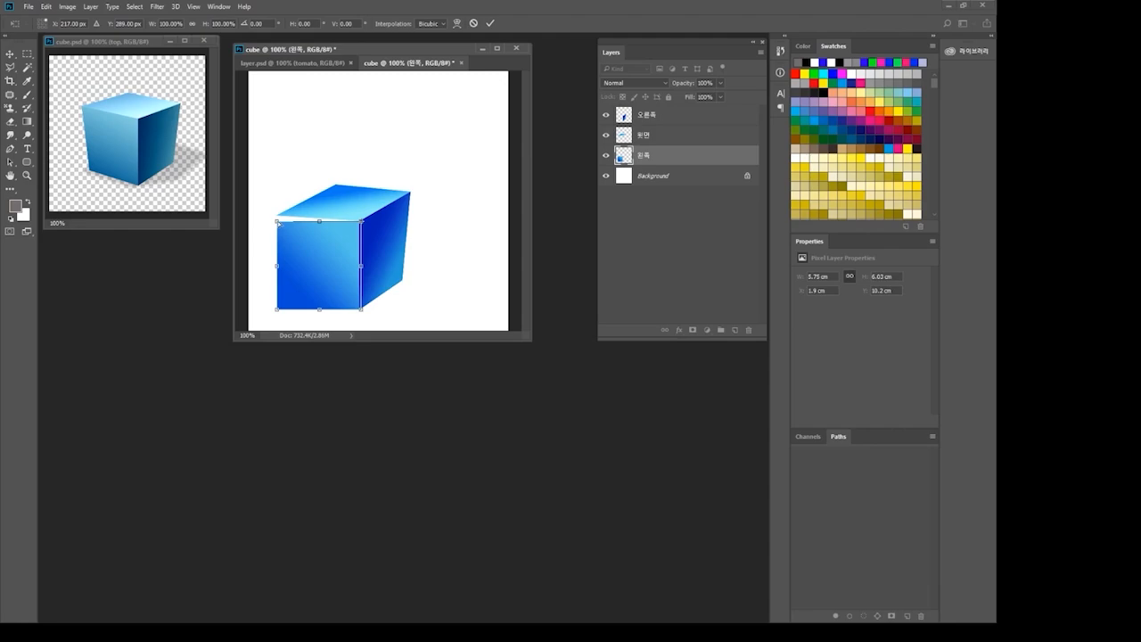
{"action": "left_click_drag", "start_coordinate": [277, 220], "coordinate": [277, 215]}
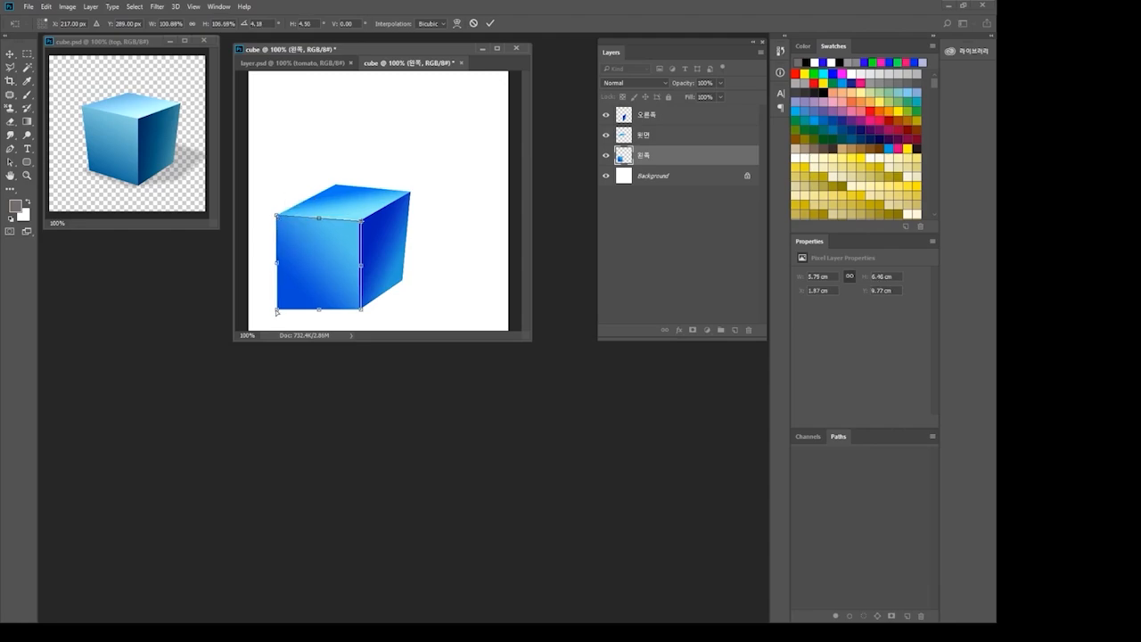
{"action": "left_click_drag", "start_coordinate": [277, 309], "coordinate": [295, 303]}
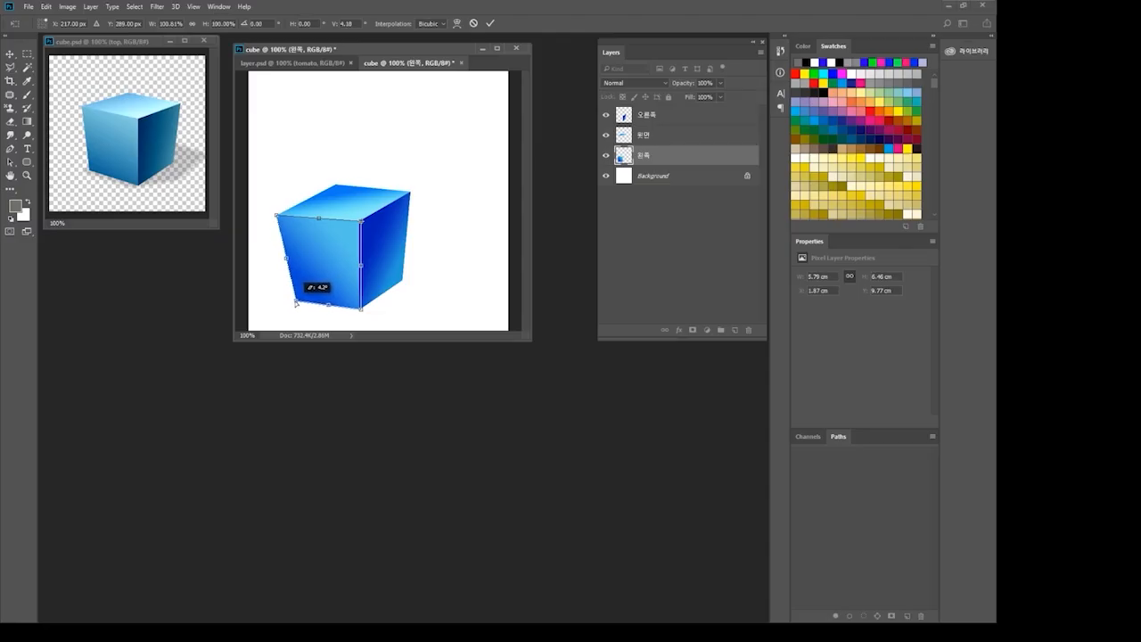
{"action": "left_click_drag", "start_coordinate": [295, 303], "coordinate": [295, 300]}
{"action": "double_click", "coordinate": [335, 260]}
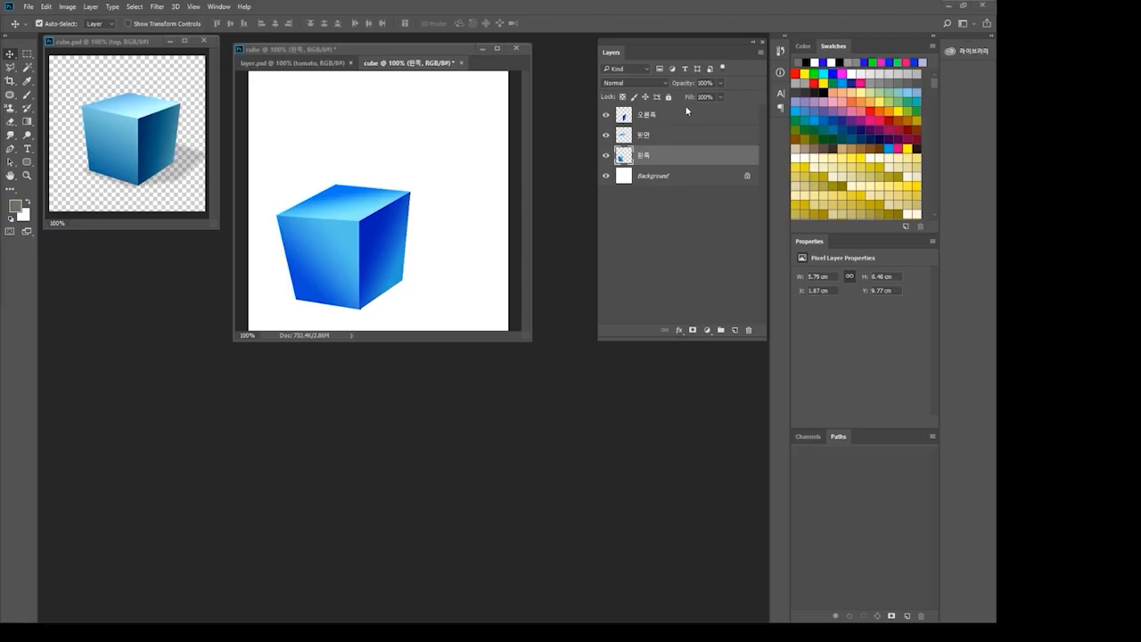
Step: Check the 오른쪽 and 윗면 layers by toggling their visibility, and merge the three face layers into one
{"action": "left_click", "coordinate": [607, 116]}
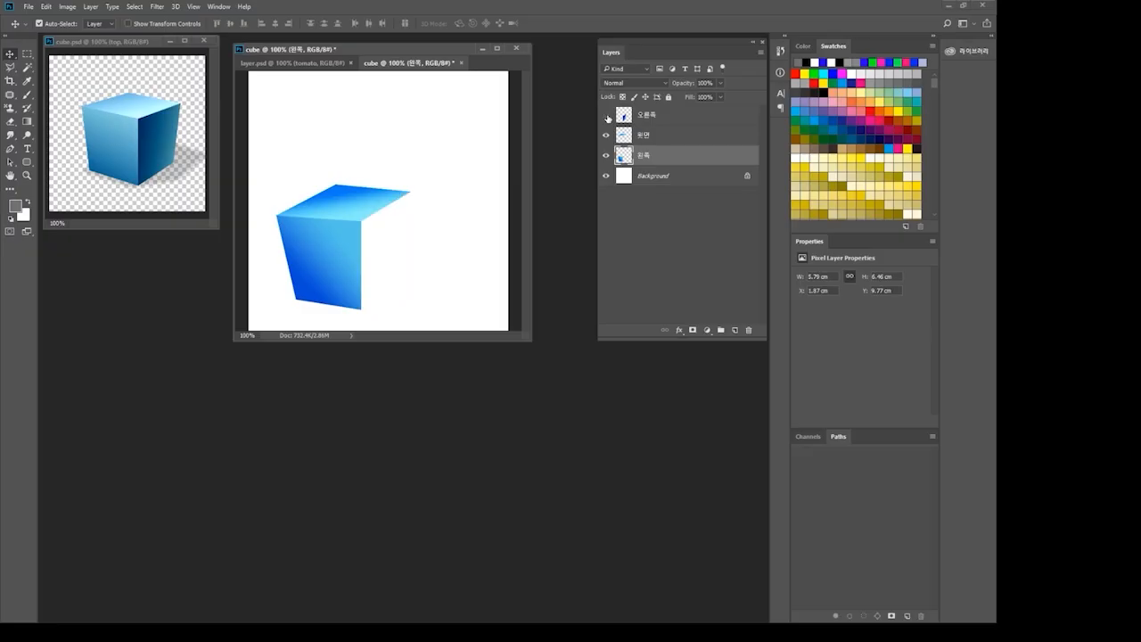
{"action": "left_click", "coordinate": [606, 116]}
{"action": "left_click", "coordinate": [607, 135]}
{"action": "left_click", "coordinate": [607, 136]}
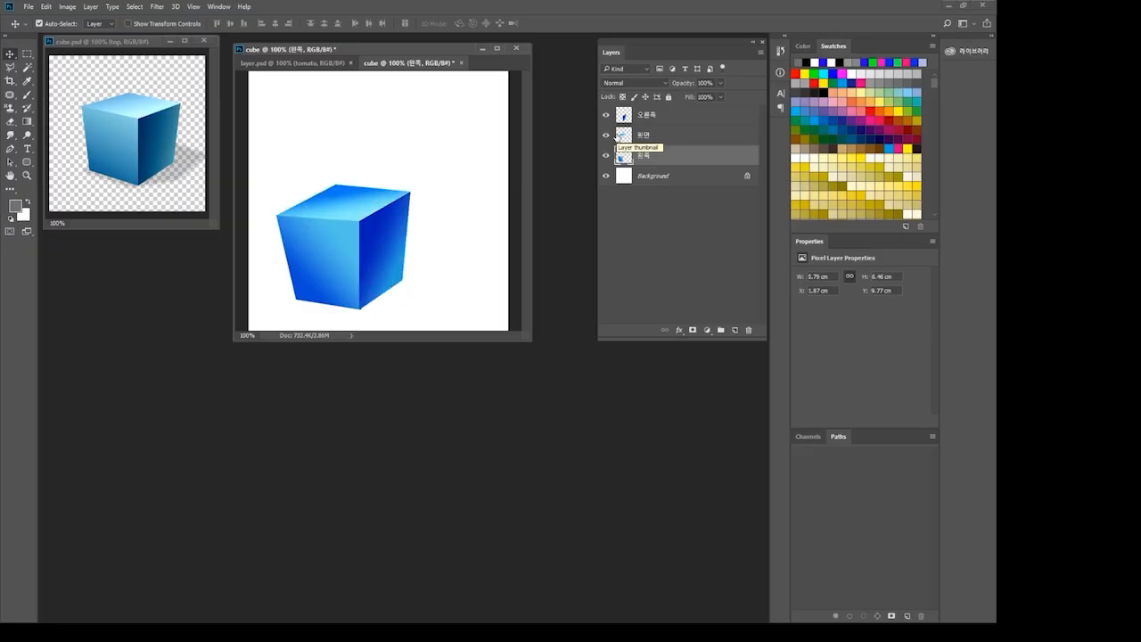
{"action": "left_click", "coordinate": [677, 119], "text": "shift"}
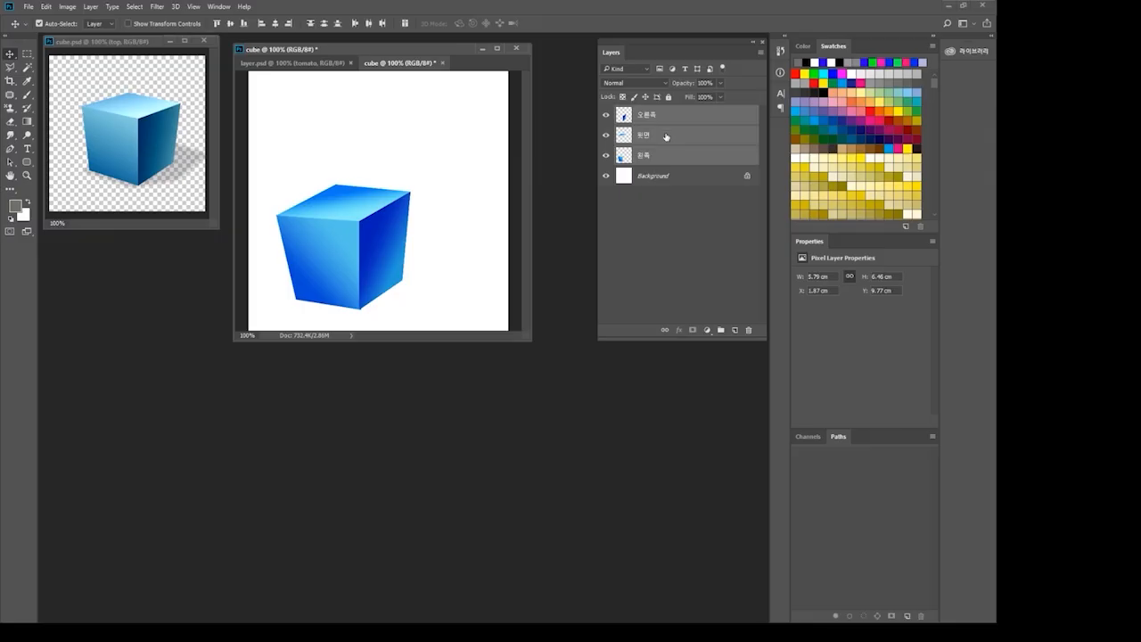
{"action": "right_click", "coordinate": [666, 139]}
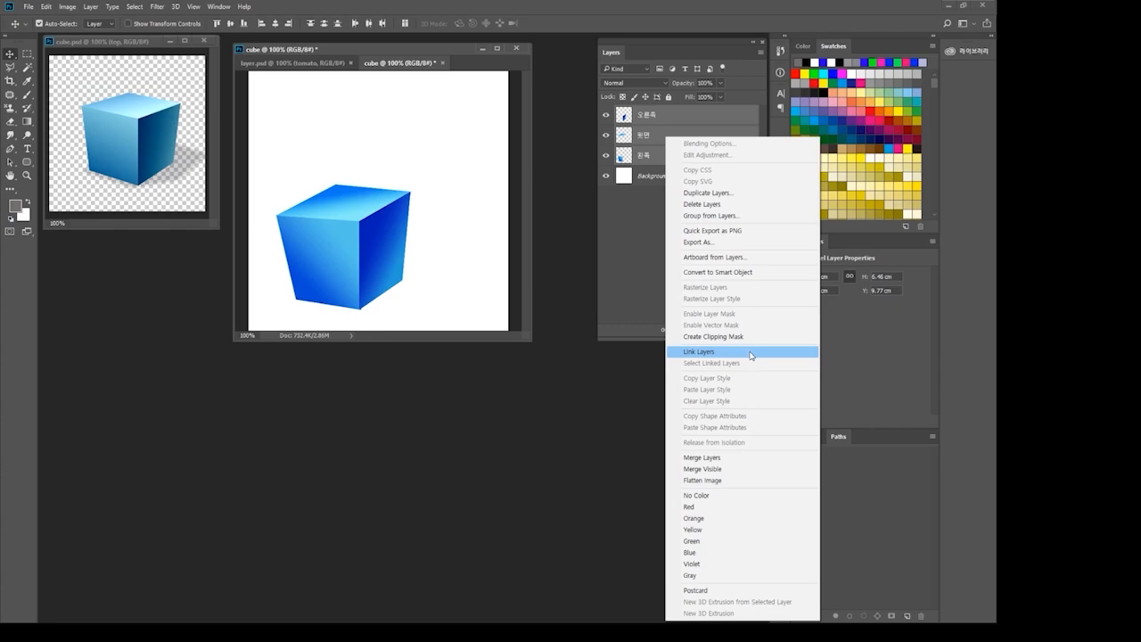
{"action": "left_click", "coordinate": [732, 459]}
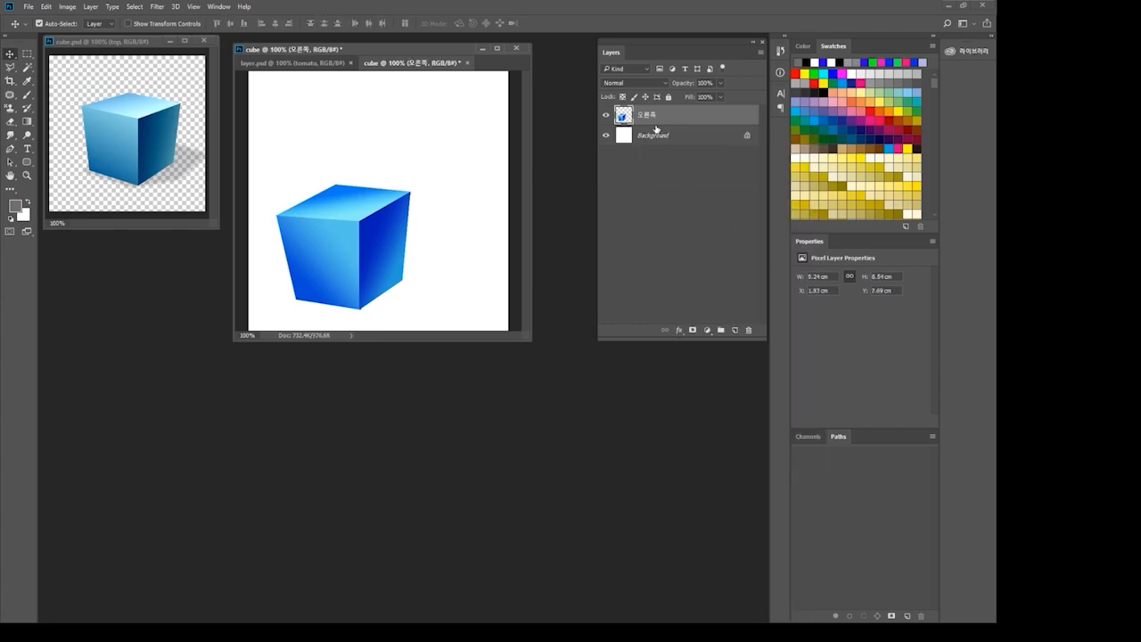
{"action": "left_click", "coordinate": [607, 117]}
{"action": "left_click", "coordinate": [606, 117]}
Step: Rename the merged cube layer to 육면체 and check it by hiding and showing it
{"action": "double_click", "coordinate": [645, 116]}
{"action": "type", "text": "큐"}
{"action": "key", "text": "BackSpace"}
{"action": "type", "text": "ㅊ"}
{"action": "key", "text": "BackSpace"}
{"action": "type", "text": "쳐ㅠㄷ"}
{"action": "key", "text": "Return"}
{"action": "double_click", "coordinate": [646, 116]}
{"action": "type", "text": "ㅊㅠ"}
{"action": "key", "text": "BackSpace"}
{"action": "type", "text": "육면체"}
{"action": "key", "text": "Return"}
{"action": "left_click", "coordinate": [606, 115]}
{"action": "left_click", "coordinate": [606, 116]}
Step: Add a new layer above 육면체 and name it 그림자
{"action": "left_click", "coordinate": [735, 331]}
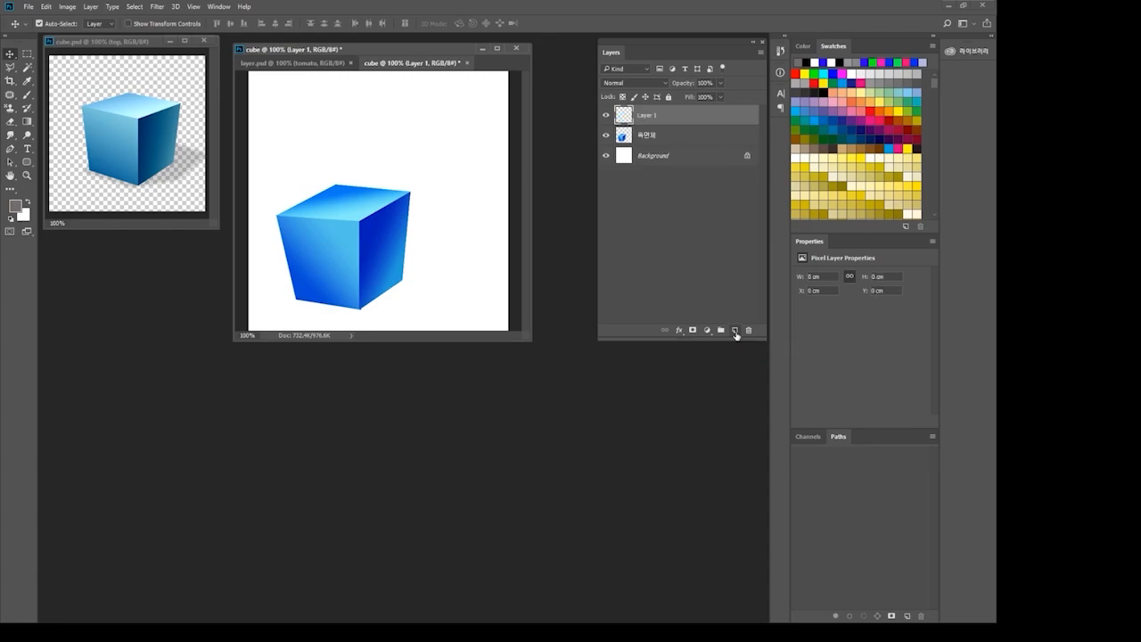
{"action": "double_click", "coordinate": [654, 117]}
{"action": "type", "text": "그림자"}
{"action": "key", "text": "Return"}
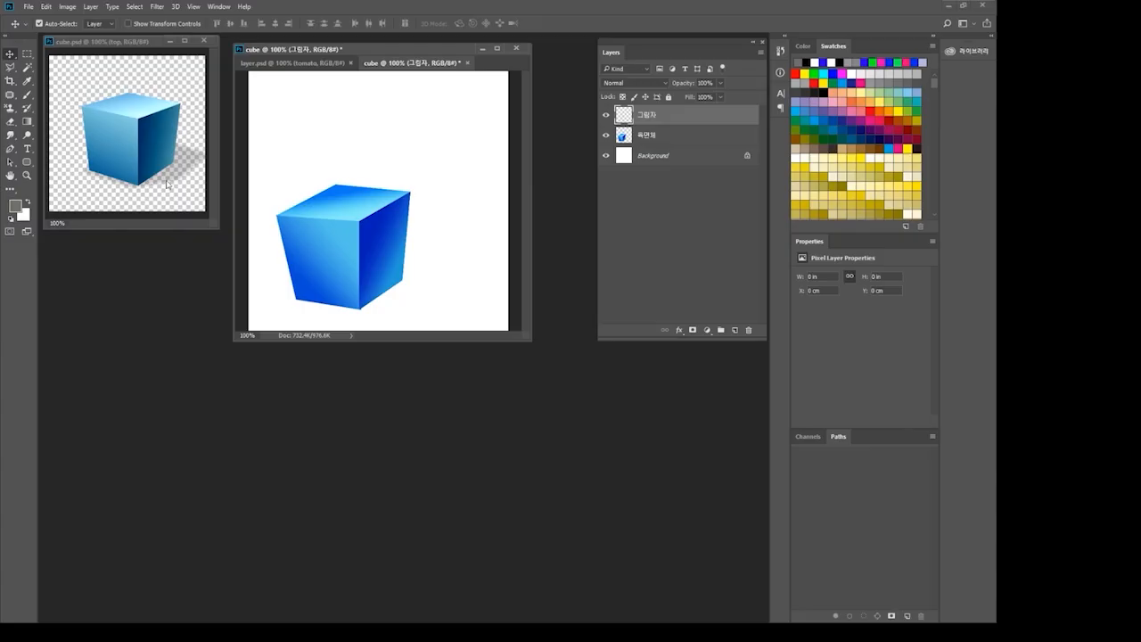
Step: Outline a cast-shadow shape with the Polygonal Lasso, running along the cube's base and extending out beyond its right face
{"action": "left_click", "coordinate": [11, 68]}
{"action": "left_click", "coordinate": [11, 68]}
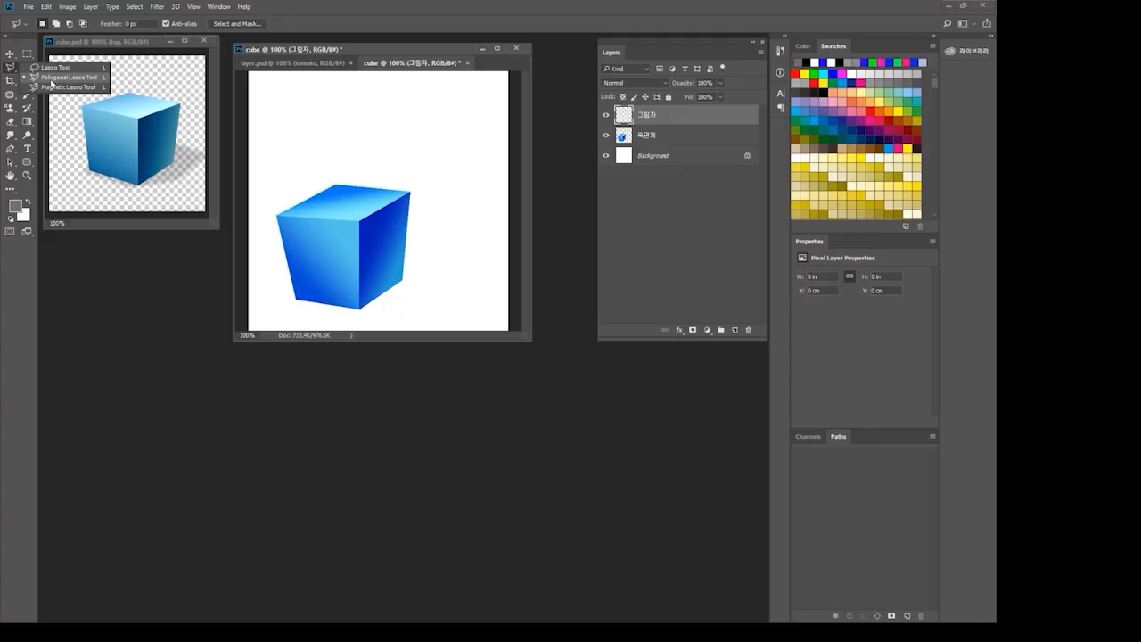
{"action": "left_click", "coordinate": [52, 79]}
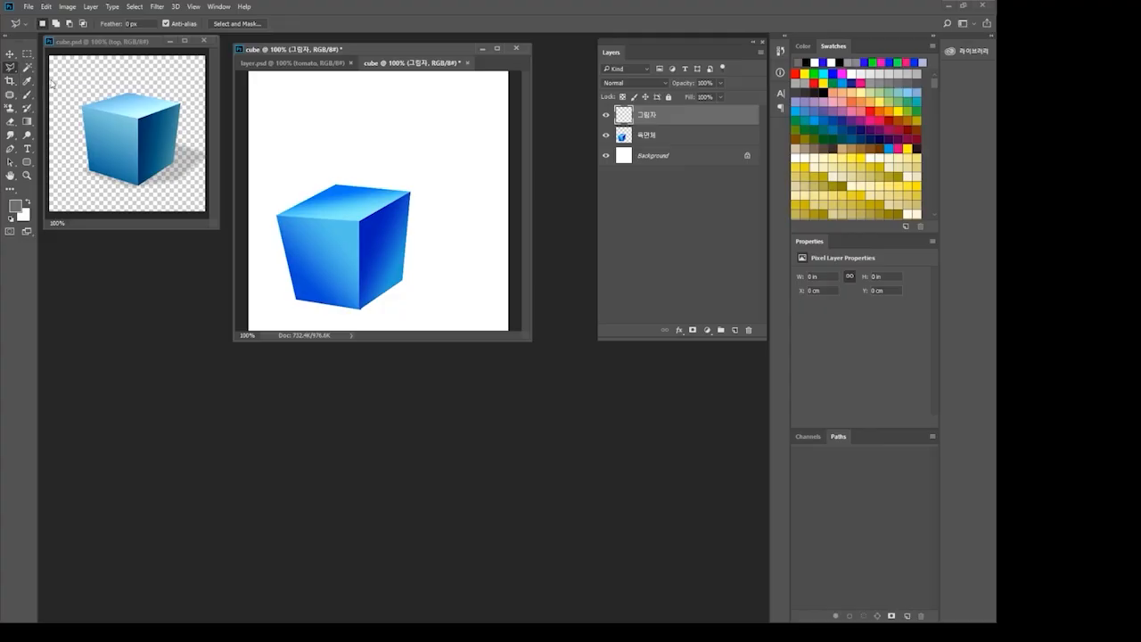
{"action": "left_click", "coordinate": [296, 301]}
{"action": "left_click", "coordinate": [370, 256]}
{"action": "left_click", "coordinate": [454, 264]}
{"action": "left_click", "coordinate": [399, 302]}
{"action": "left_click", "coordinate": [298, 303]}
Step: Set the foreground color to a medium gray with RGB 150, 147, 147
{"action": "left_click", "coordinate": [15, 209]}
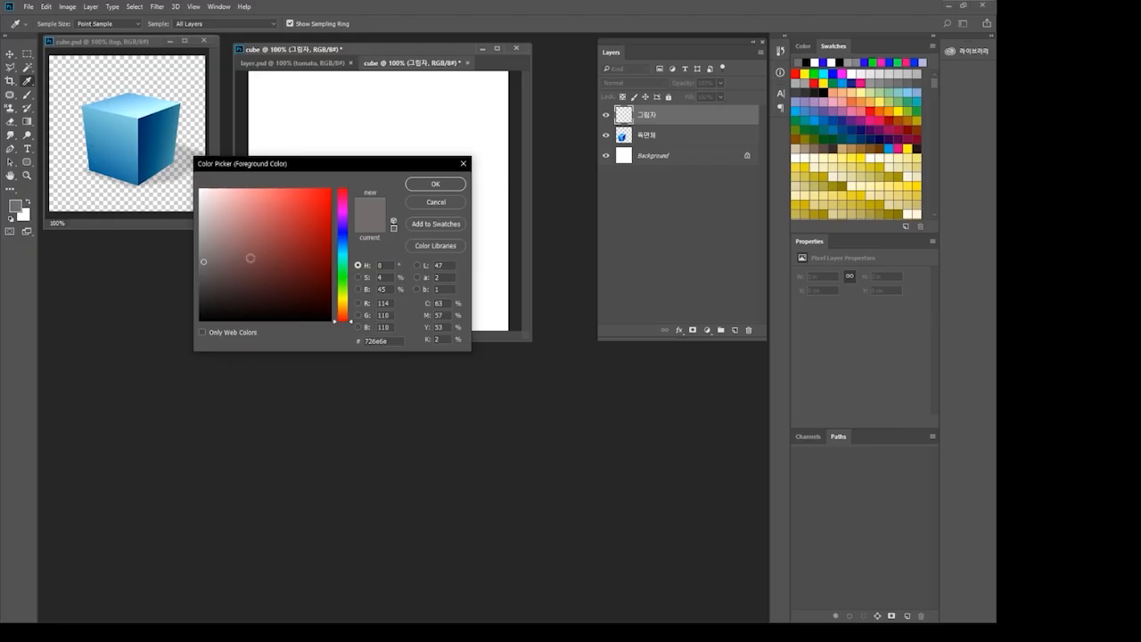
{"action": "left_click", "coordinate": [202, 271]}
{"action": "left_click", "coordinate": [201, 243]}
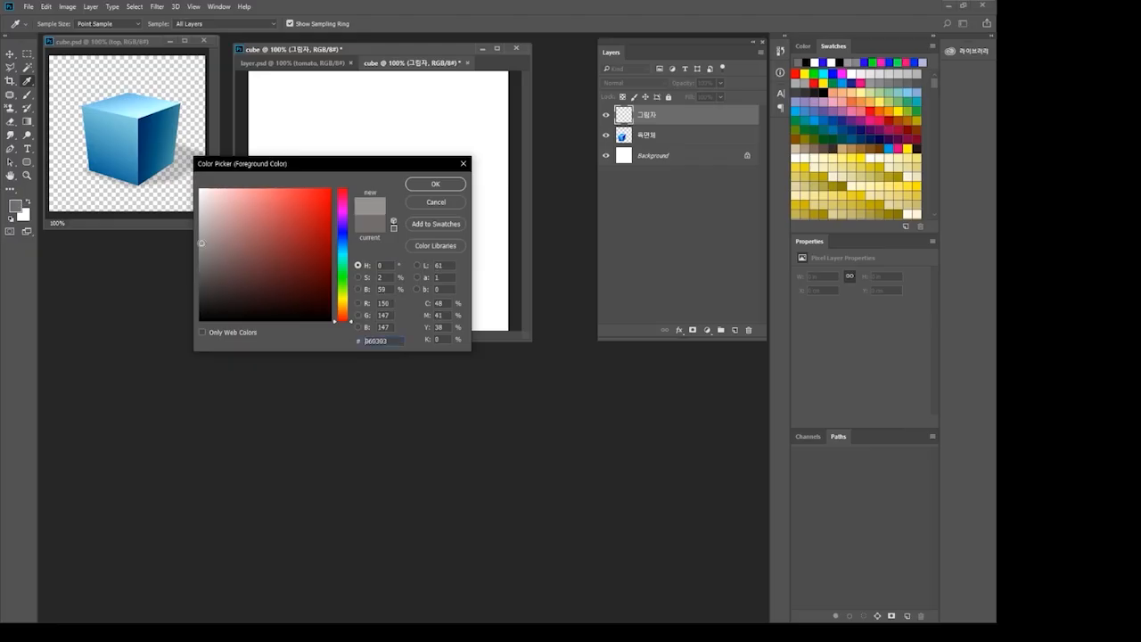
{"action": "left_click", "coordinate": [433, 184]}
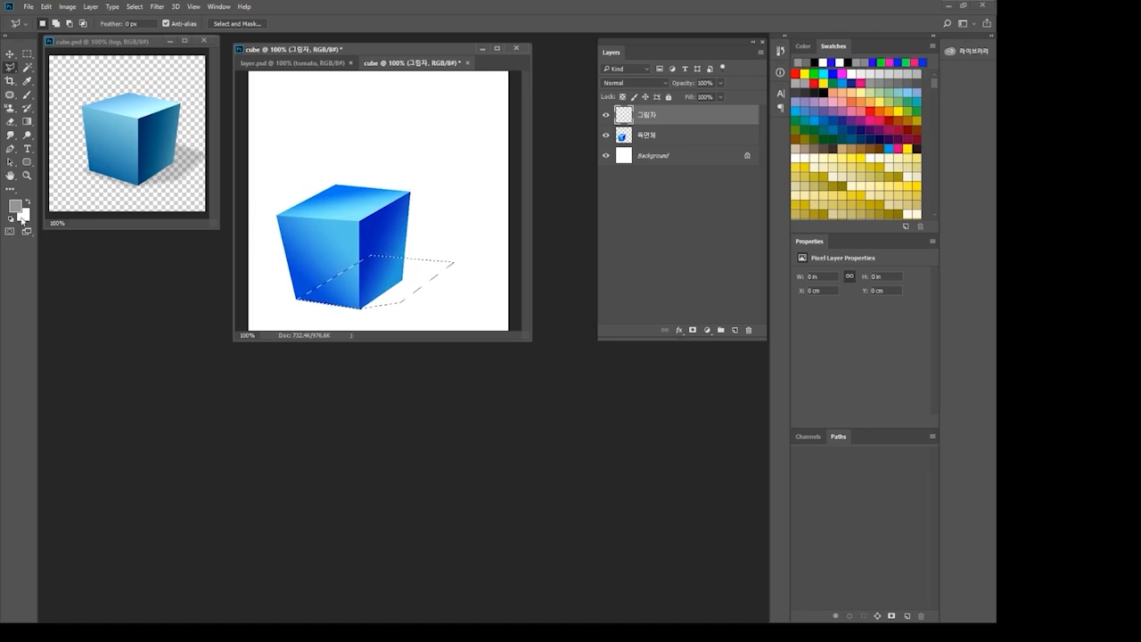
Step: Fill the shadow selection with the gray using the Paint Bucket, move the 그림자 layer below 육면체, and deselect
{"action": "left_click", "coordinate": [11, 81]}
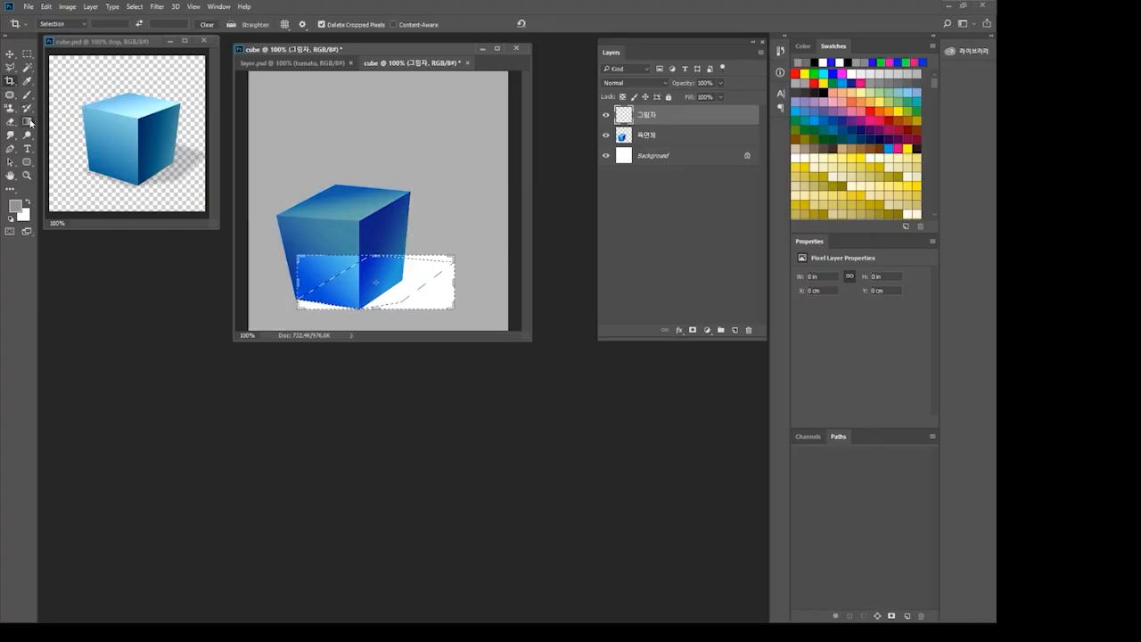
{"action": "left_click", "coordinate": [28, 121]}
{"action": "left_click", "coordinate": [81, 131]}
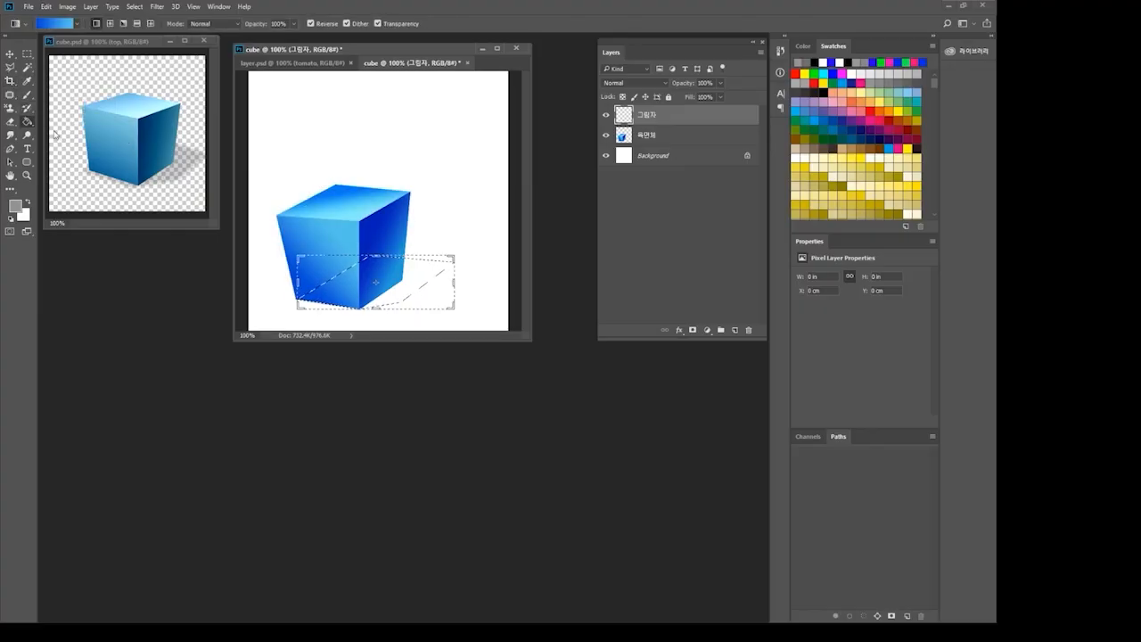
{"action": "left_click", "coordinate": [382, 266]}
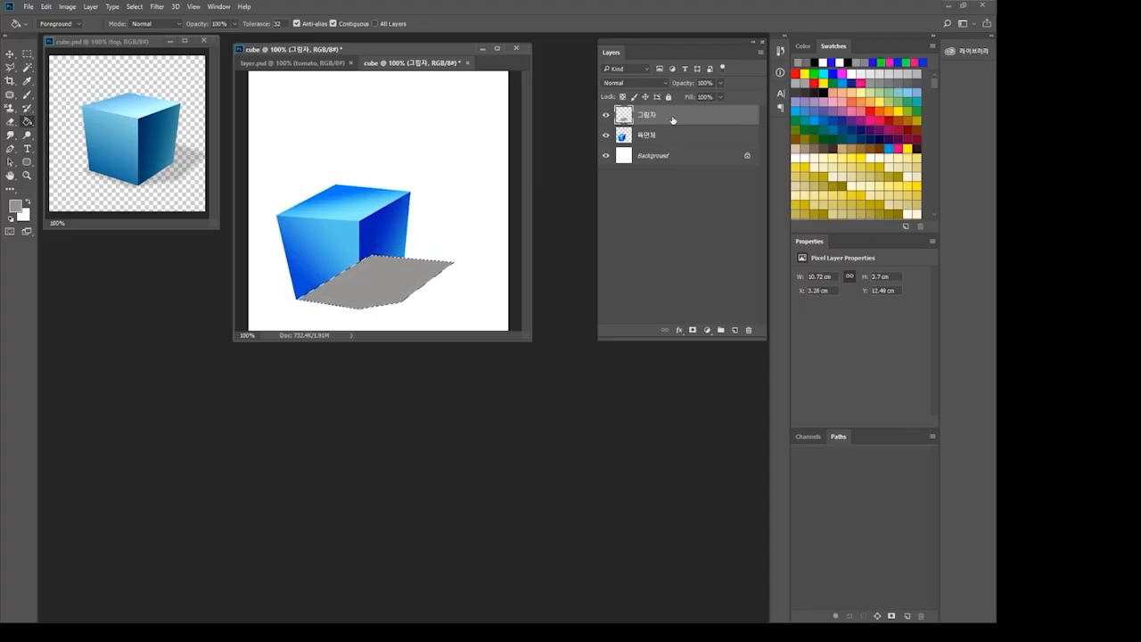
{"action": "left_click_drag", "start_coordinate": [674, 121], "coordinate": [678, 142]}
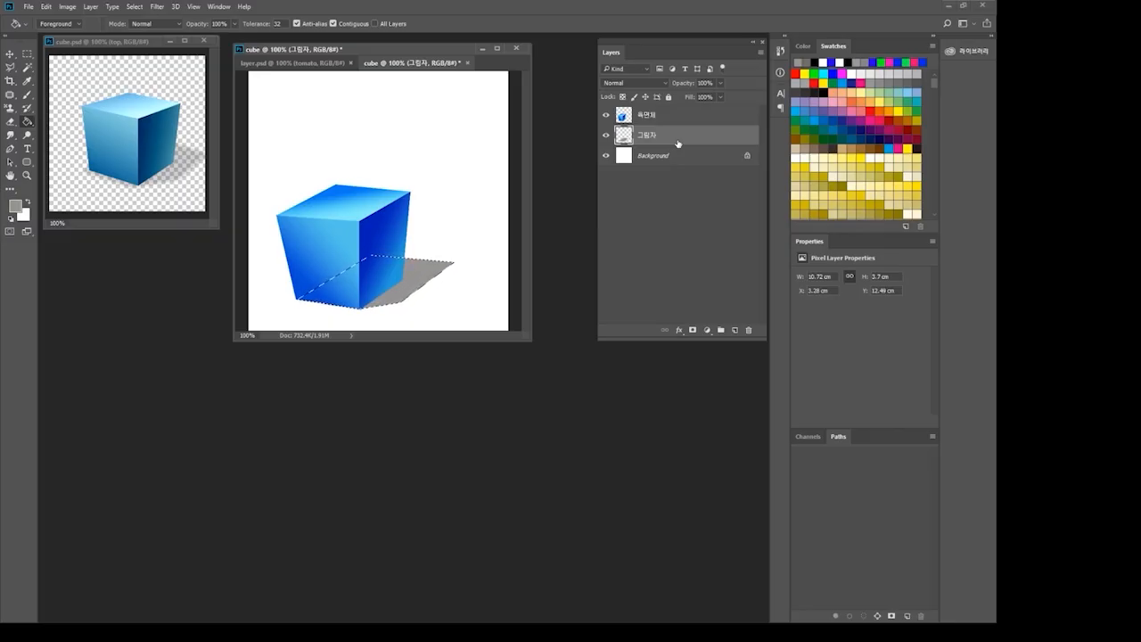
{"action": "key", "text": "ctrl+d"}
Step: Inspect the shadow up close, delete the 그림자 layer, and add a new empty layer between 육면체 and Background
{"action": "left_click", "coordinate": [26, 176]}
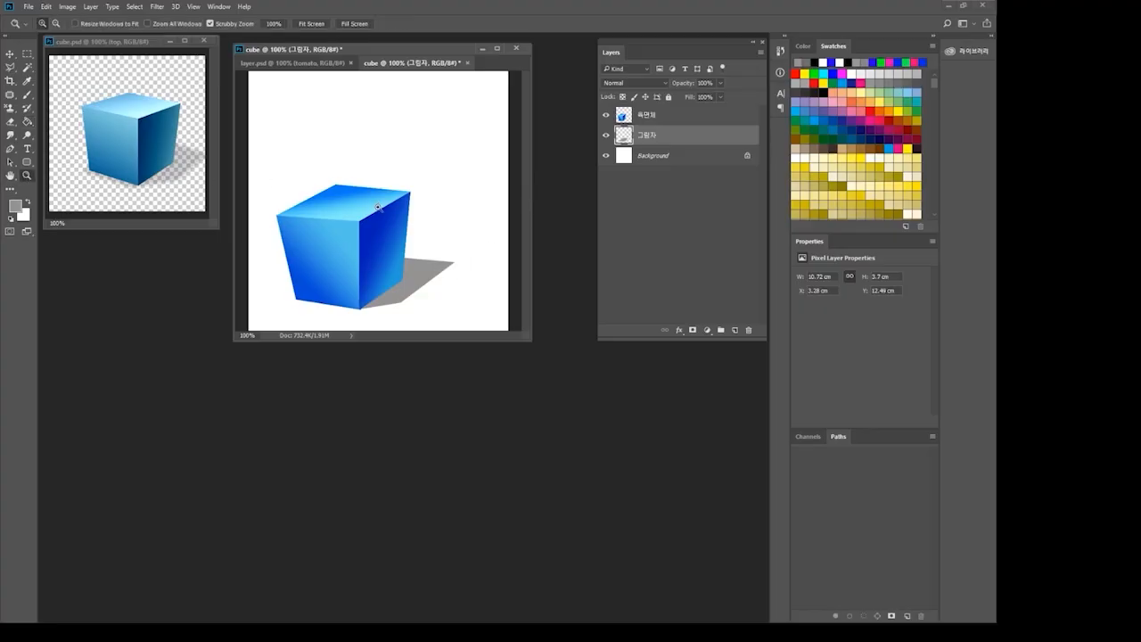
{"action": "left_click_drag", "start_coordinate": [378, 206], "coordinate": [411, 193]}
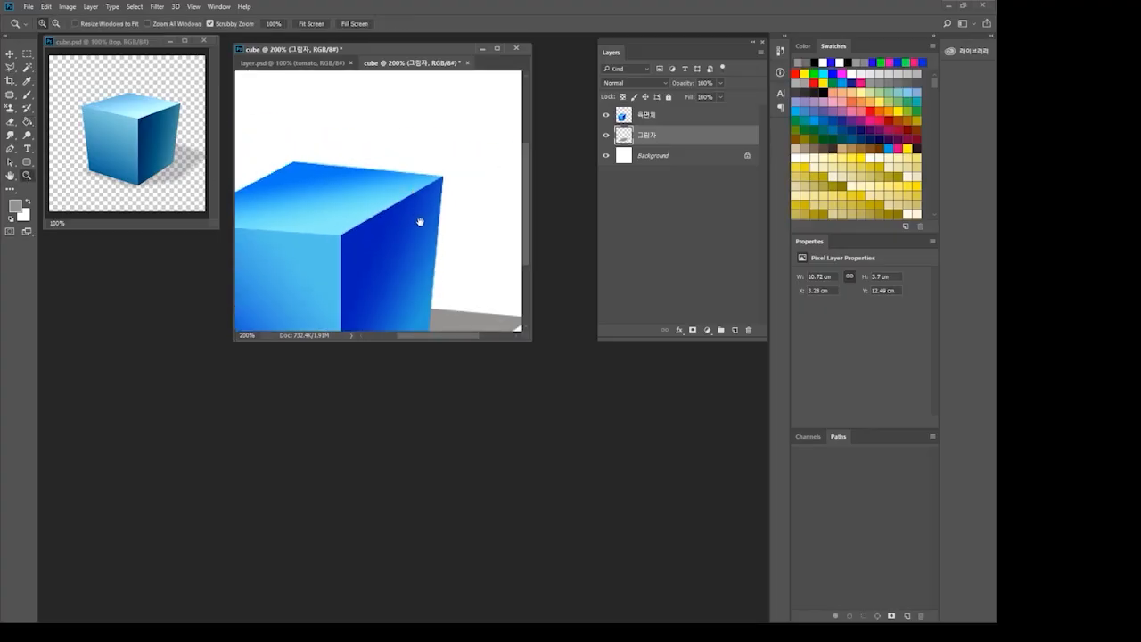
{"action": "left_click_drag", "start_coordinate": [428, 244], "coordinate": [411, 144]}
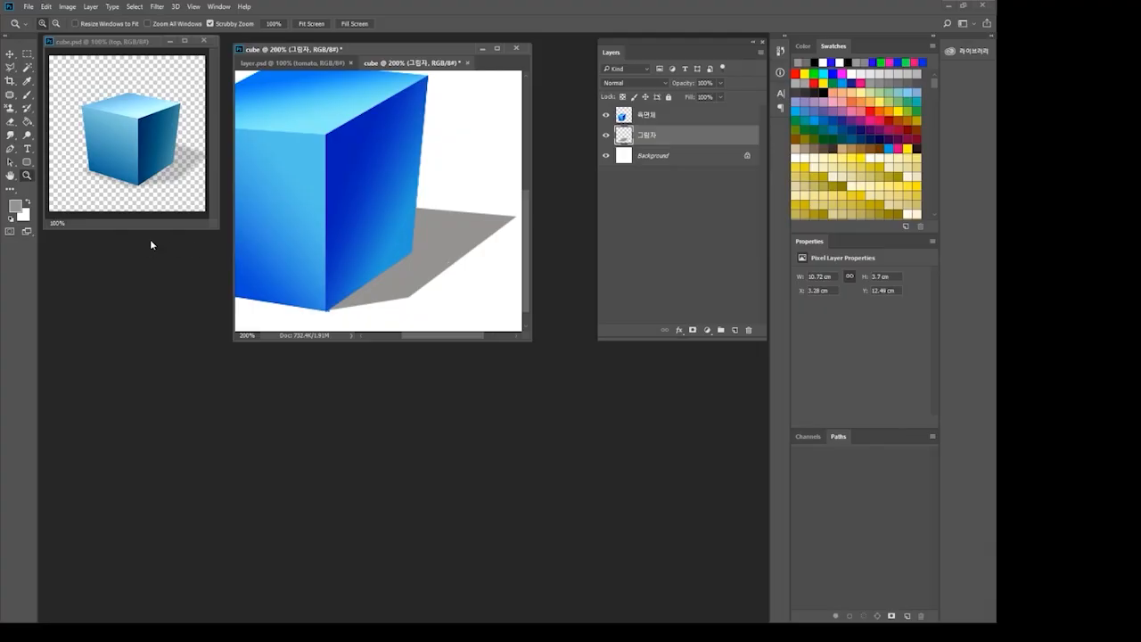
{"action": "double_click", "coordinate": [26, 176]}
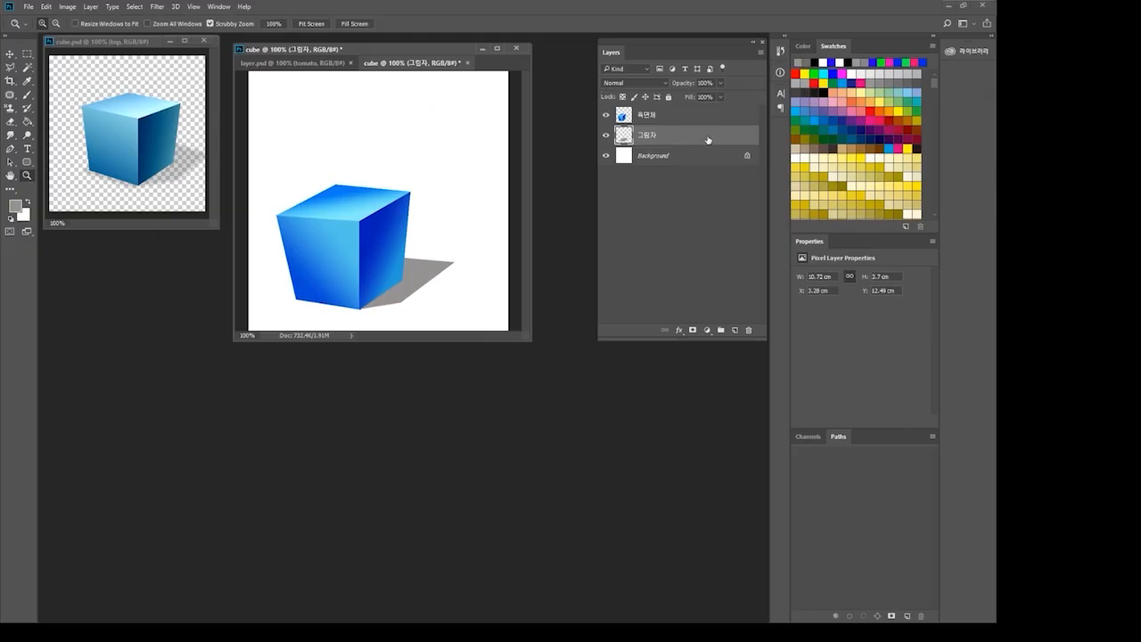
{"action": "left_click_drag", "start_coordinate": [707, 140], "coordinate": [748, 331]}
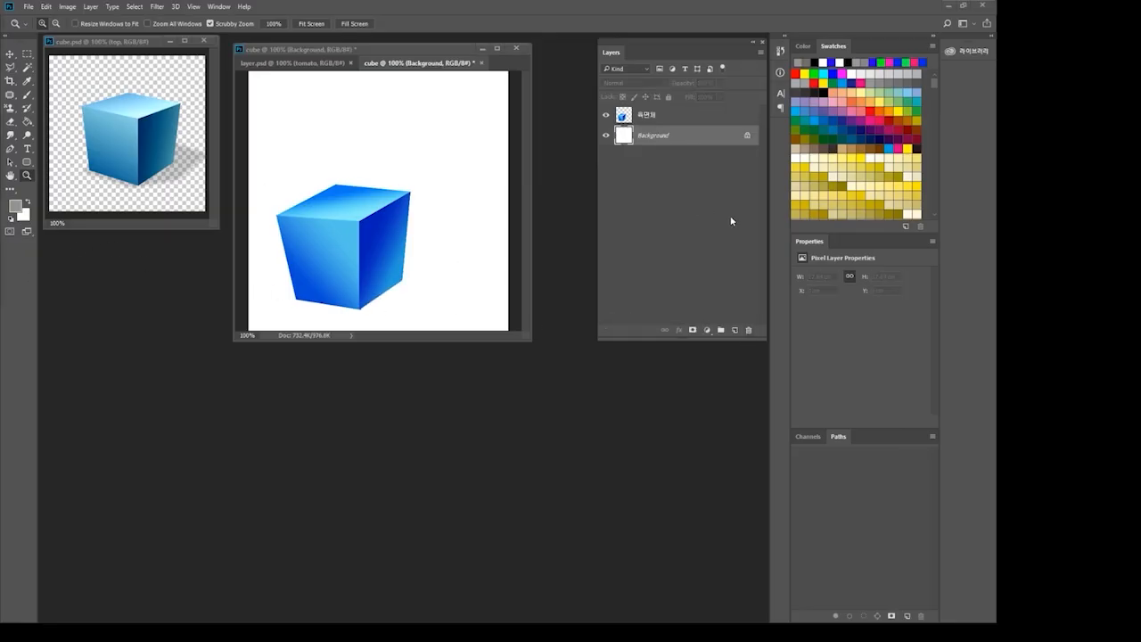
{"action": "left_click", "coordinate": [735, 331]}
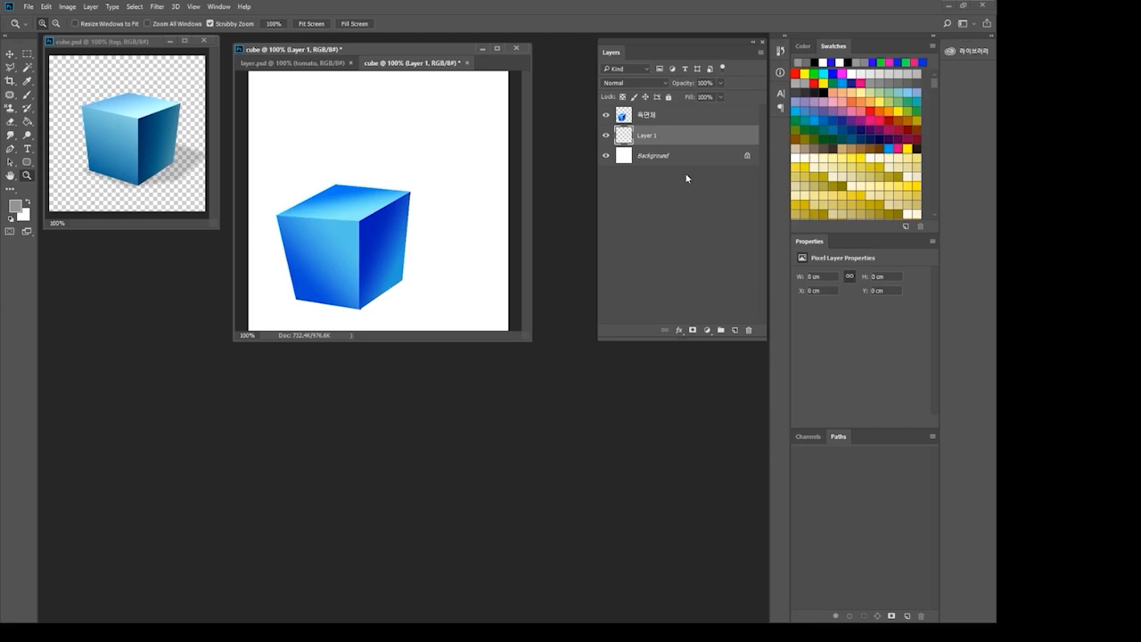
Step: Rename the new empty layer between 육면체 and Background as 그림자
{"action": "double_click", "coordinate": [646, 135]}
{"action": "type", "text": "그림자"}
{"action": "key", "text": "Return"}
Step: Outline a cast-shadow shape along the cube's base and out past its right face using the Polygonal Lasso with a 15 px feather
{"action": "left_click", "coordinate": [9, 68]}
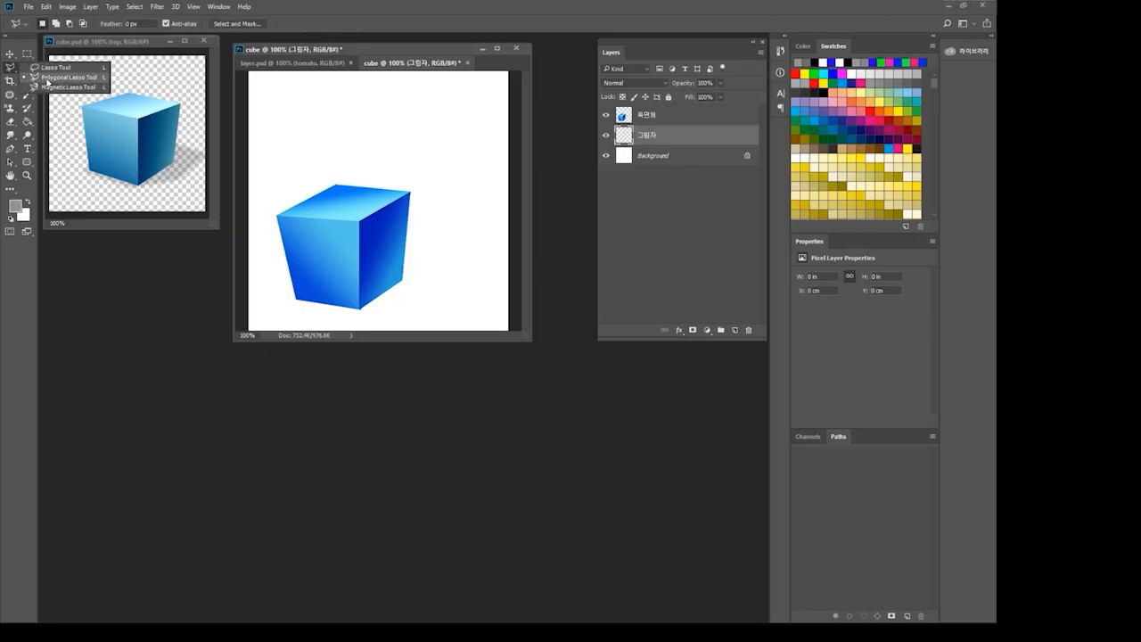
{"action": "left_click", "coordinate": [47, 79]}
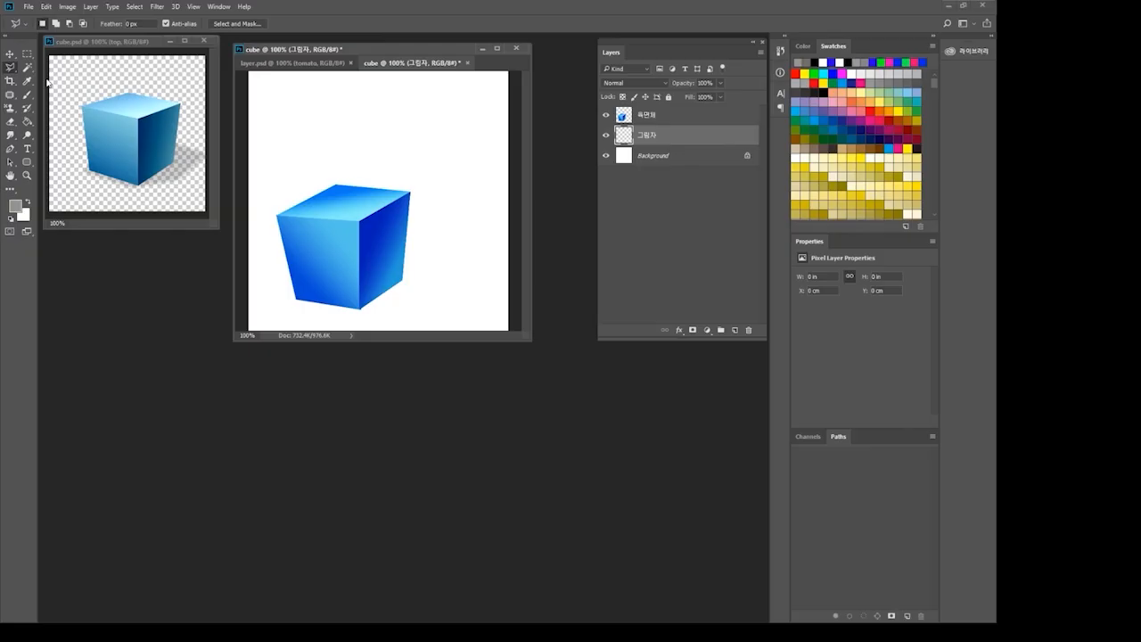
{"action": "left_click", "coordinate": [132, 24]}
{"action": "type", "text": "15"}
{"action": "left_click", "coordinate": [297, 297]}
{"action": "left_click", "coordinate": [372, 252]}
{"action": "left_click", "coordinate": [457, 262]}
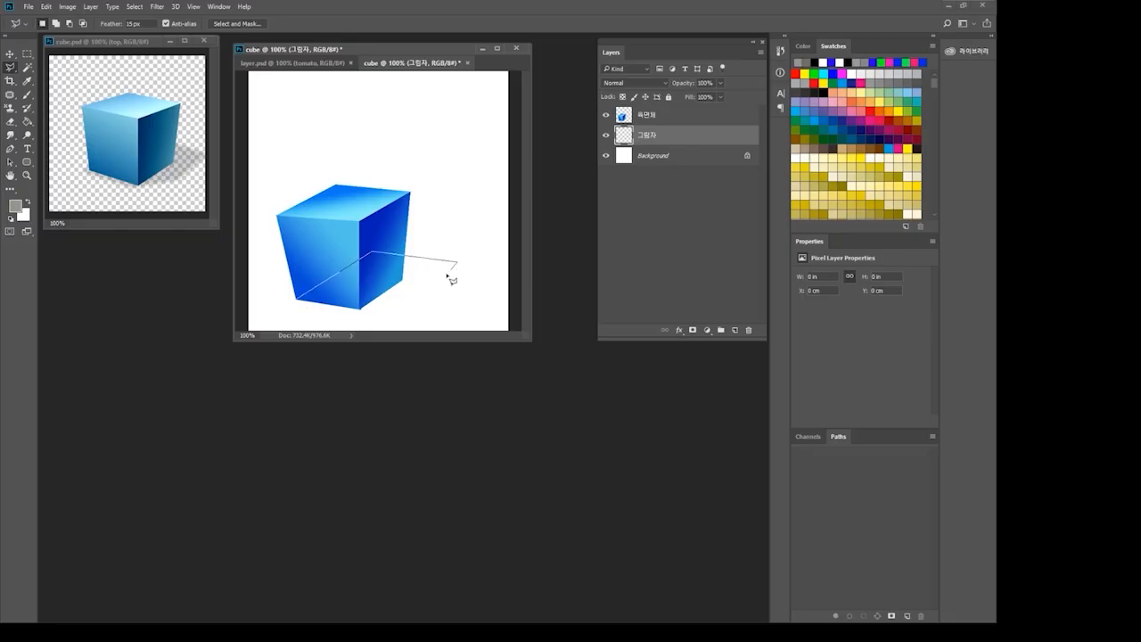
{"action": "left_click", "coordinate": [406, 297]}
{"action": "left_click", "coordinate": [360, 309]}
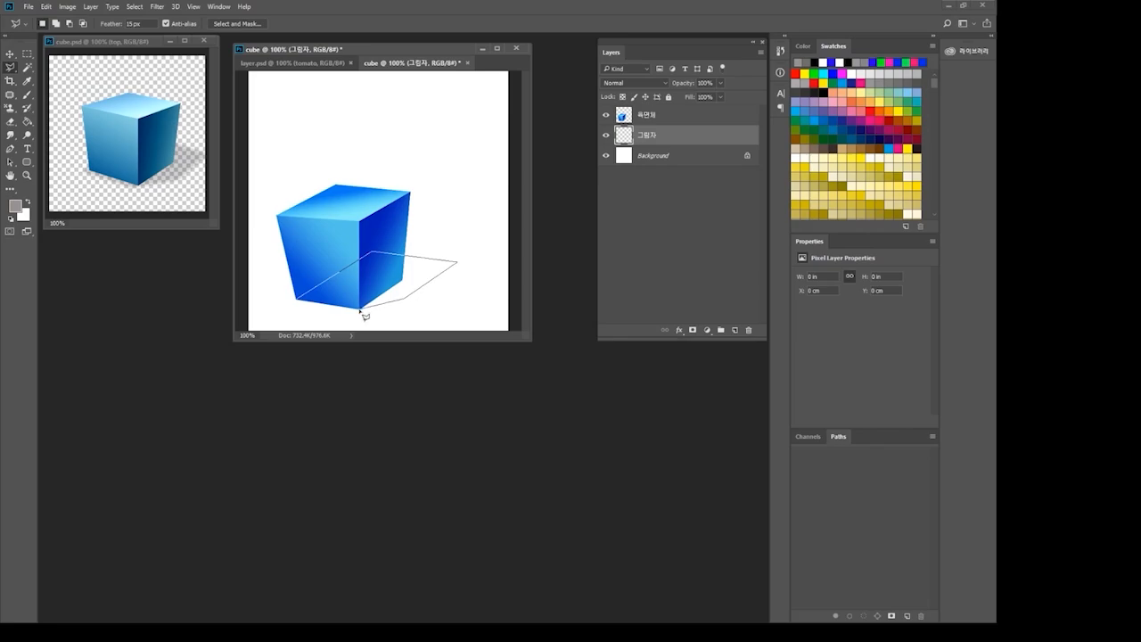
{"action": "left_click", "coordinate": [300, 302]}
Step: Fill the feathered shadow selection on the 그림자 layer with the gray RGB 150, 147, 147 using the Paint Bucket
{"action": "left_click", "coordinate": [18, 209]}
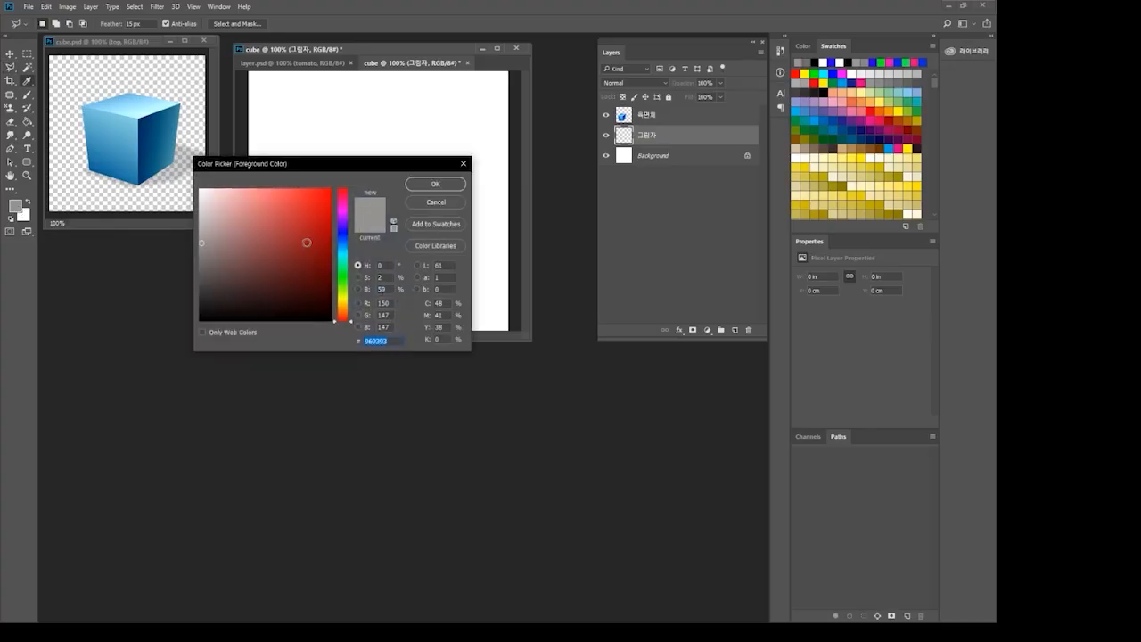
{"action": "left_click", "coordinate": [436, 185]}
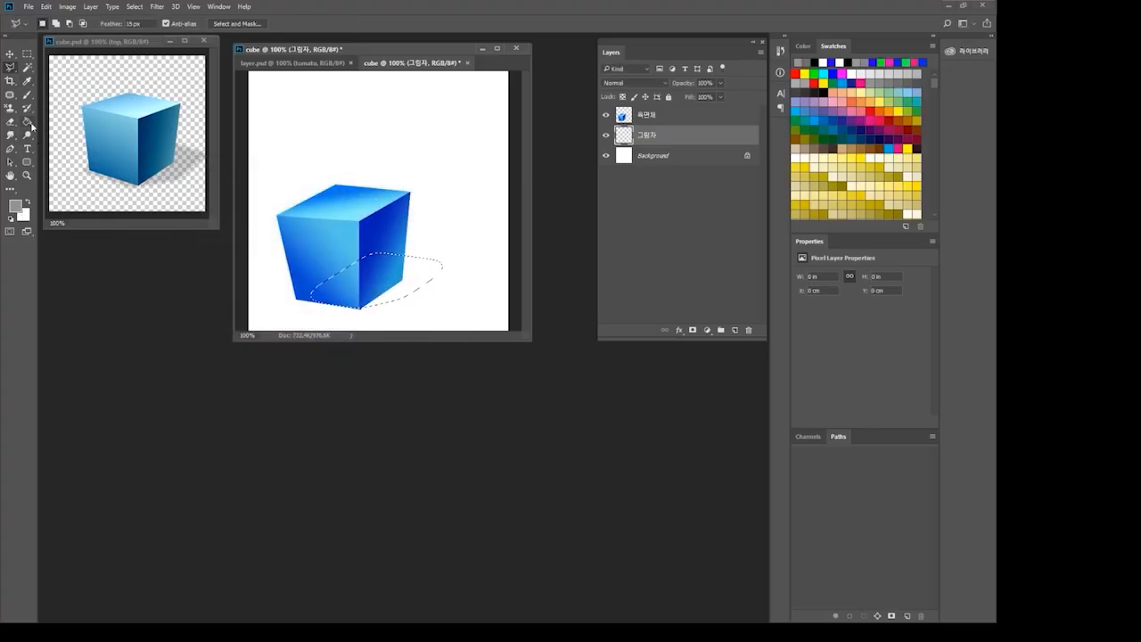
{"action": "left_click", "coordinate": [29, 123]}
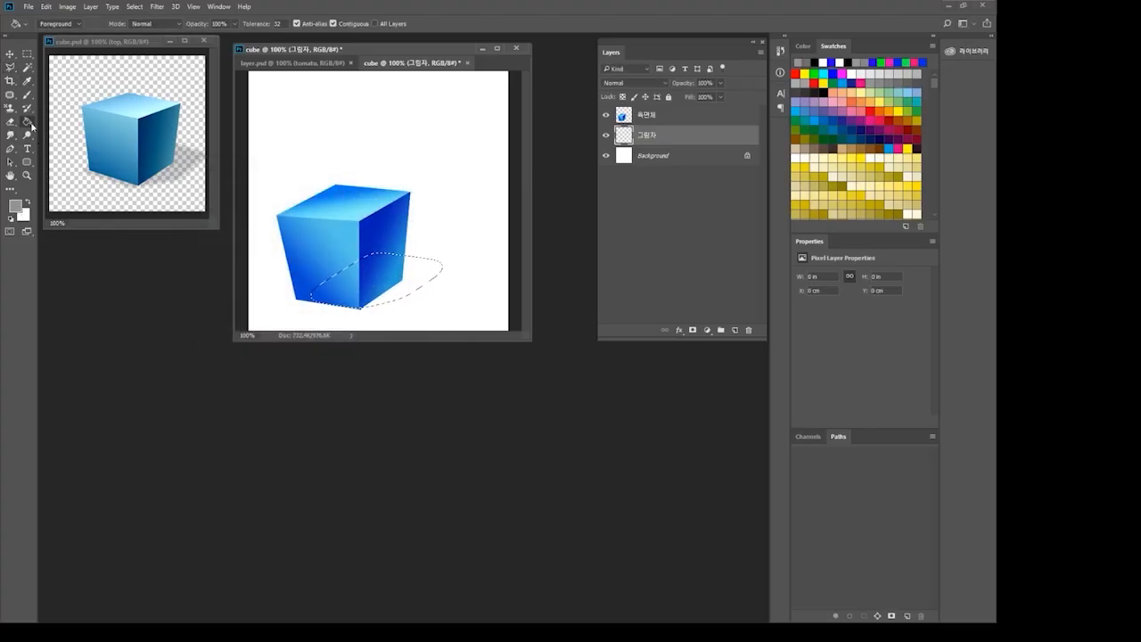
{"action": "left_click", "coordinate": [373, 267]}
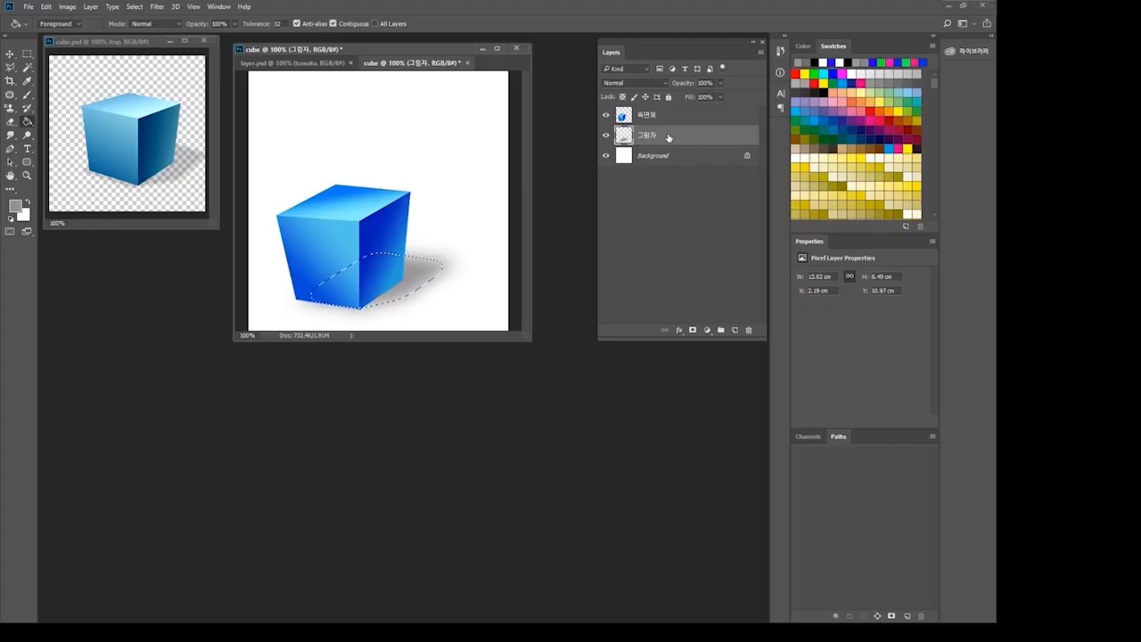
Step: Clear everything on the 그림자 layer, deselect, and make that layer active again
{"action": "key", "text": "ctrl+a"}
{"action": "key", "text": "Delete"}
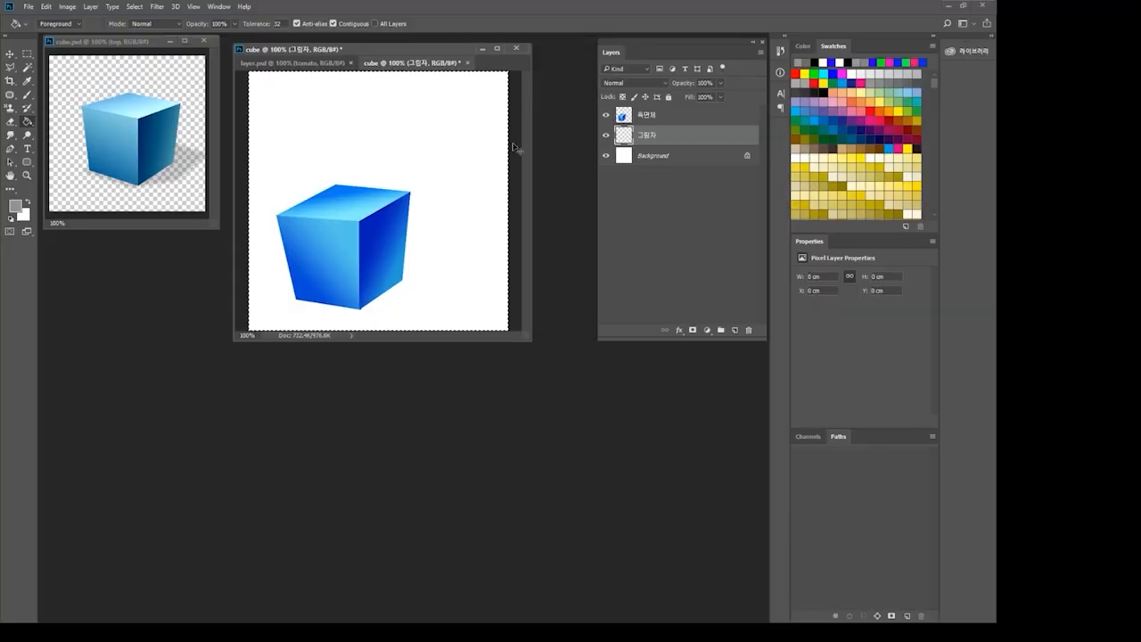
{"action": "left_click", "coordinate": [514, 148], "text": "ctrl"}
{"action": "key", "text": "ctrl+d"}
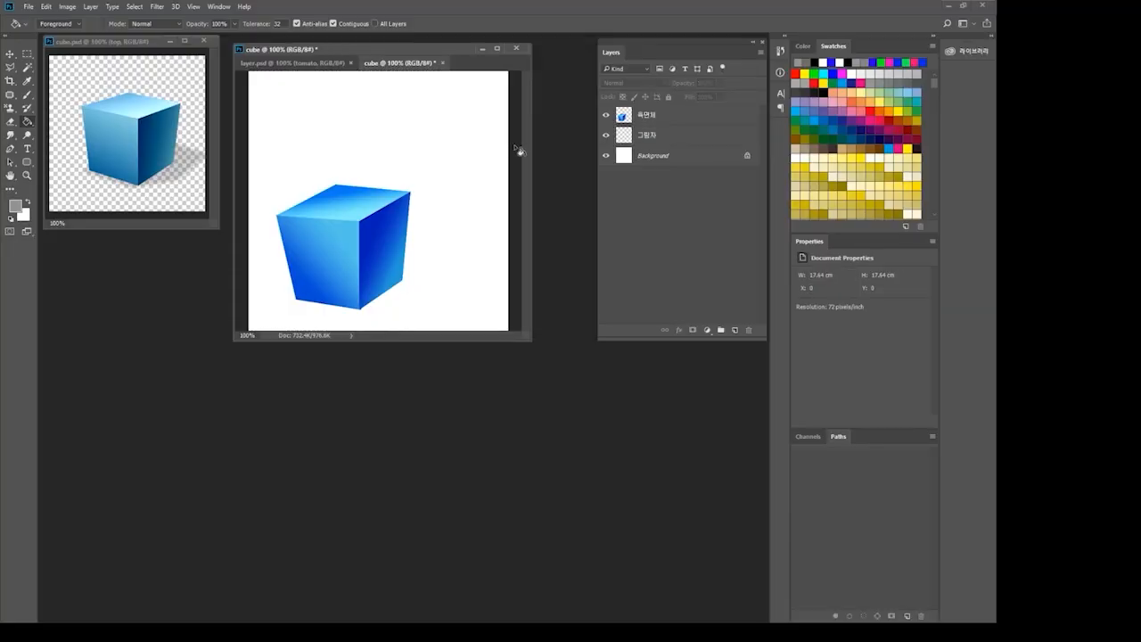
{"action": "left_click", "coordinate": [678, 137]}
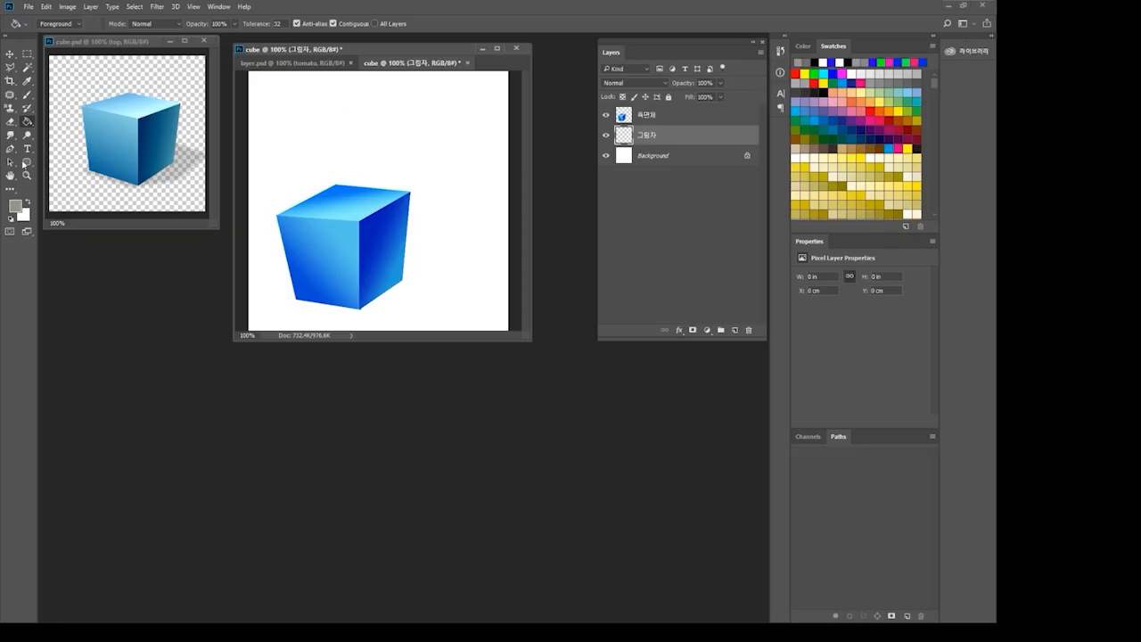
Step: Outline a flatter cast-shadow shape from the cube's base out past its right face using the Polygonal Lasso with a 5 px feather
{"action": "left_click", "coordinate": [11, 67]}
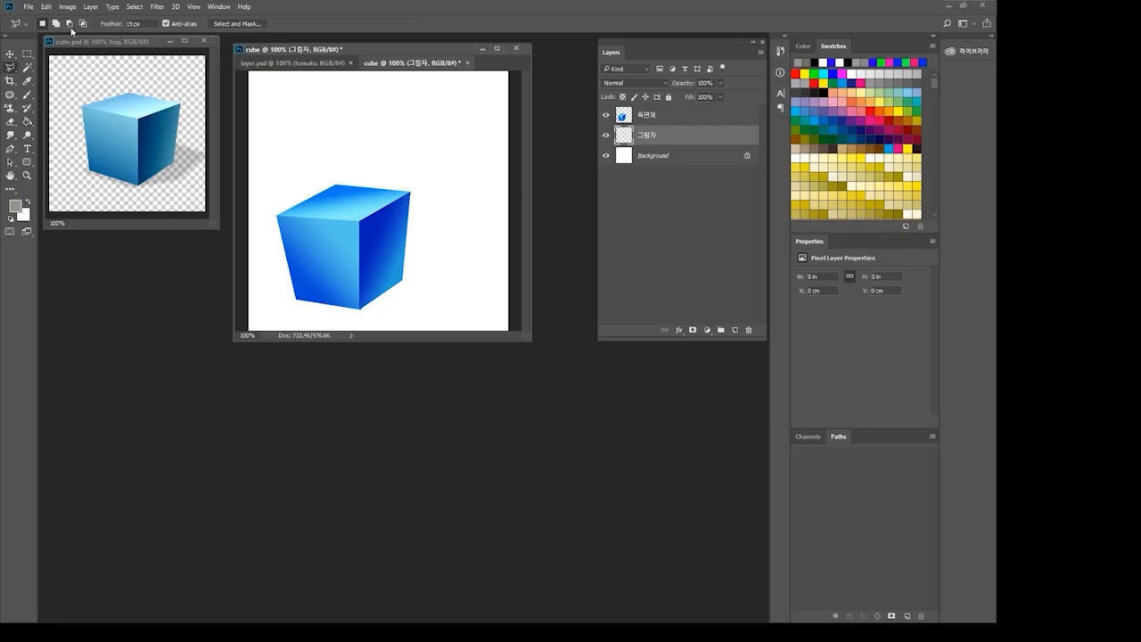
{"action": "left_click", "coordinate": [139, 24]}
{"action": "type", "text": "5"}
{"action": "left_click", "coordinate": [297, 297]}
{"action": "left_click", "coordinate": [361, 266]}
{"action": "left_click", "coordinate": [443, 277]}
{"action": "left_click", "coordinate": [389, 303]}
{"action": "left_click", "coordinate": [361, 308]}
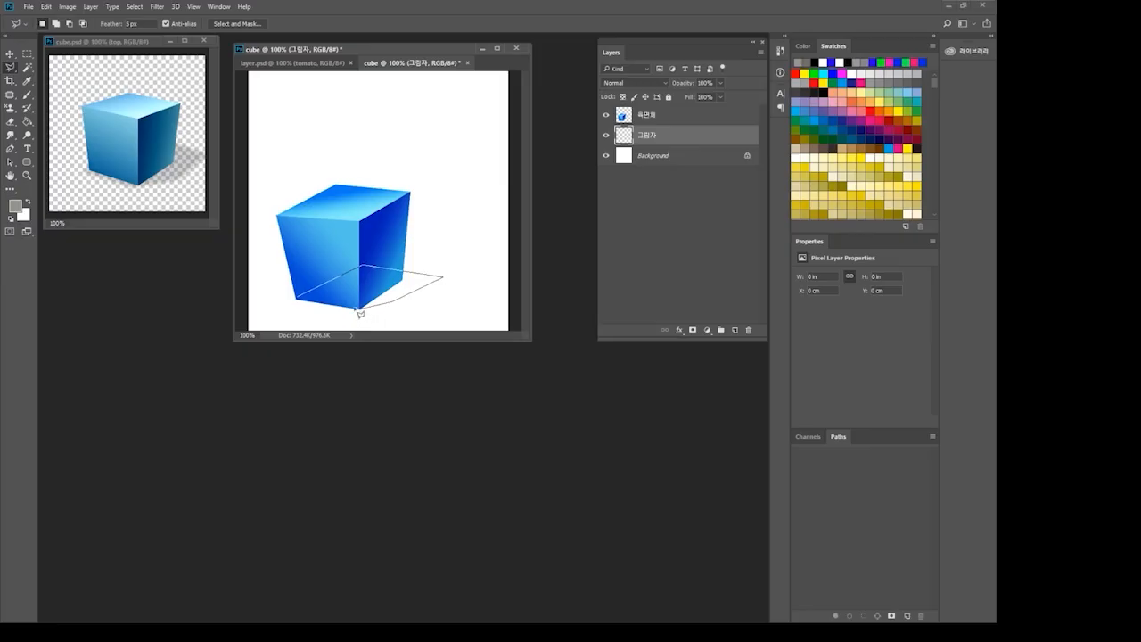
{"action": "left_click", "coordinate": [302, 303]}
Step: Fill the shadow selection with the current gray foreground color using the Paint Bucket, and deselect
{"action": "left_click", "coordinate": [18, 211]}
{"action": "left_click", "coordinate": [437, 184]}
{"action": "left_click", "coordinate": [27, 122]}
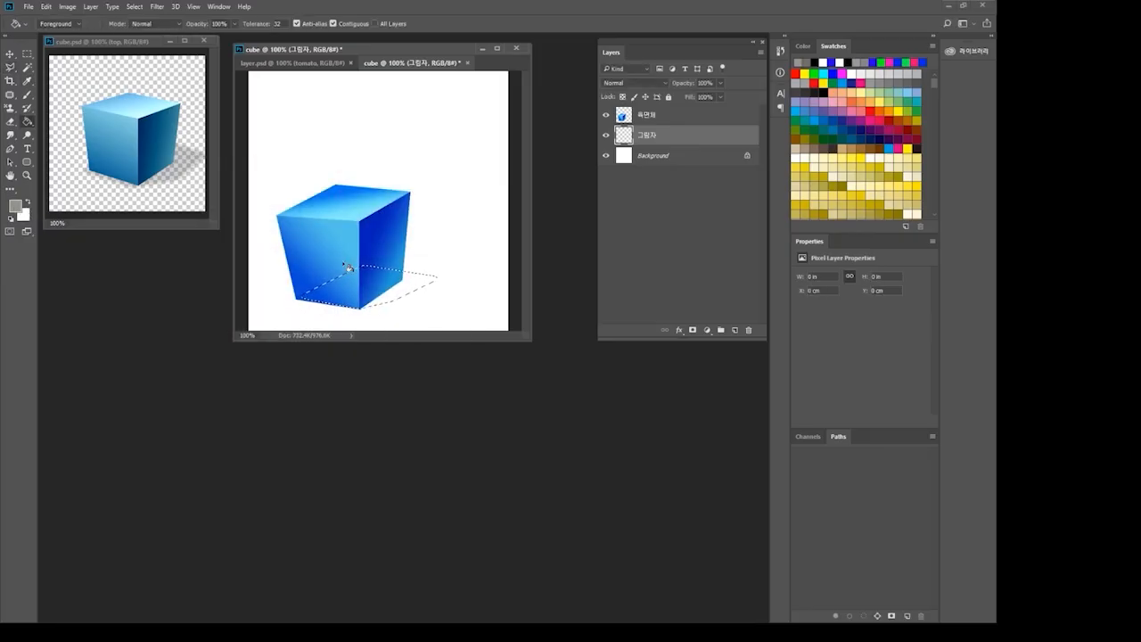
{"action": "left_click", "coordinate": [373, 280]}
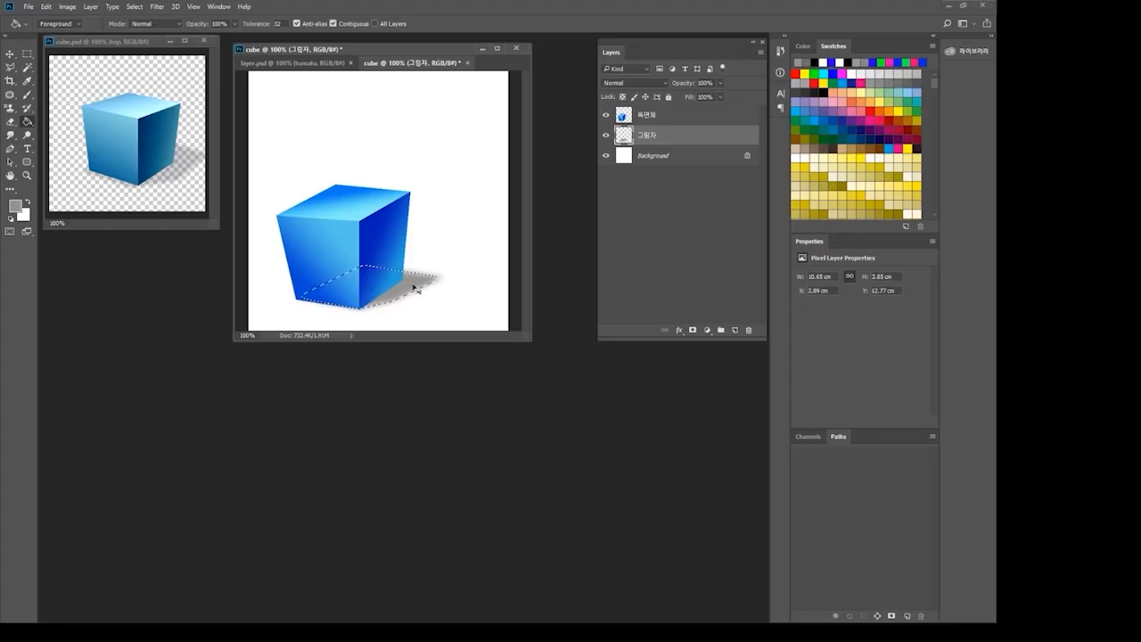
{"action": "key", "text": "ctrl+d"}
Step: Apply a Gaussian Blur with a radius of 4.5 pixels to the shadow on the 그림자 layer
{"action": "left_click", "coordinate": [156, 7]}
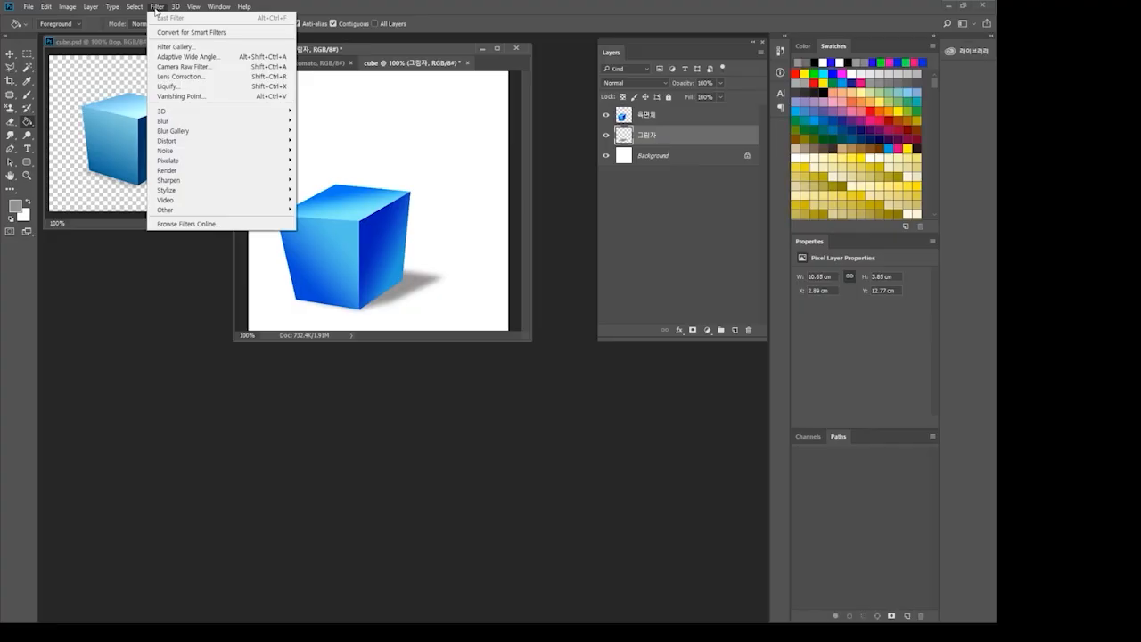
{"action": "mouse_move", "coordinate": [173, 125]}
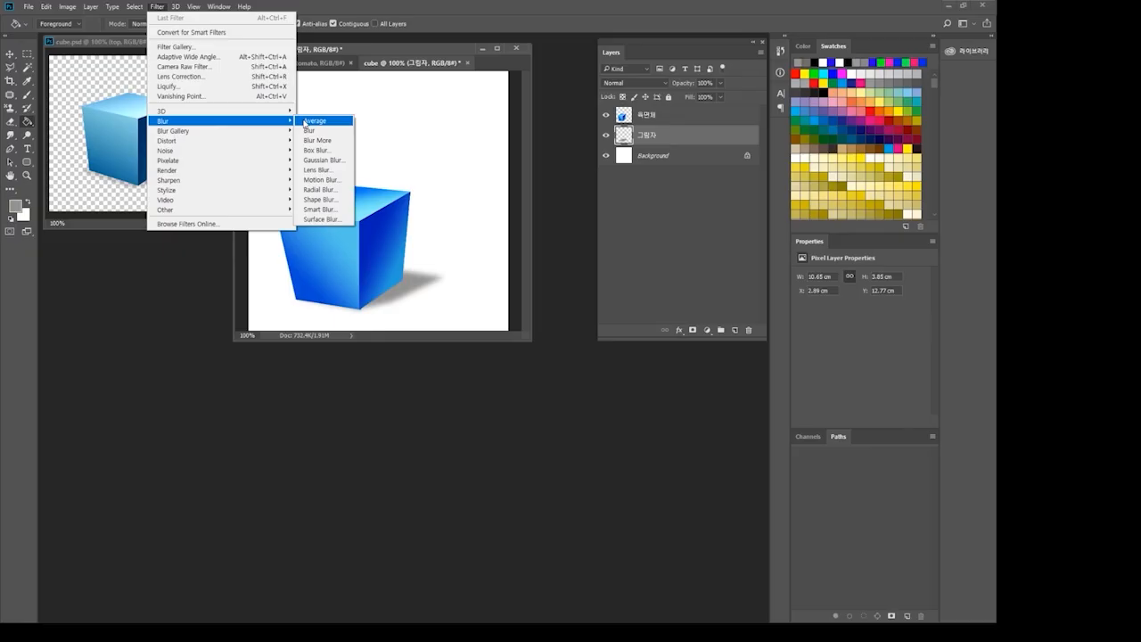
{"action": "left_click", "coordinate": [339, 165]}
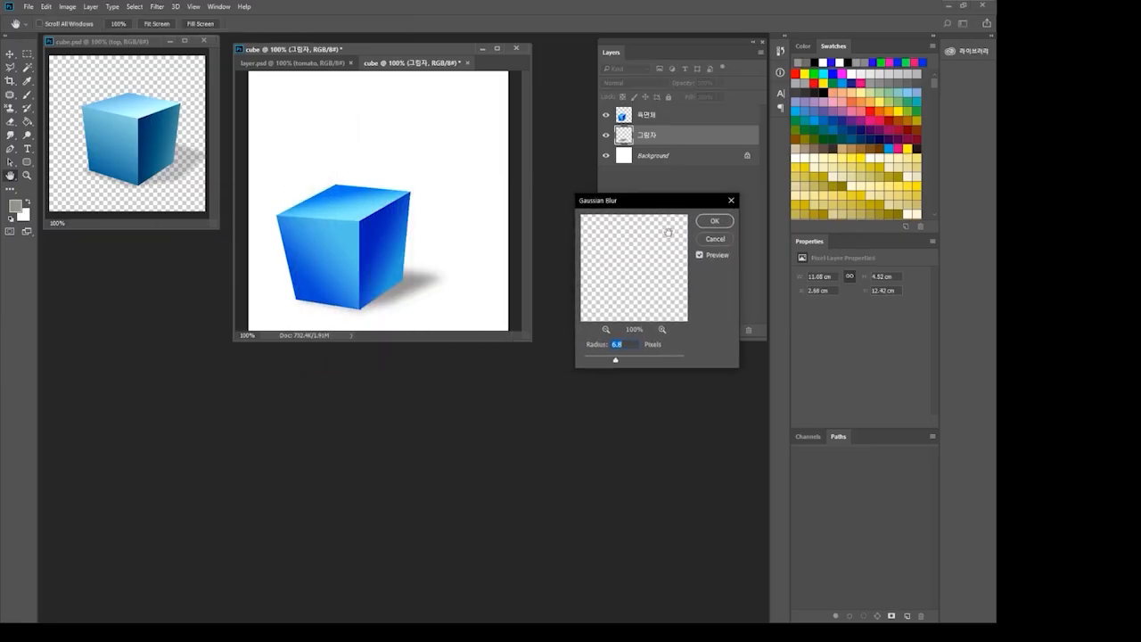
{"action": "left_click", "coordinate": [607, 330]}
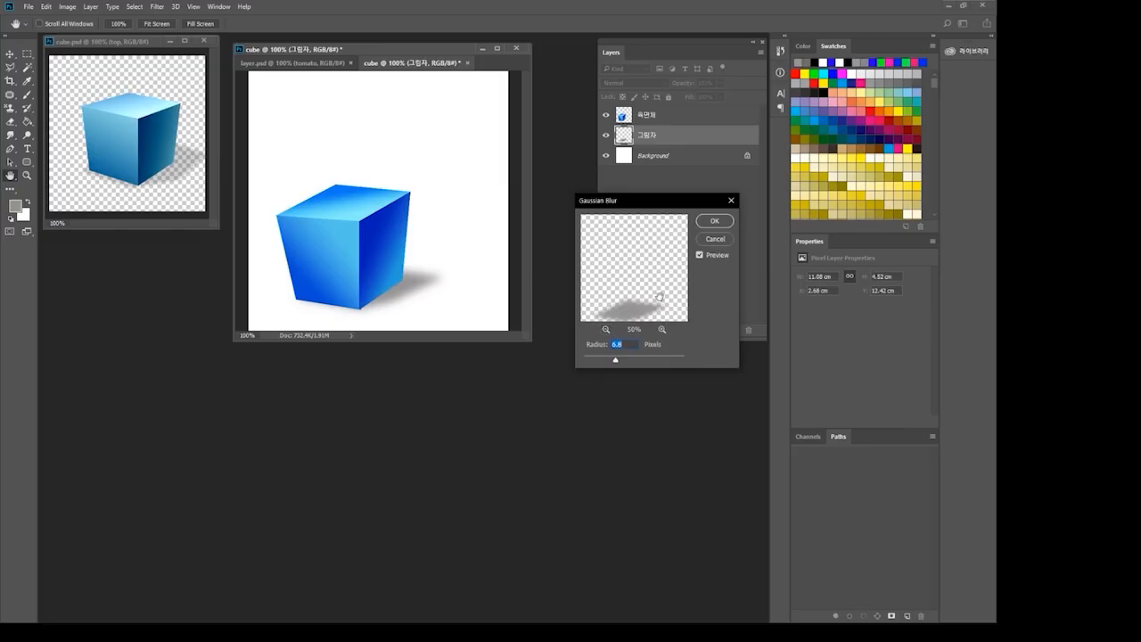
{"action": "left_click_drag", "start_coordinate": [655, 299], "coordinate": [650, 267]}
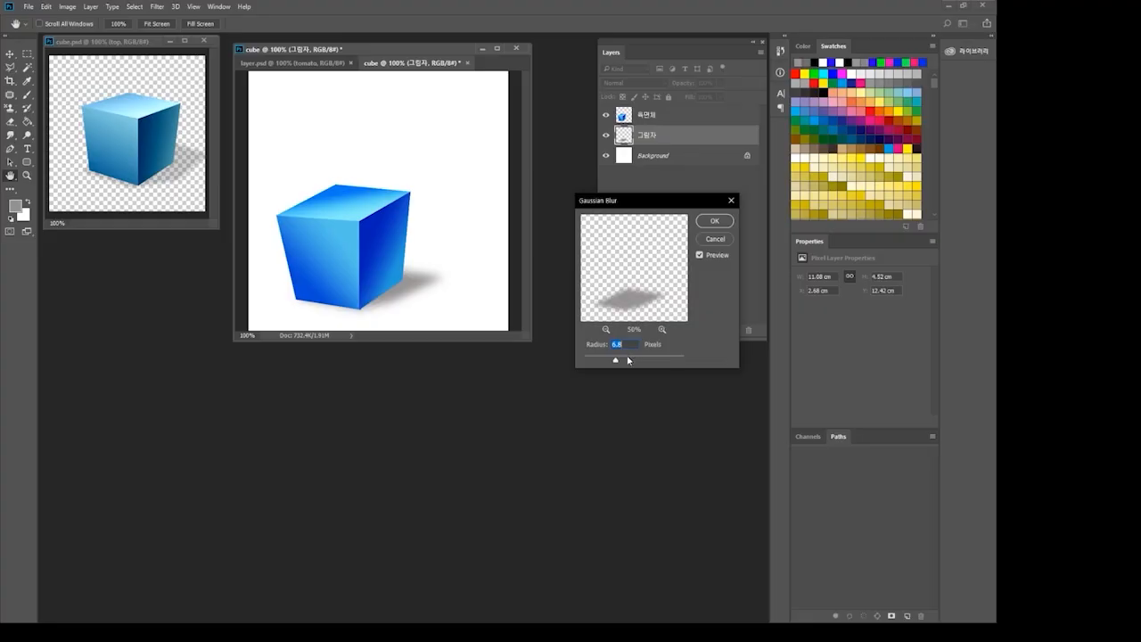
{"action": "left_click_drag", "start_coordinate": [616, 361], "coordinate": [631, 361]}
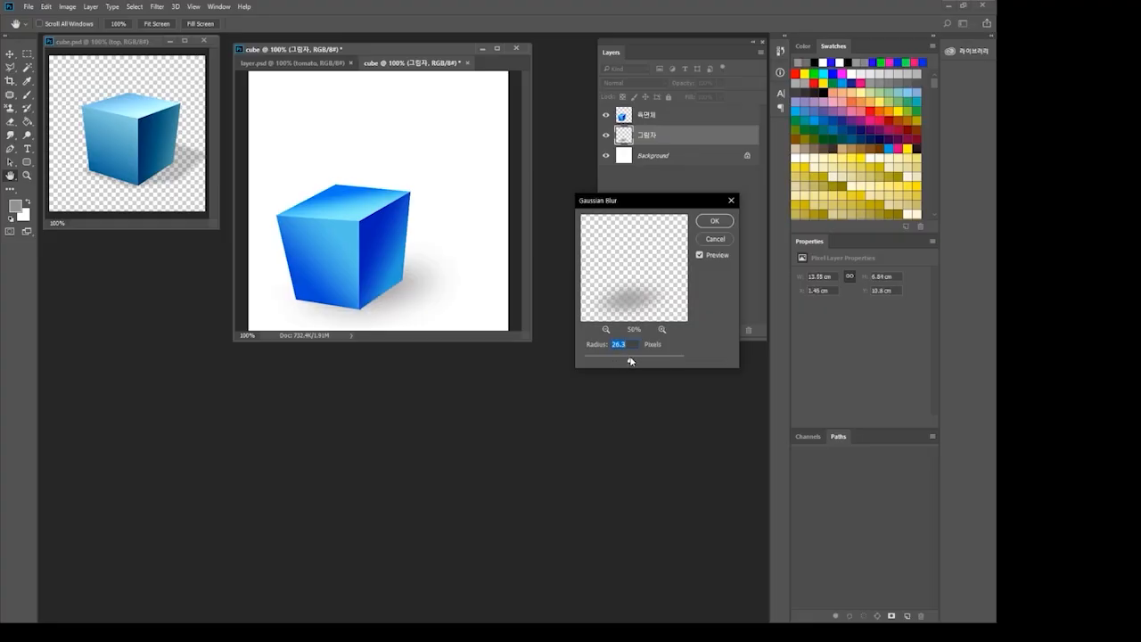
{"action": "left_click_drag", "start_coordinate": [631, 361], "coordinate": [607, 362]}
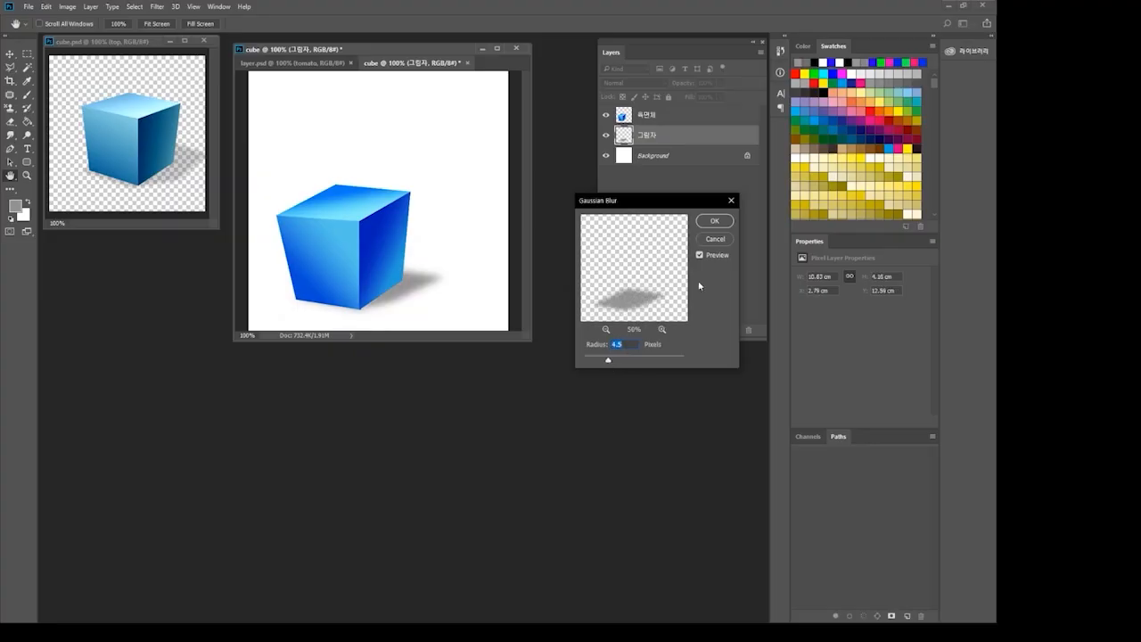
{"action": "left_click", "coordinate": [716, 221]}
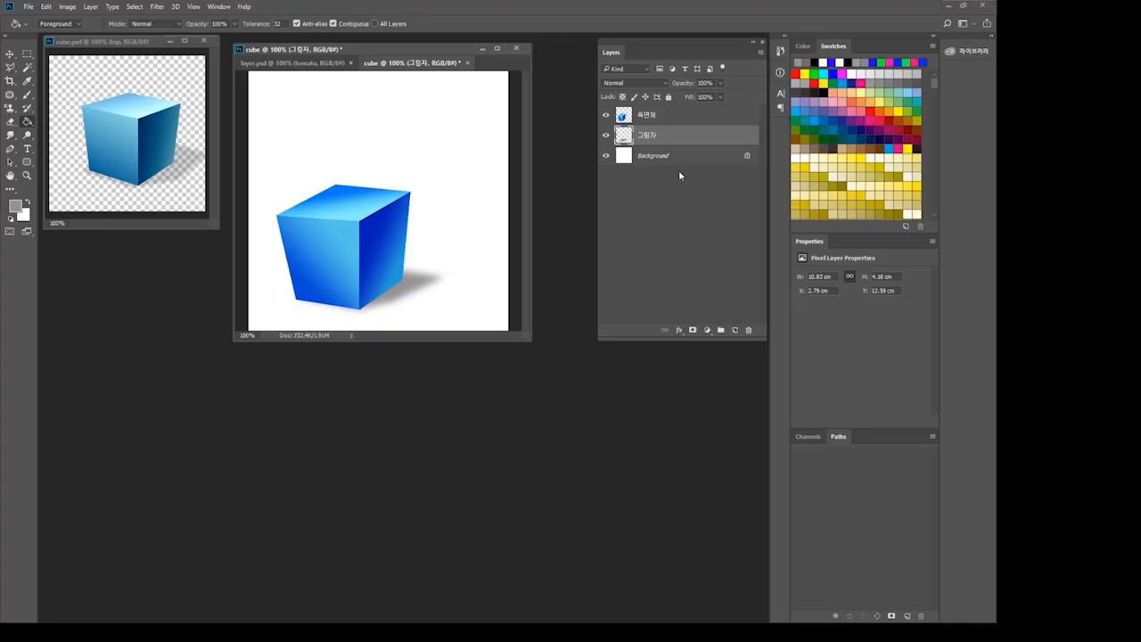
Step: Nudge the shadow slightly down under the cube, and move the 육면체 and 그림자 layers together toward the canvas center
{"action": "left_click", "coordinate": [10, 54]}
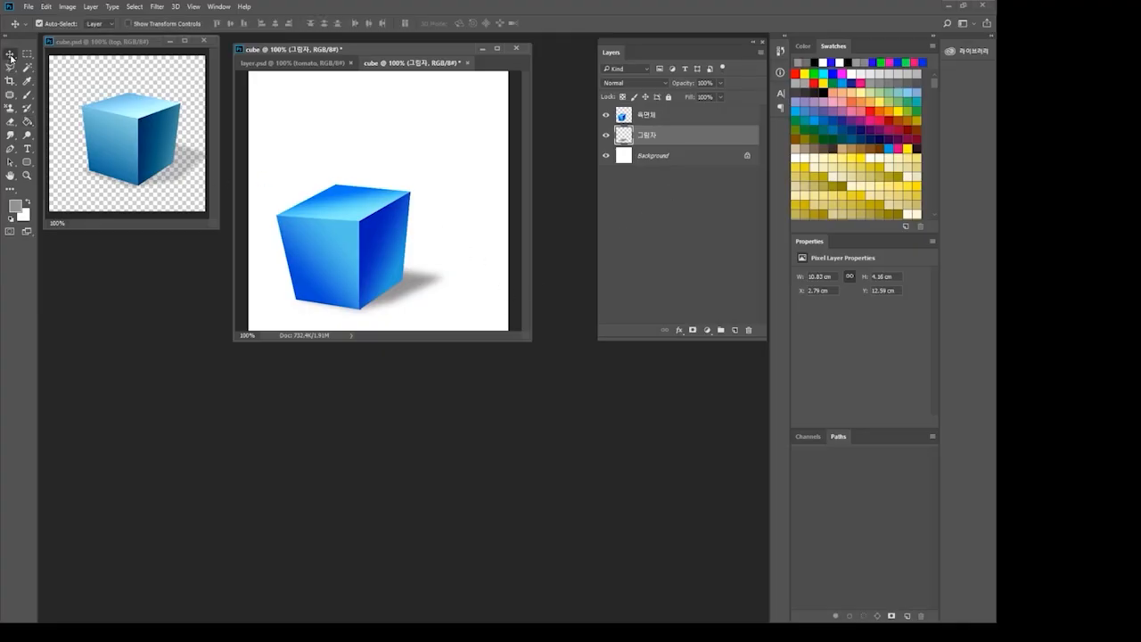
{"action": "left_click", "coordinate": [388, 300]}
{"action": "left_click_drag", "start_coordinate": [428, 281], "coordinate": [428, 288]}
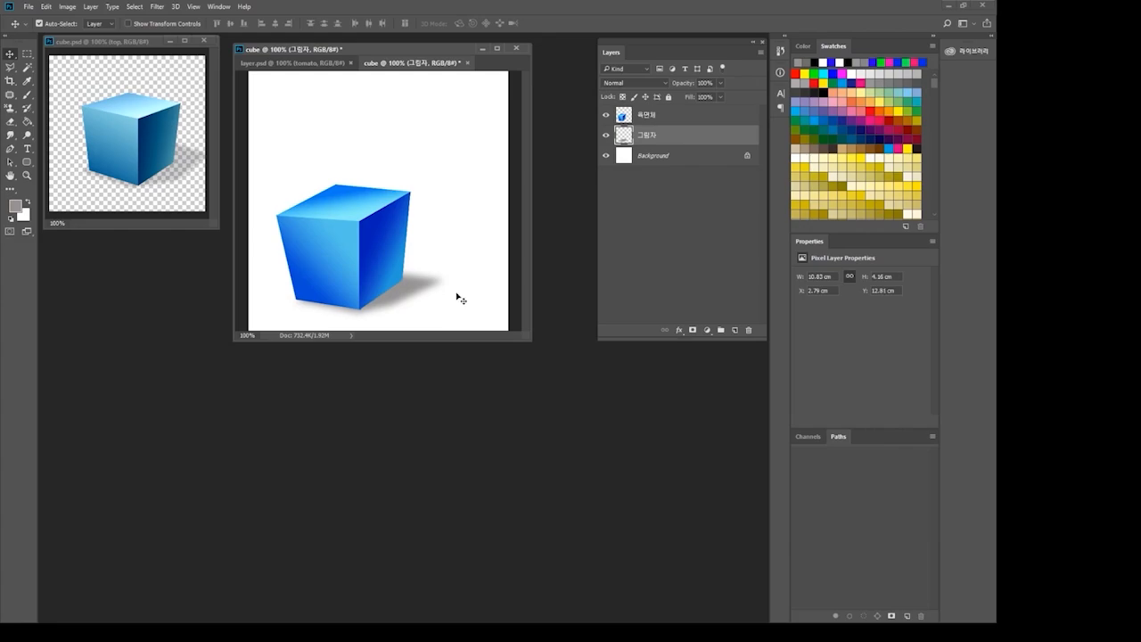
{"action": "left_click", "coordinate": [663, 121], "text": "shift"}
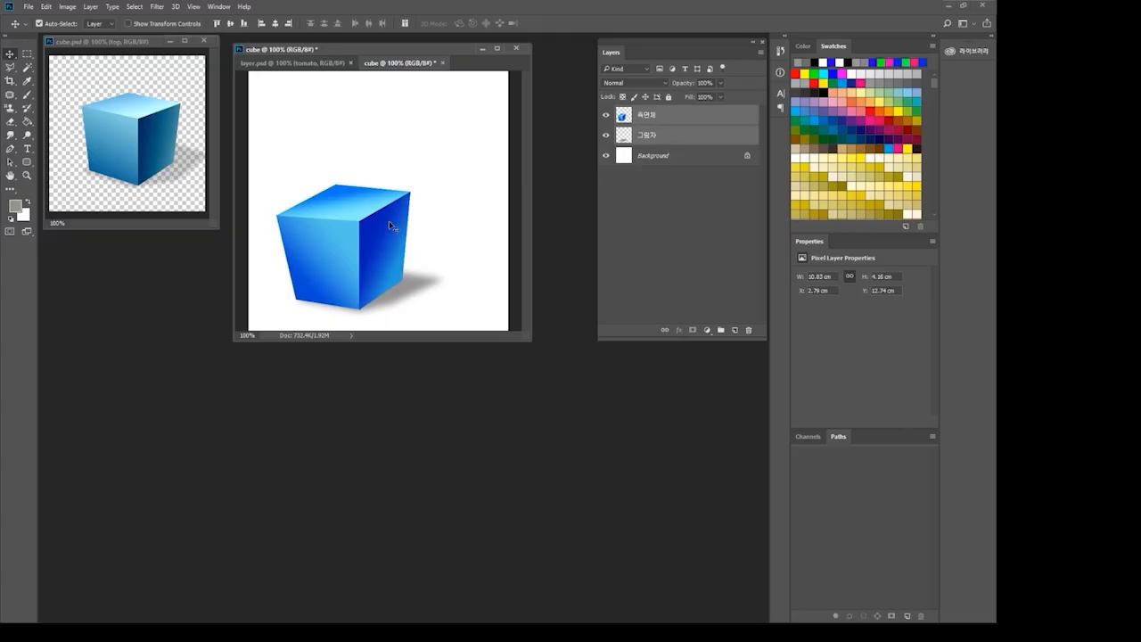
{"action": "left_click_drag", "start_coordinate": [375, 235], "coordinate": [399, 207]}
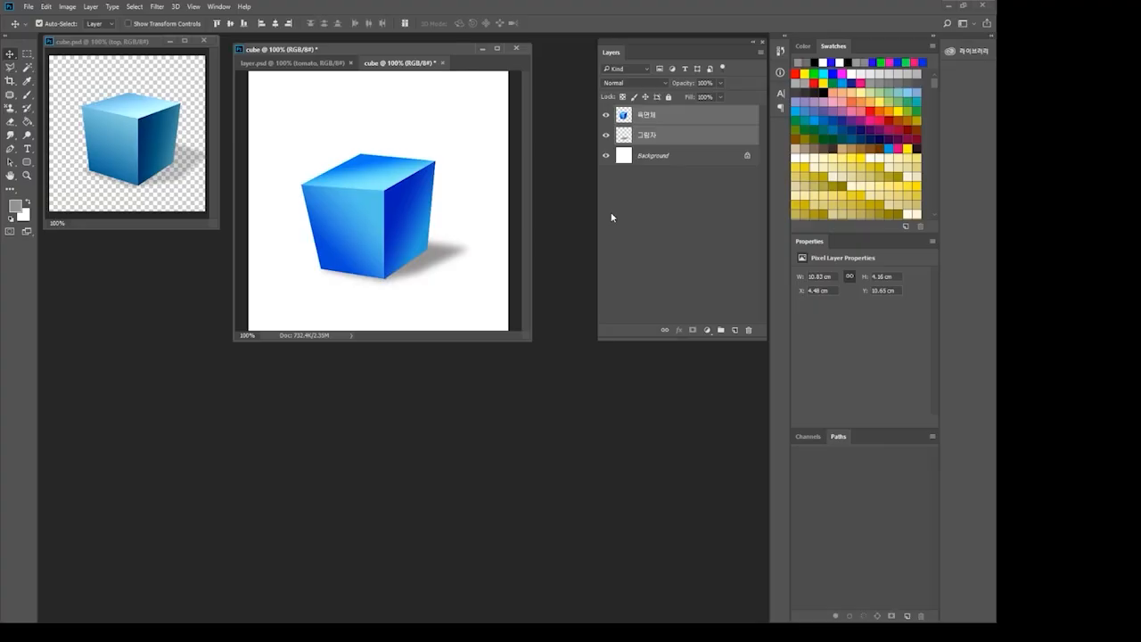